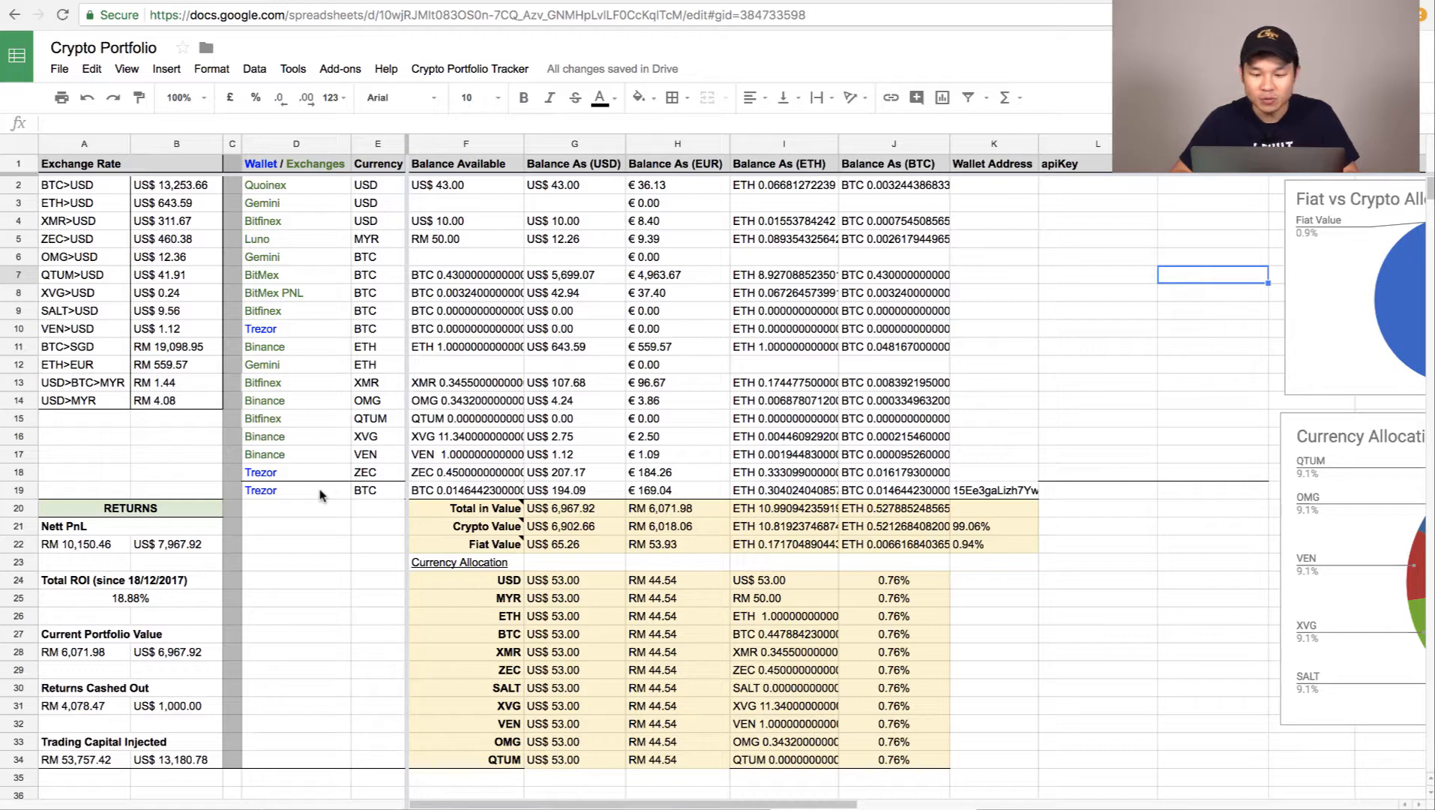
Insert an empty row below the Trezor BTC row 19.
drag(320, 493, 985, 491)
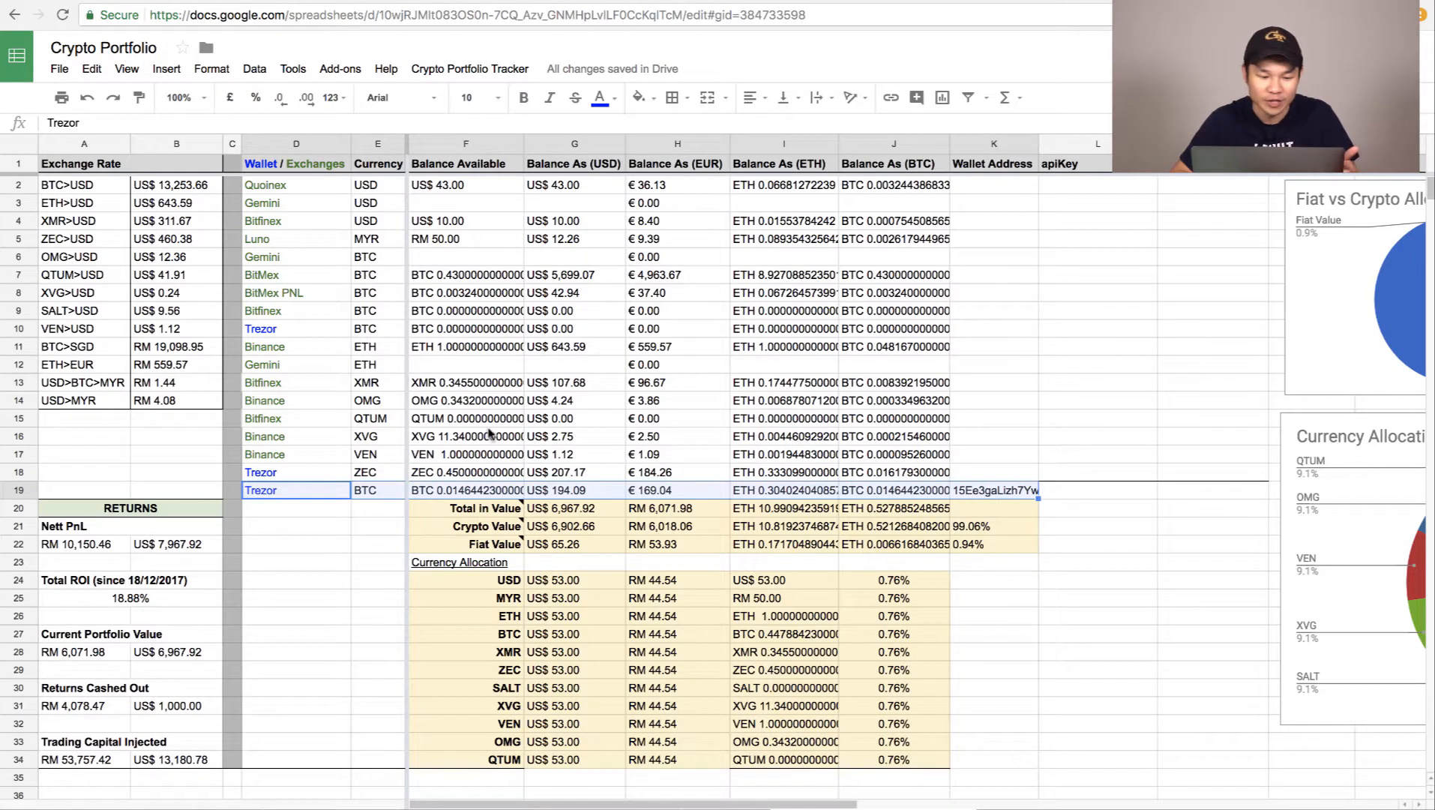
click(166, 68)
click(201, 120)
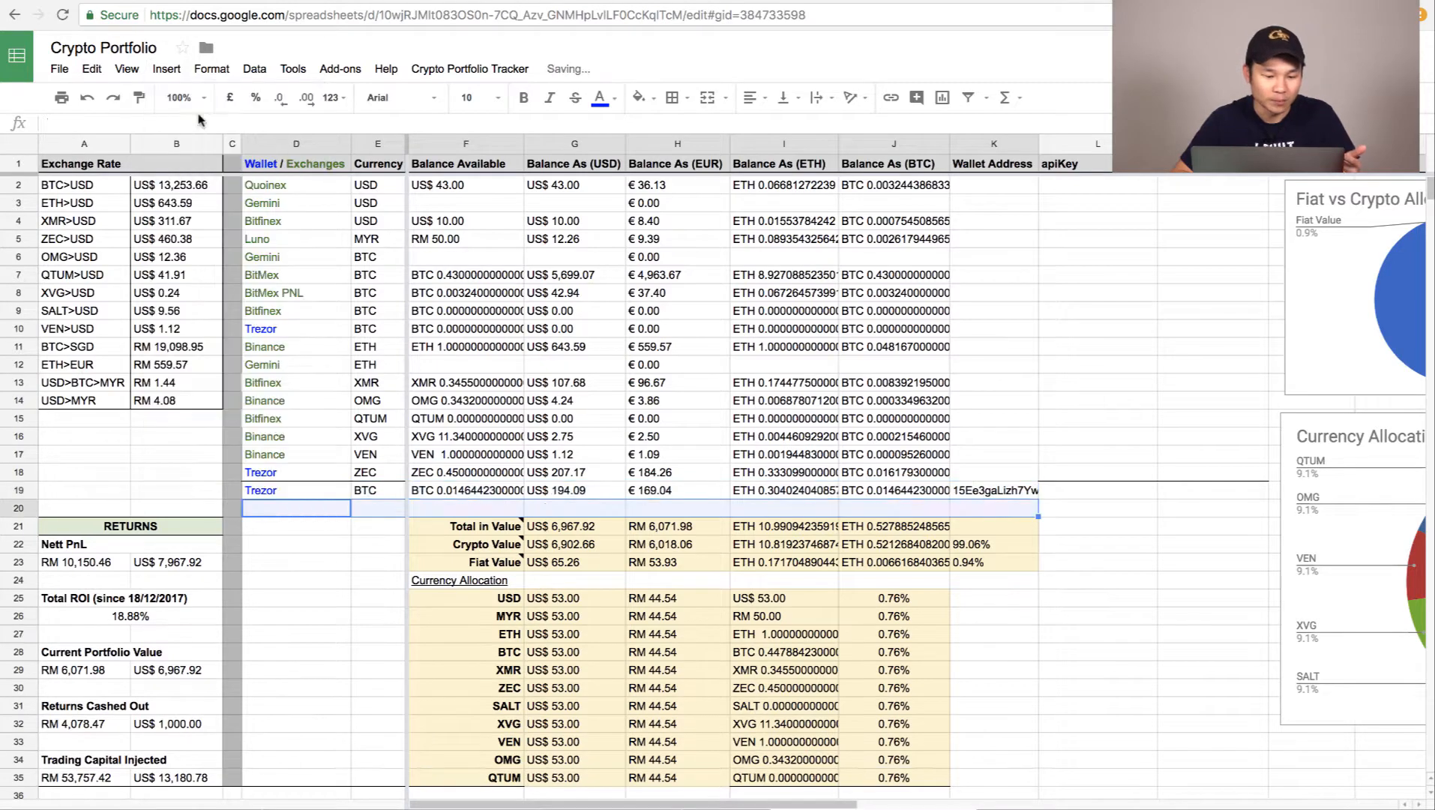
Enter wallet Coinbase and currency BCH in the new row 20.
click(274, 509)
text(Coinbase)
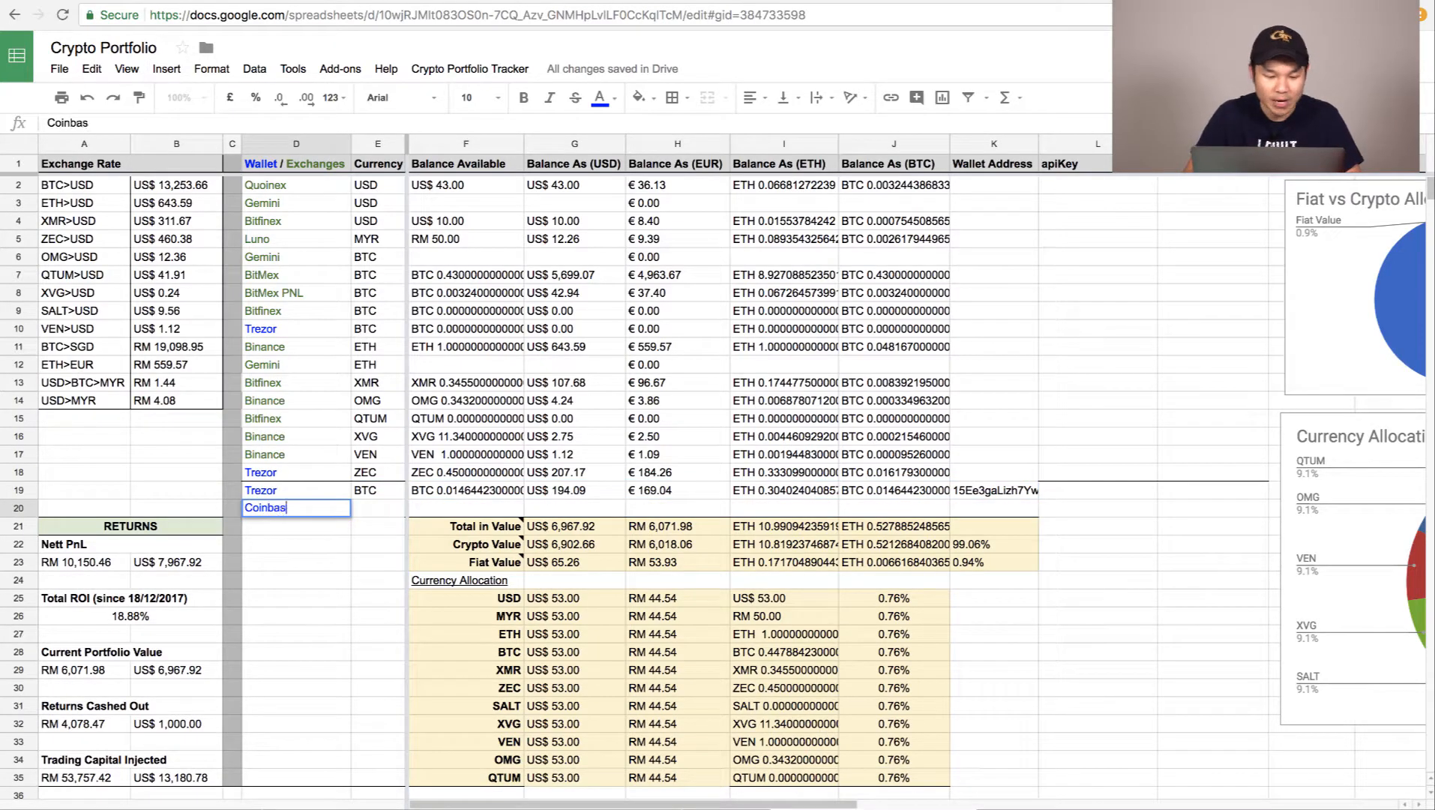
key(Tab)
text(BCH)
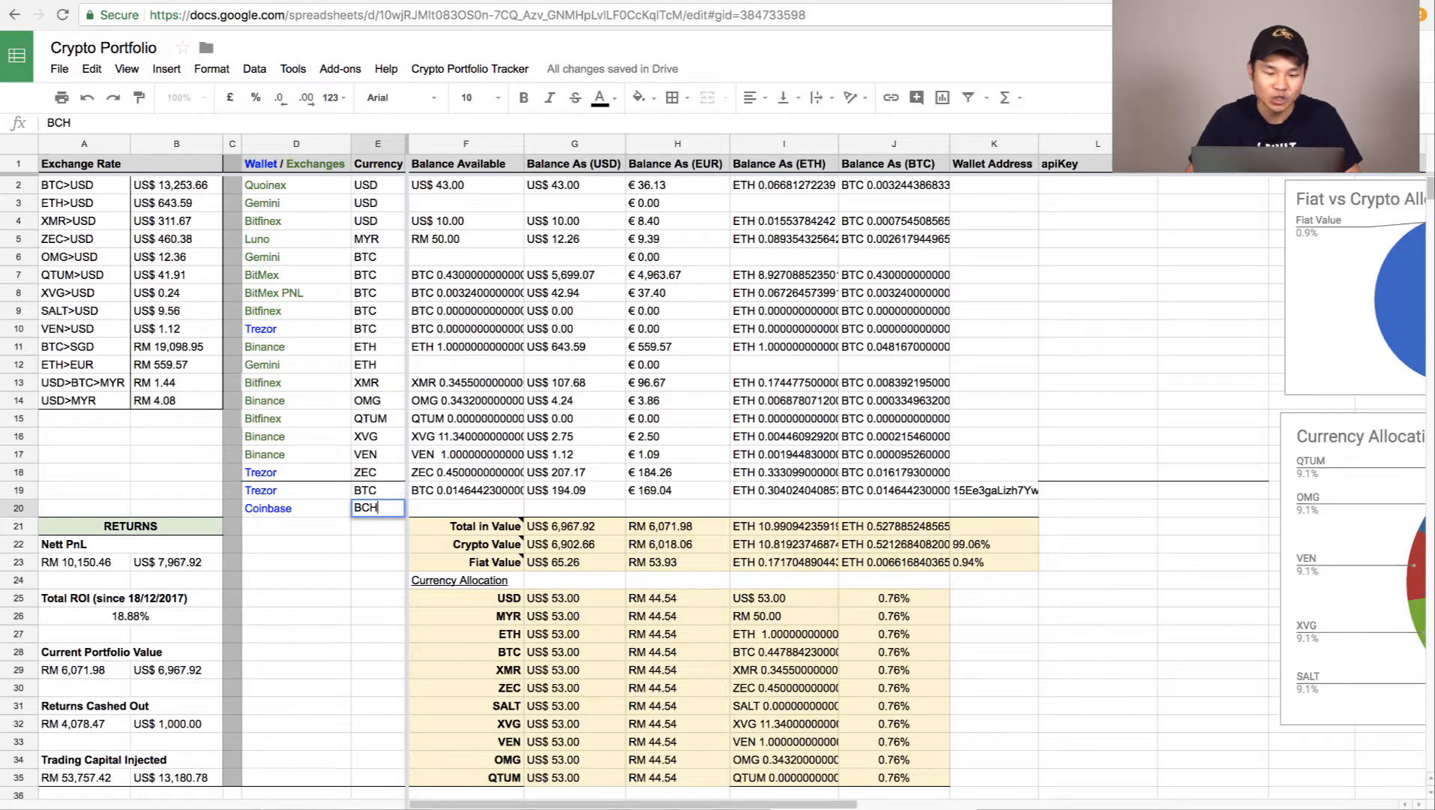
key(Return)
click(279, 509)
click(465, 509)
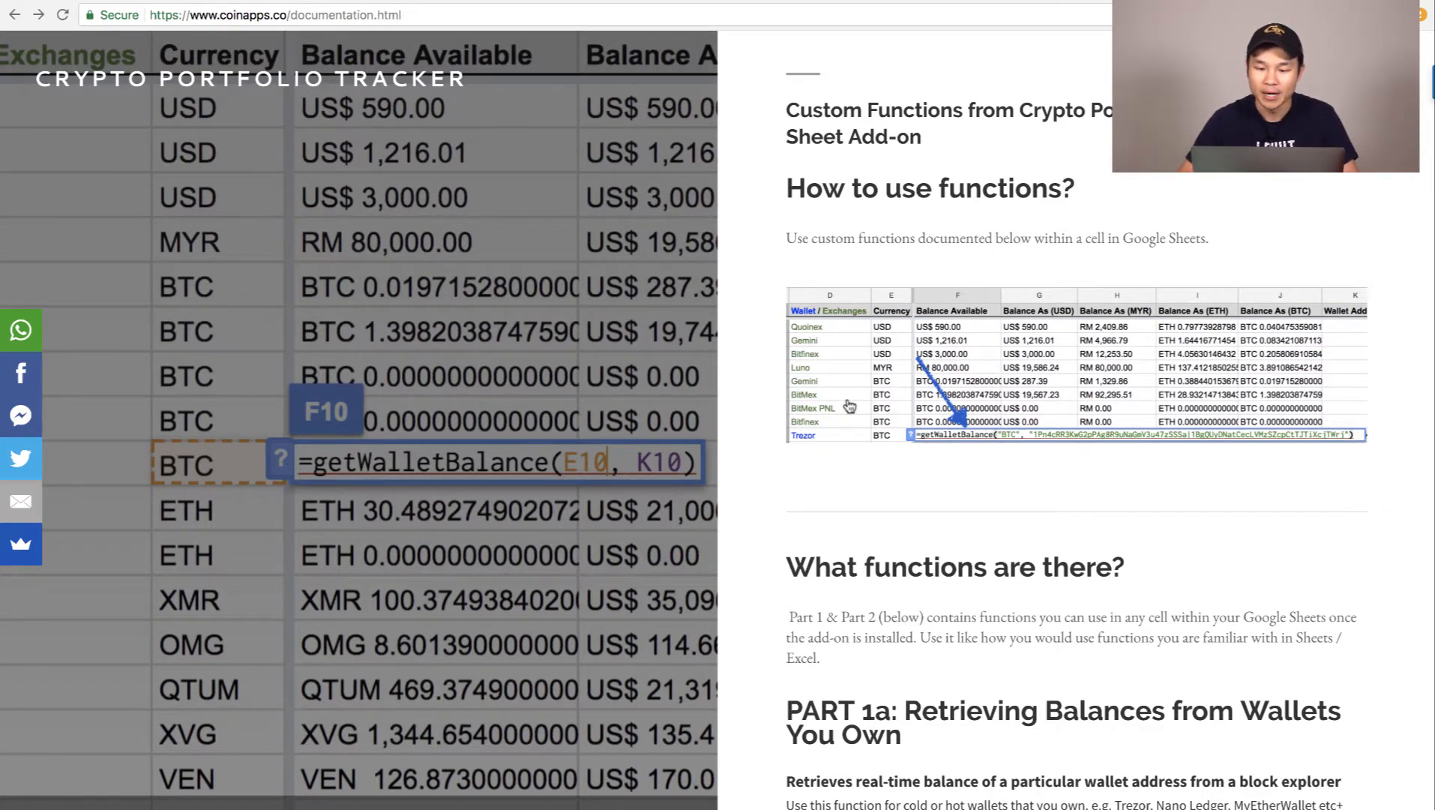
Find the PART 1b getCoinbaseBalance example and select its currency, apiKey and apiSecret arguments.
scroll(849, 406, down, 12)
scroll(849, 403, up, 6)
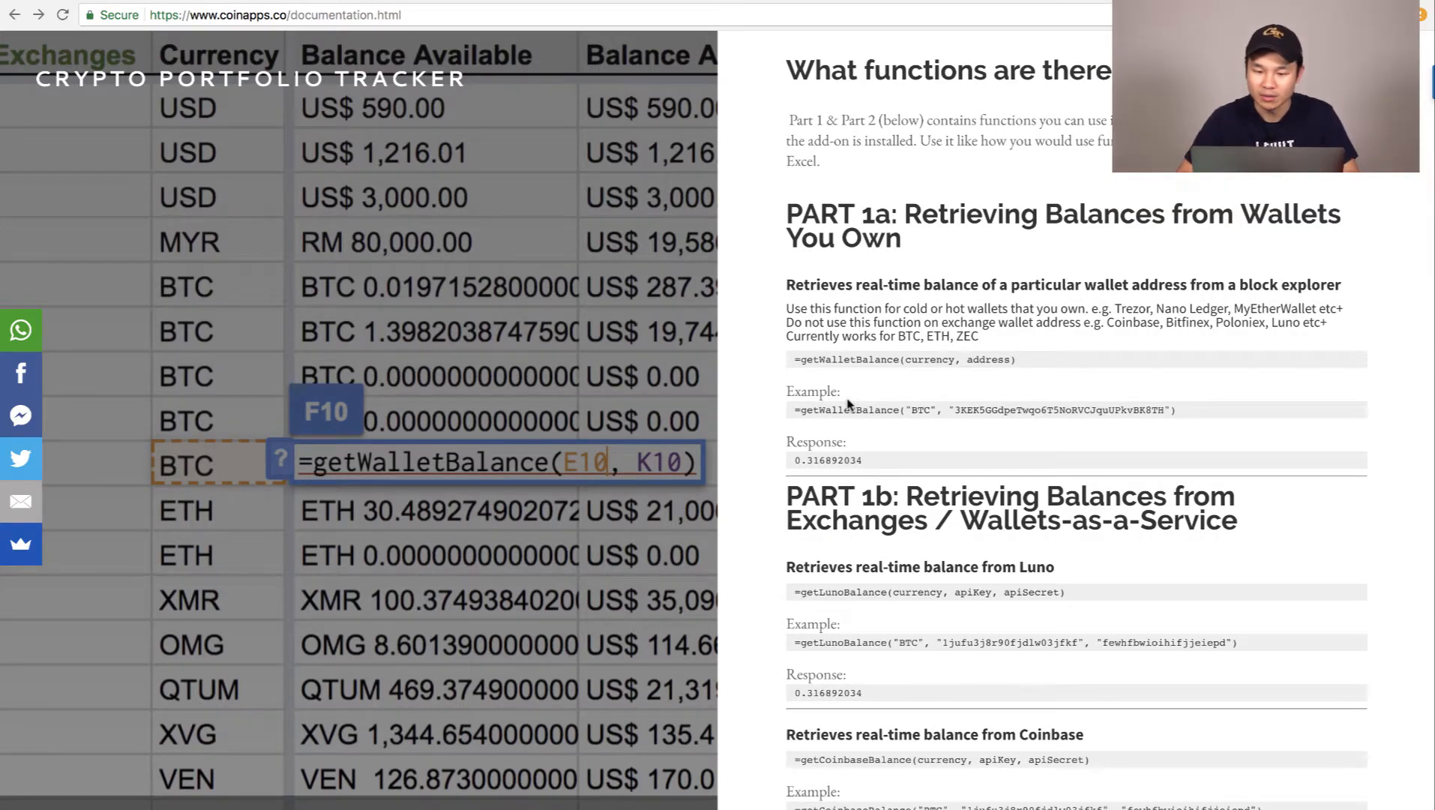
scroll(848, 405, down, 3)
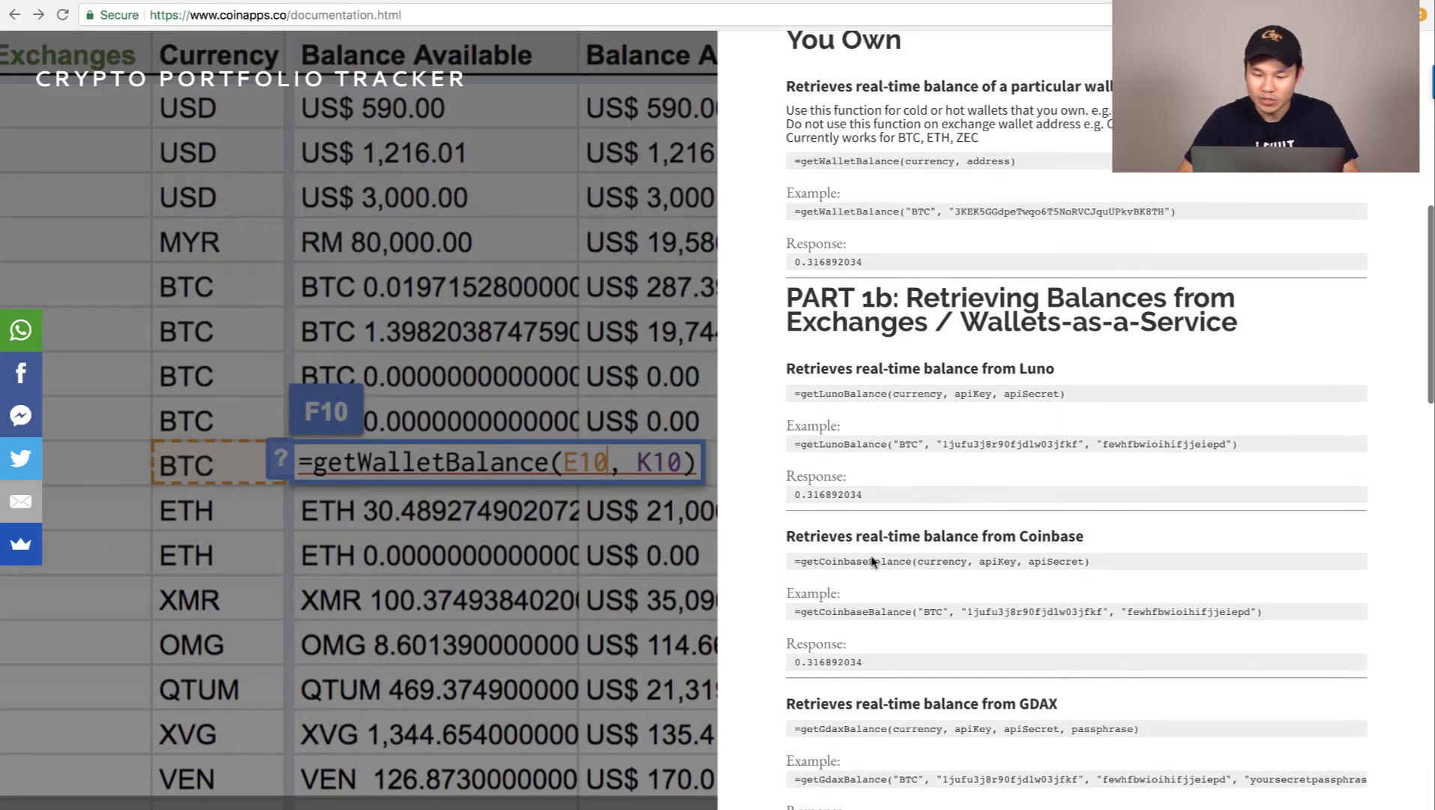
drag(867, 535, 1067, 535)
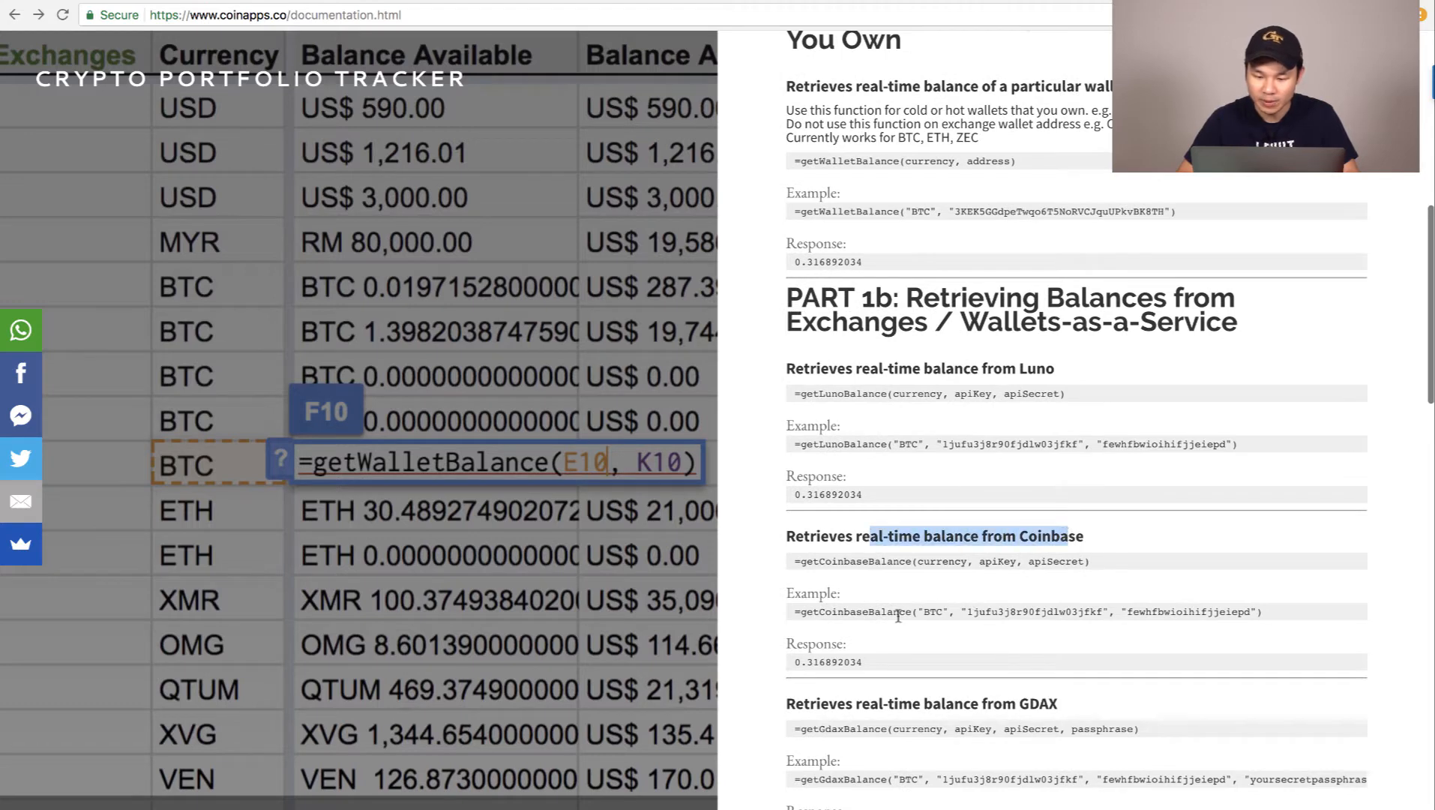
triple_click(842, 613)
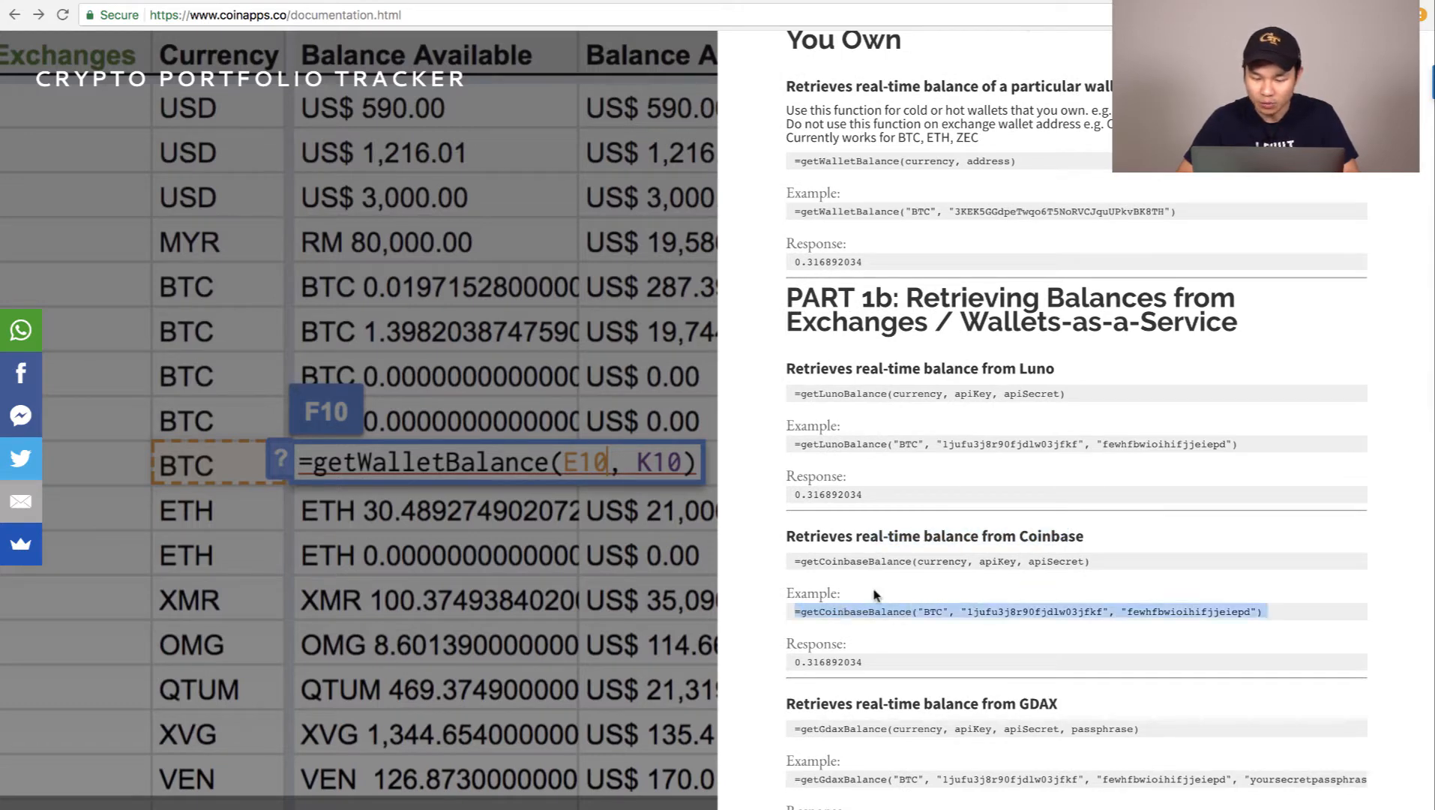
double_click(931, 562)
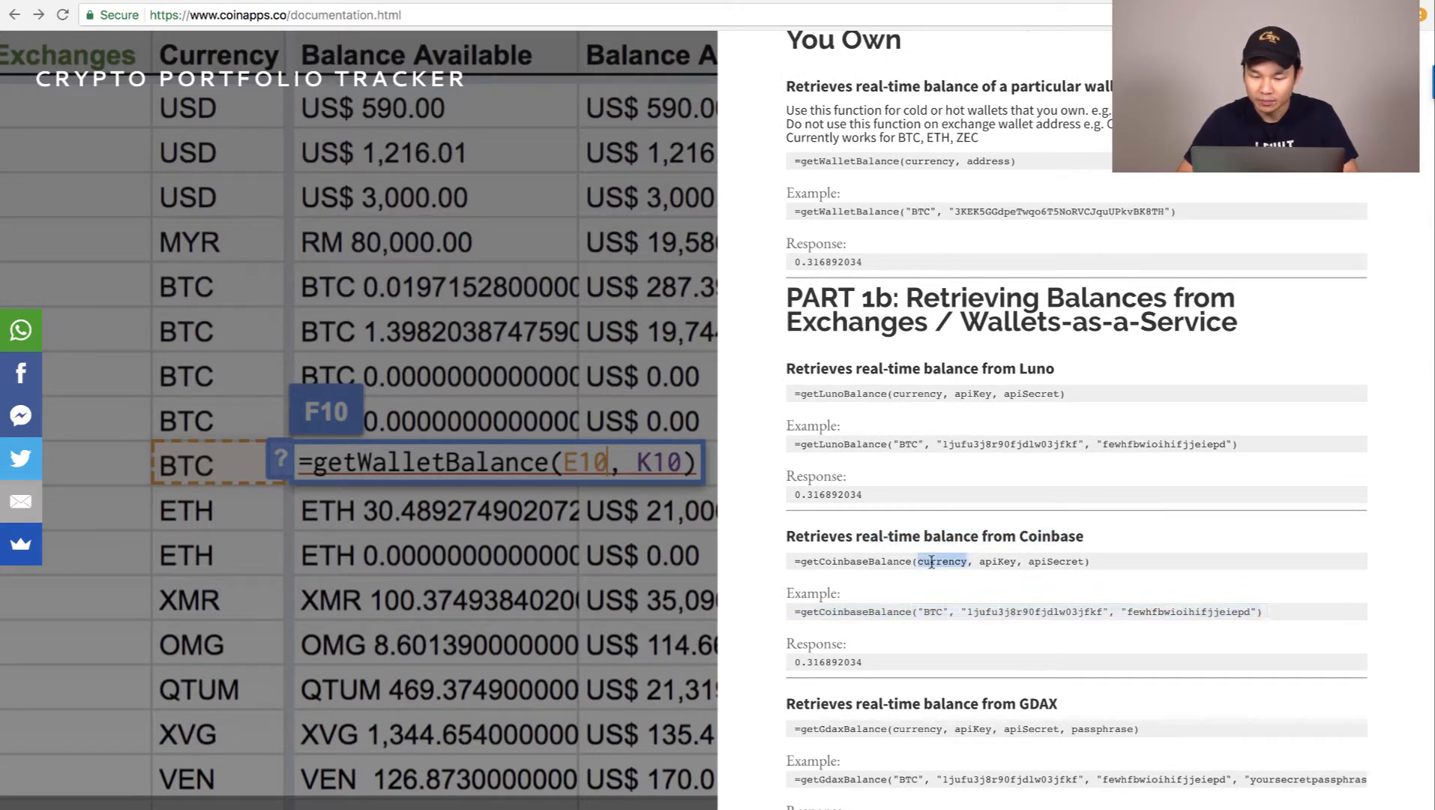
double_click(990, 562)
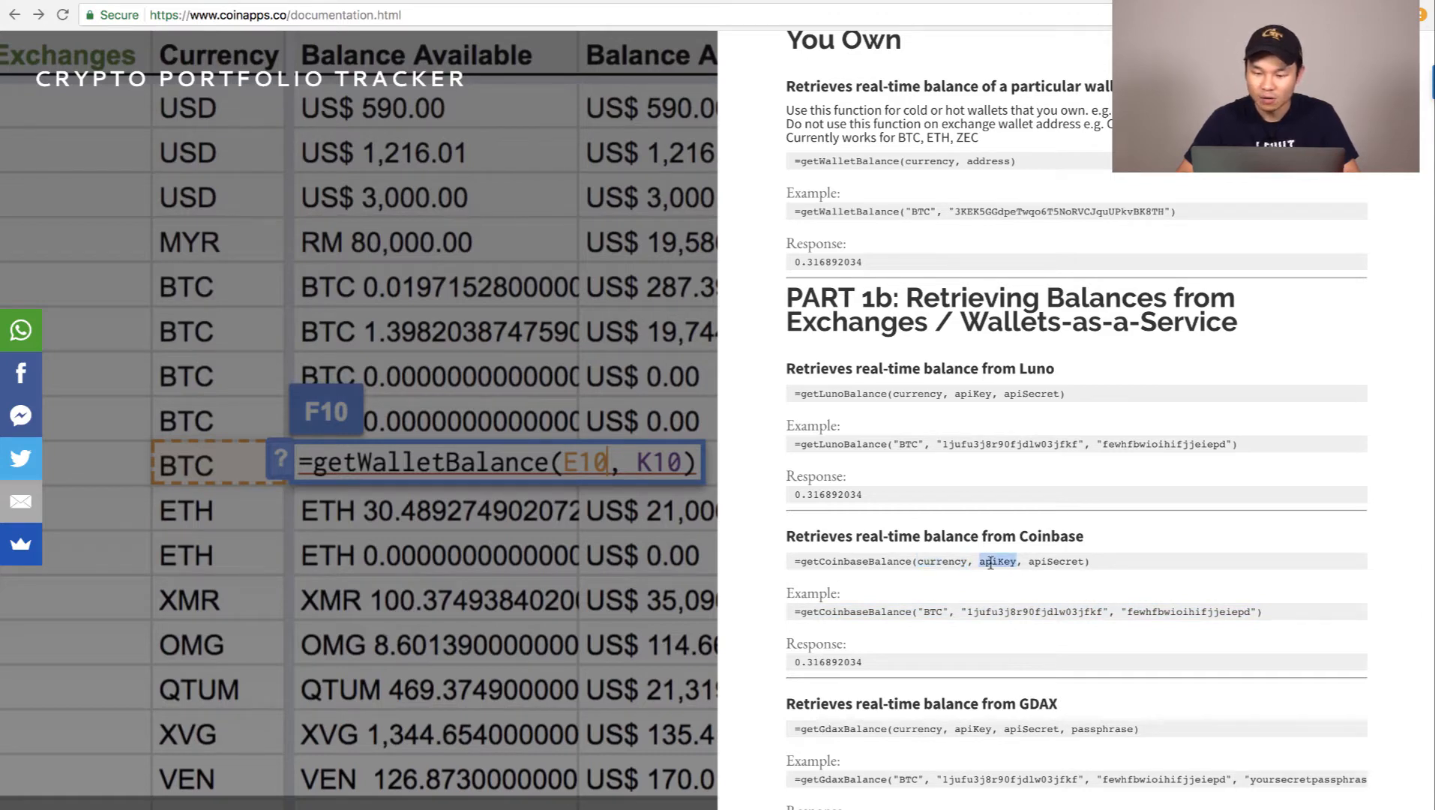
double_click(1043, 562)
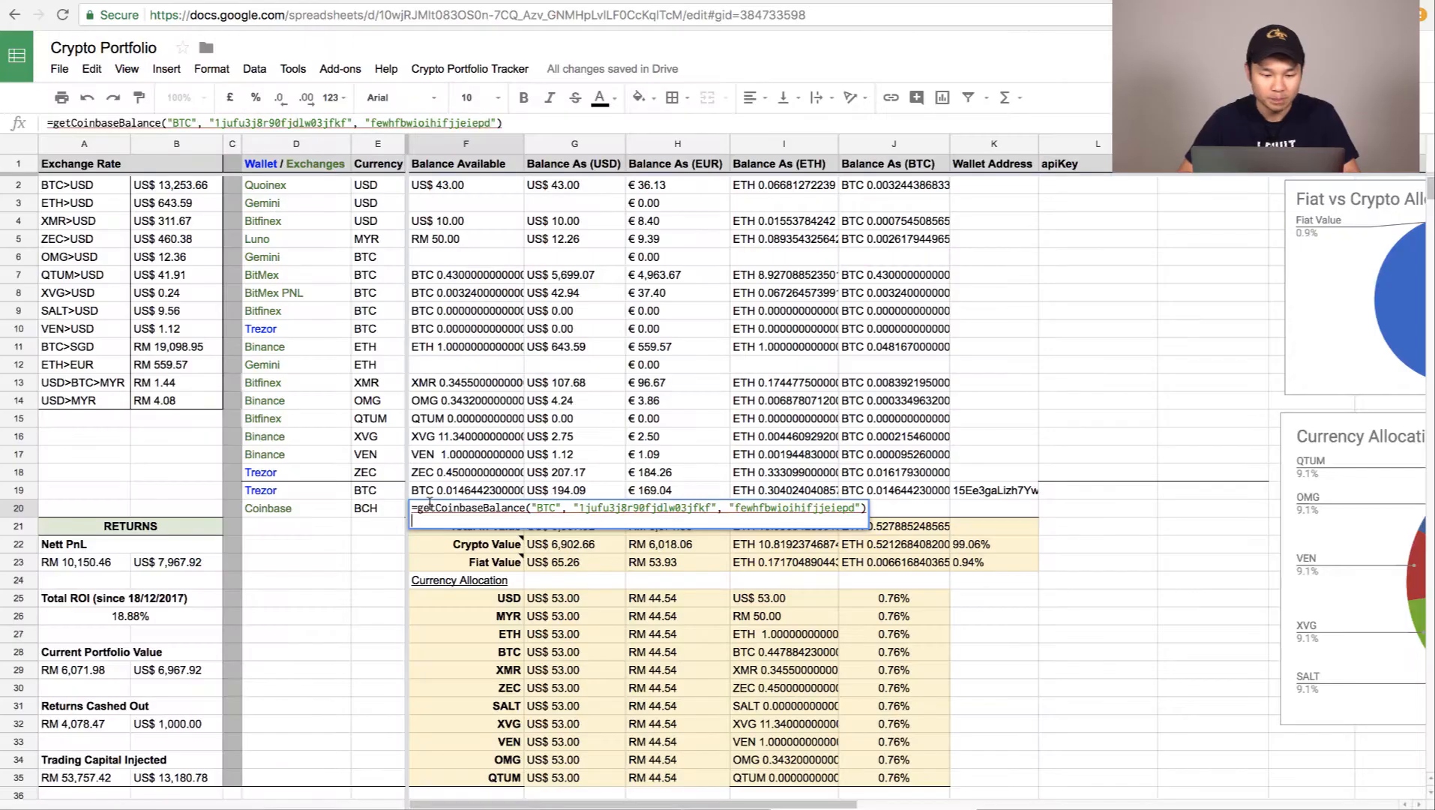
Commit the example getCoinbaseBalance formula in F20, then go to the Coinbase site.
key(Return)
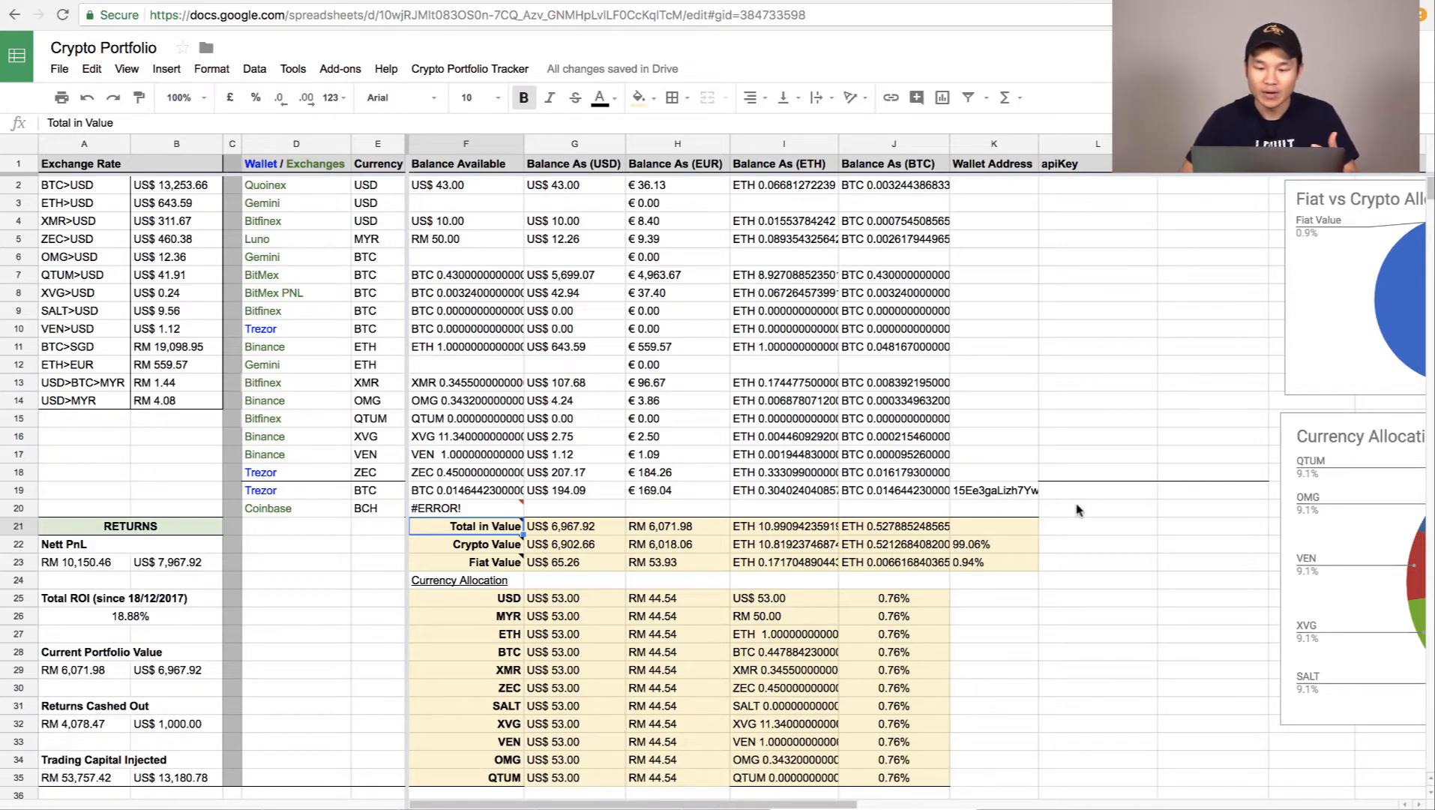
click(513, 1)
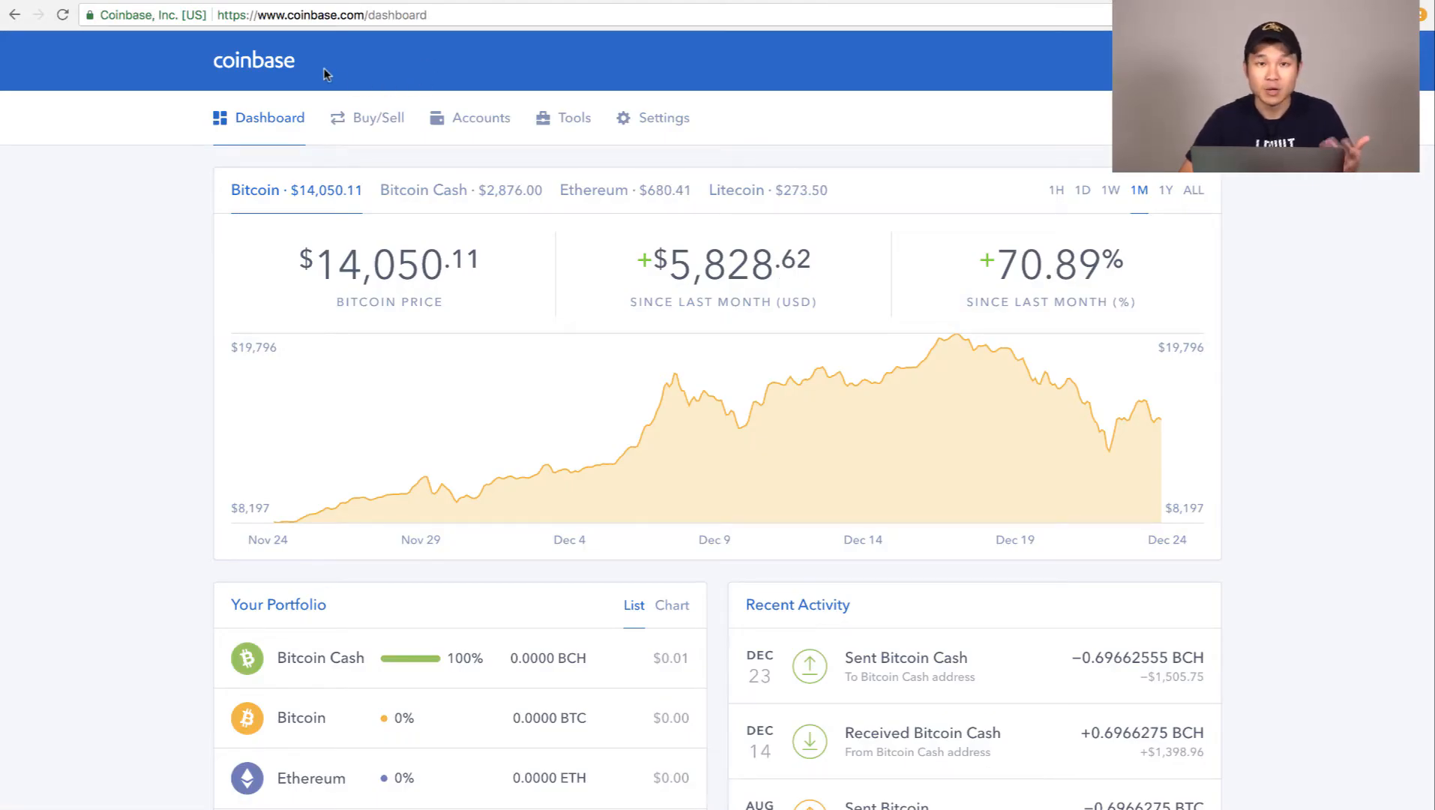
In Coinbase Settings > API Access, start a new API key and enter the verification code.
click(651, 126)
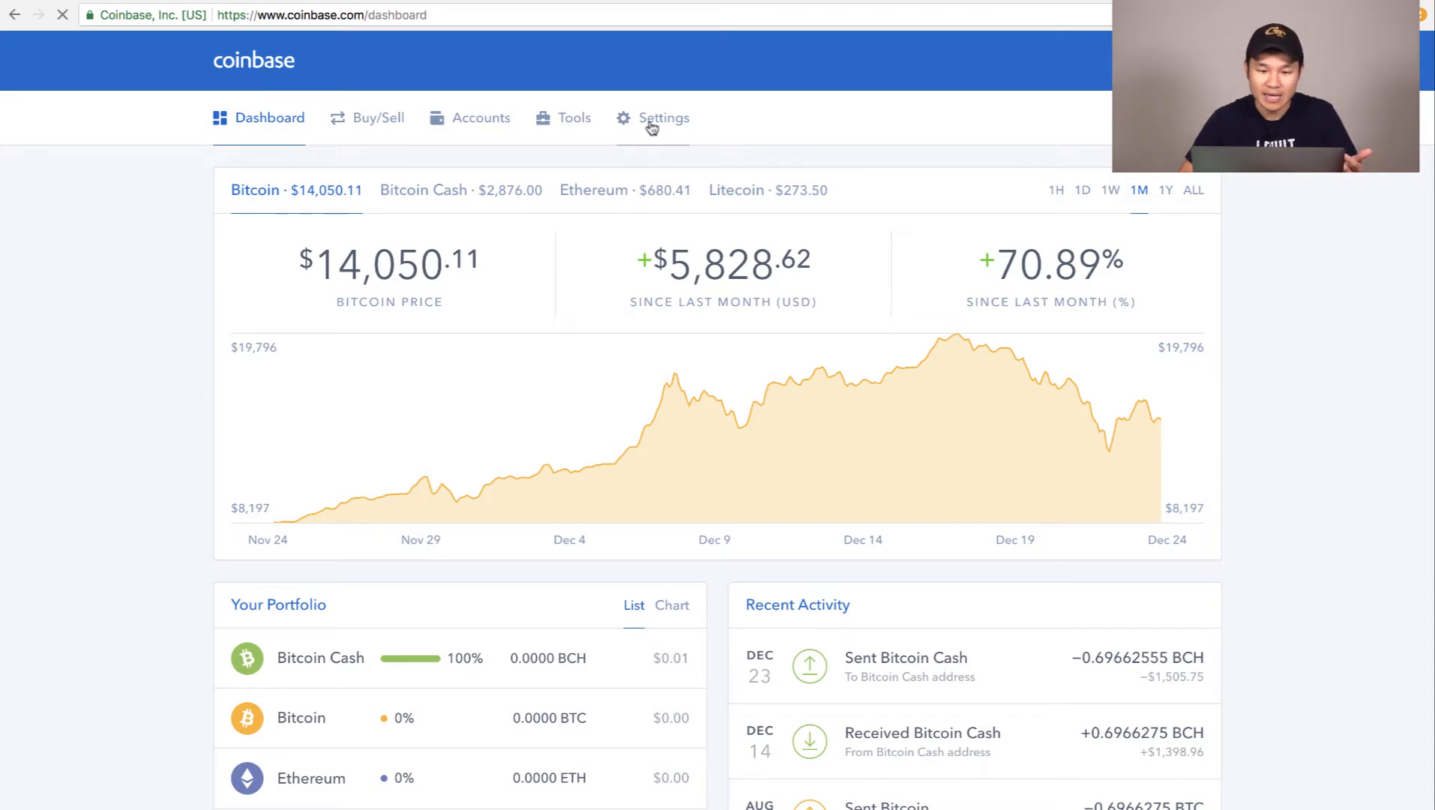
click(663, 198)
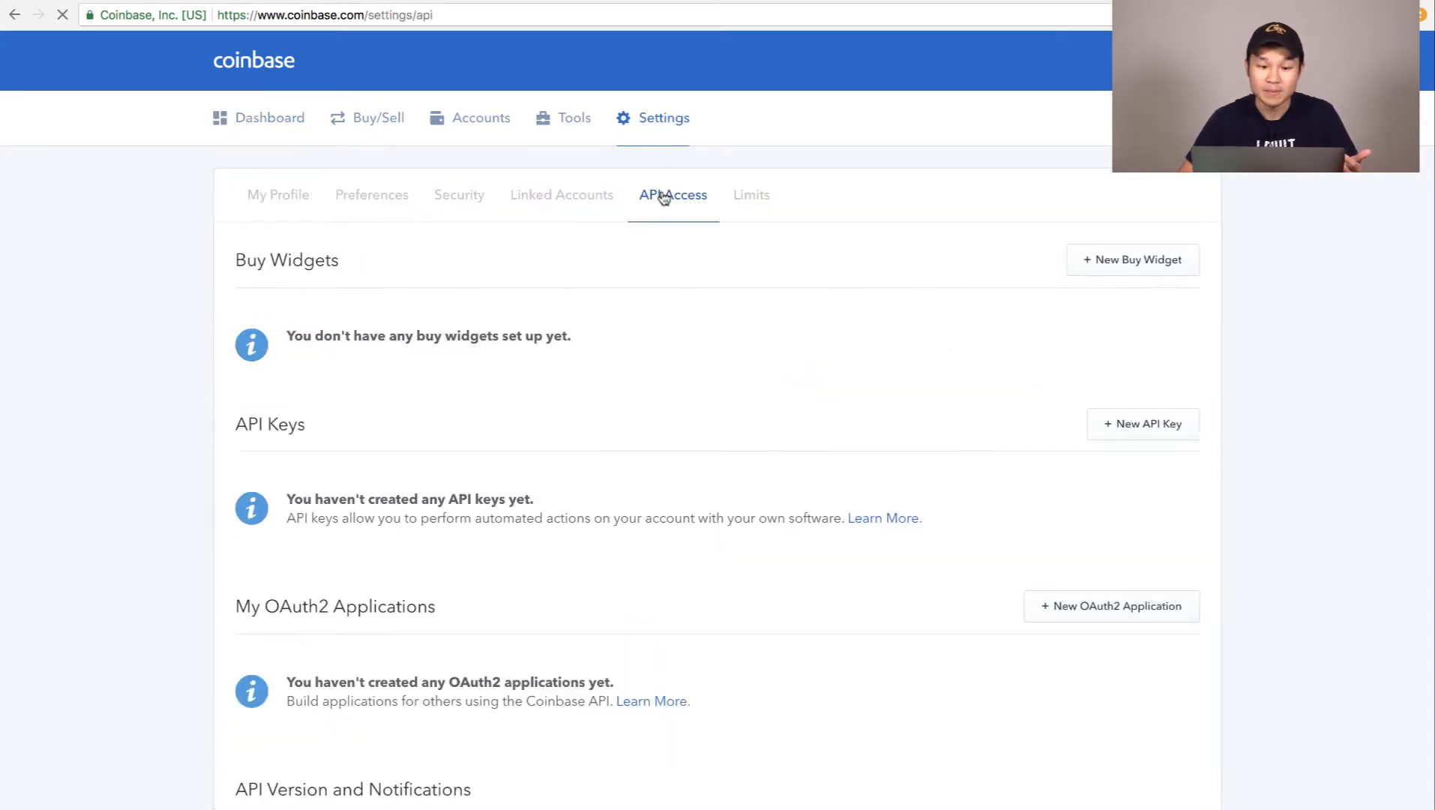
scroll(1131, 326, down, 2)
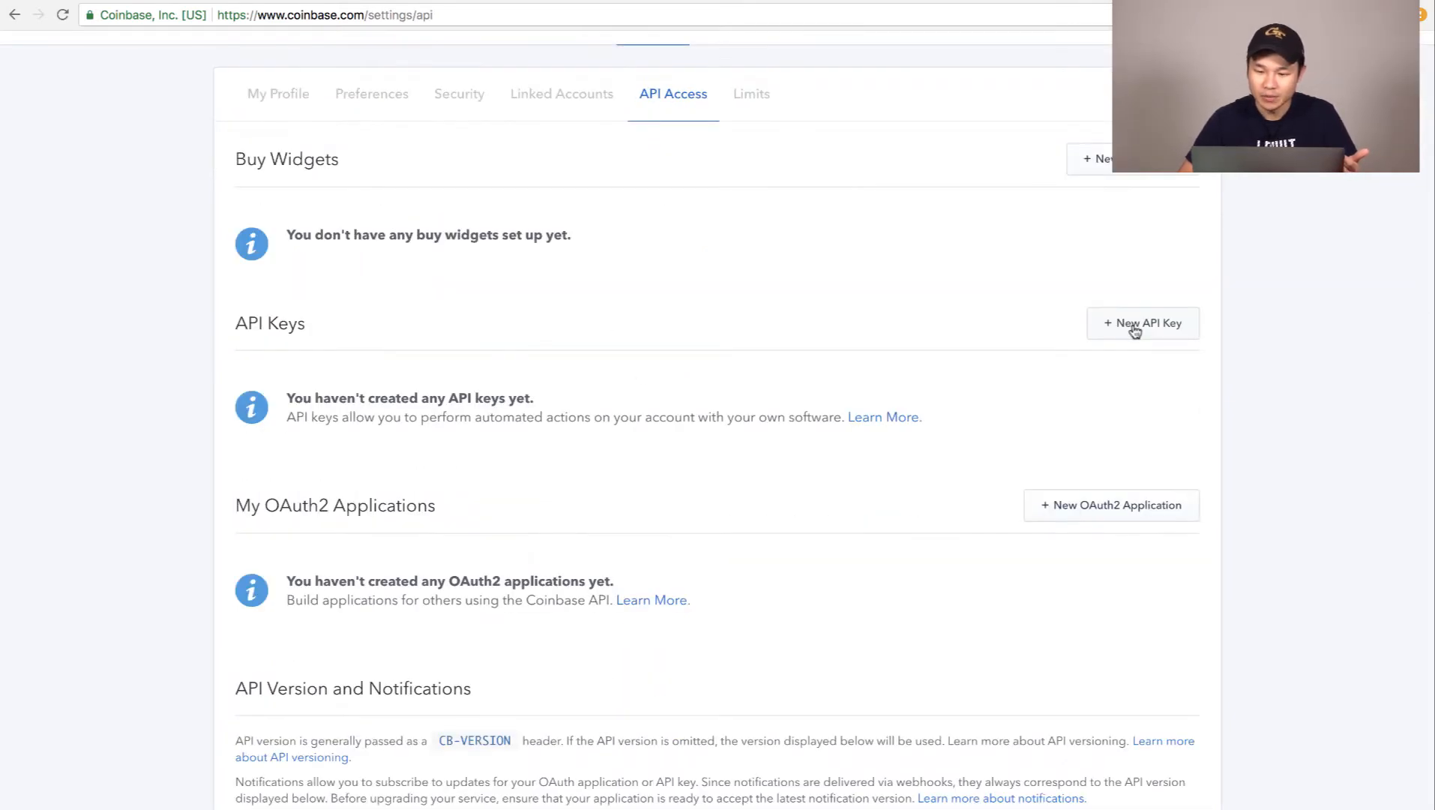
click(1134, 329)
click(910, 317)
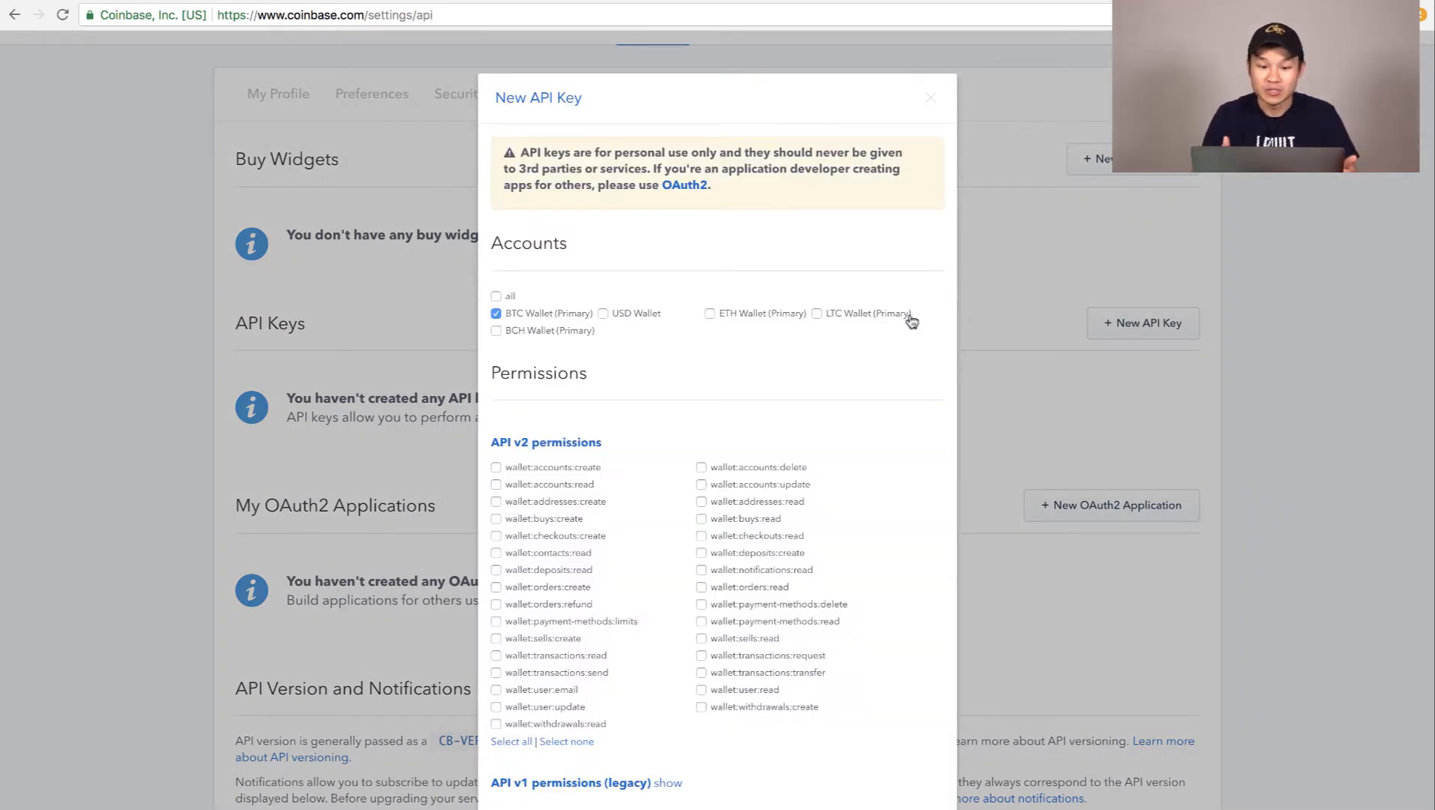
Give the key all accounts and wallet:accounts:read permission, create it, and select its key value.
click(496, 297)
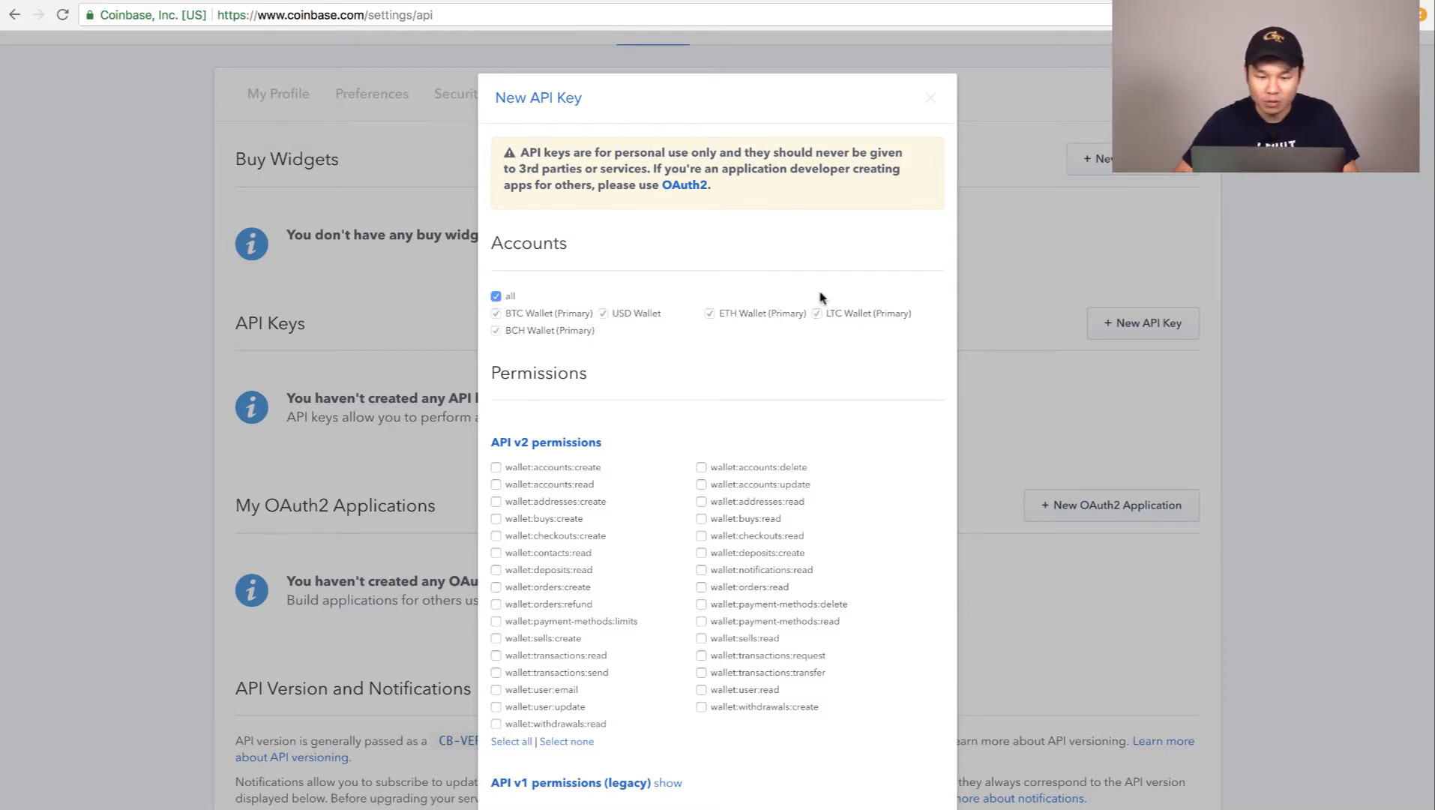
scroll(688, 390, down, 2)
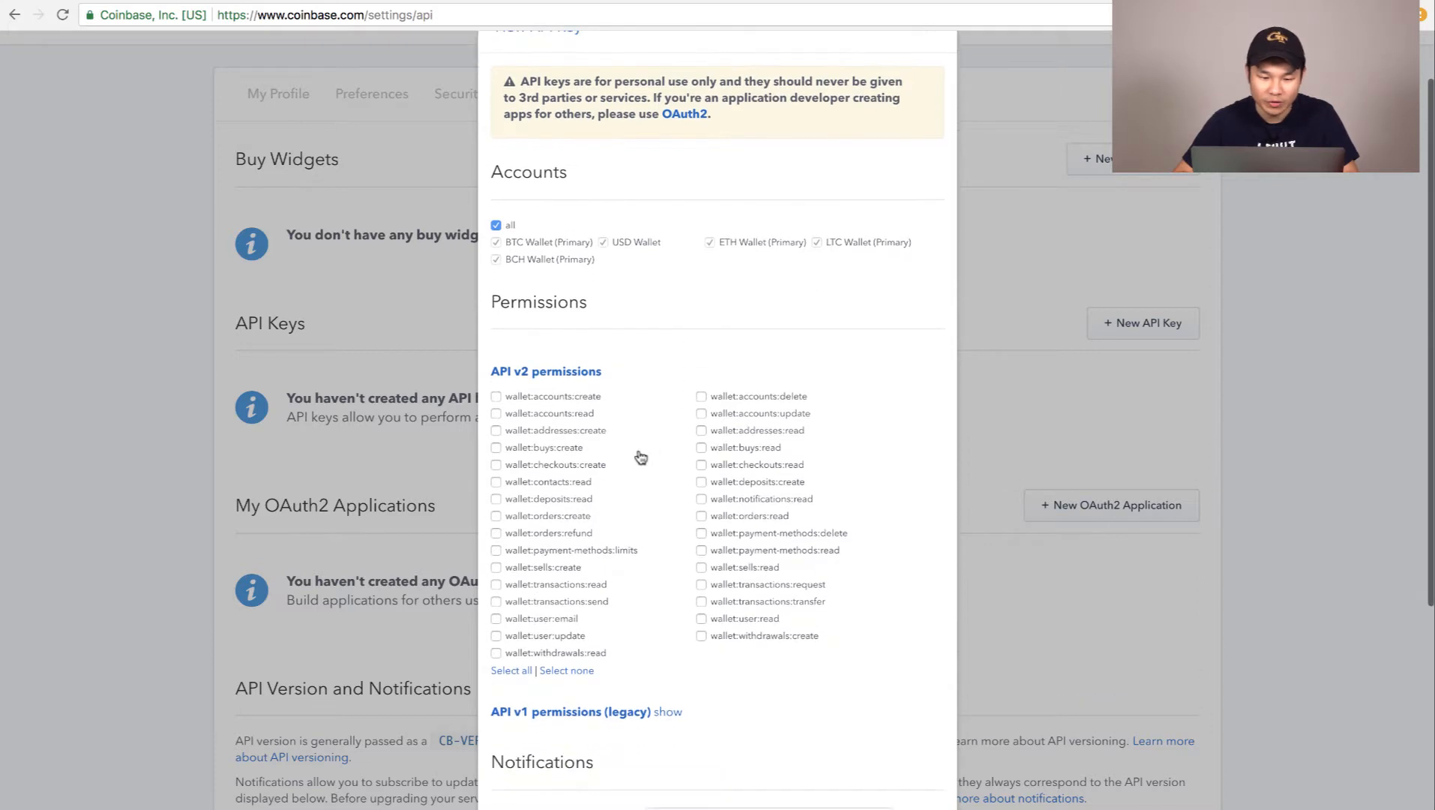
click(496, 415)
scroll(569, 435, down, 5)
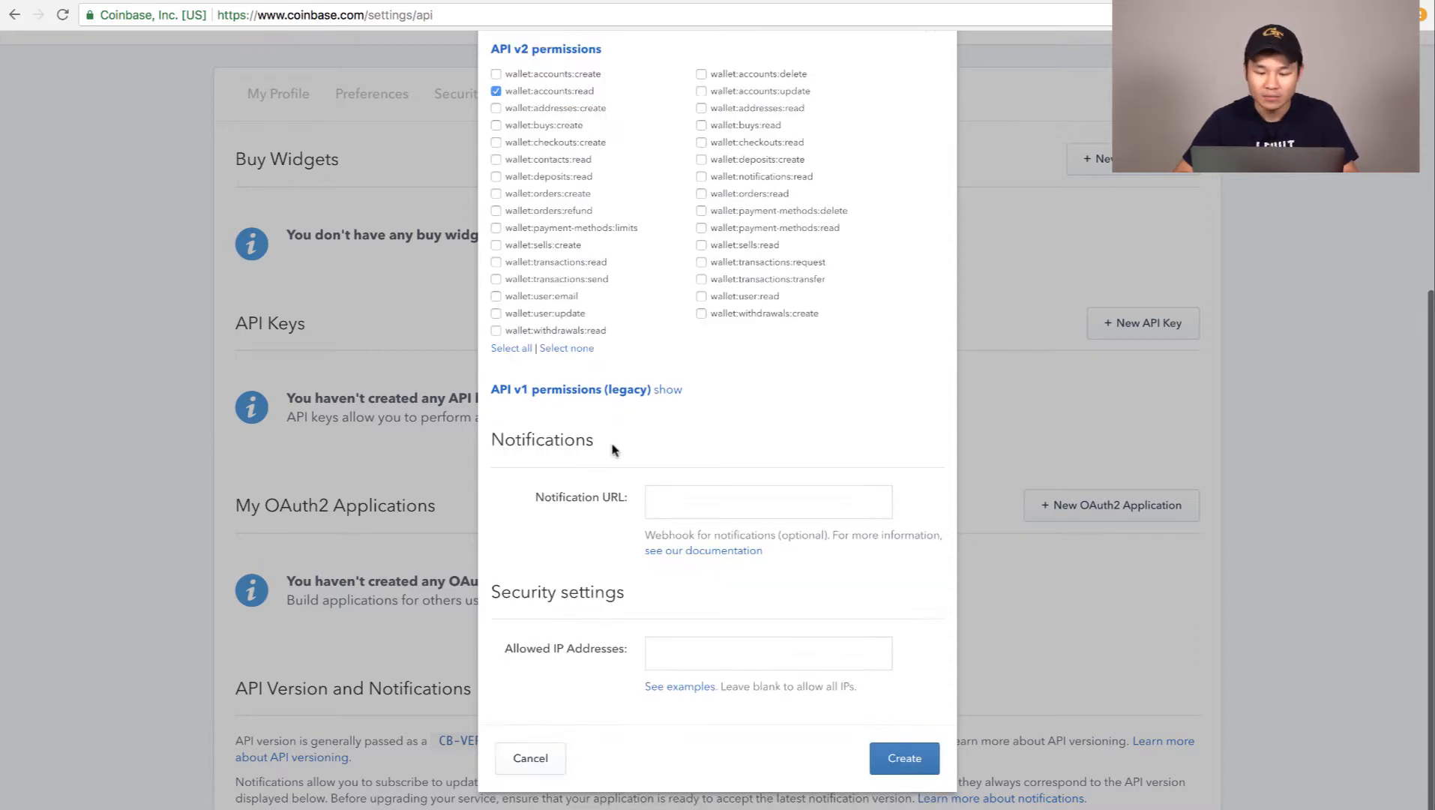
click(905, 758)
double_click(573, 216)
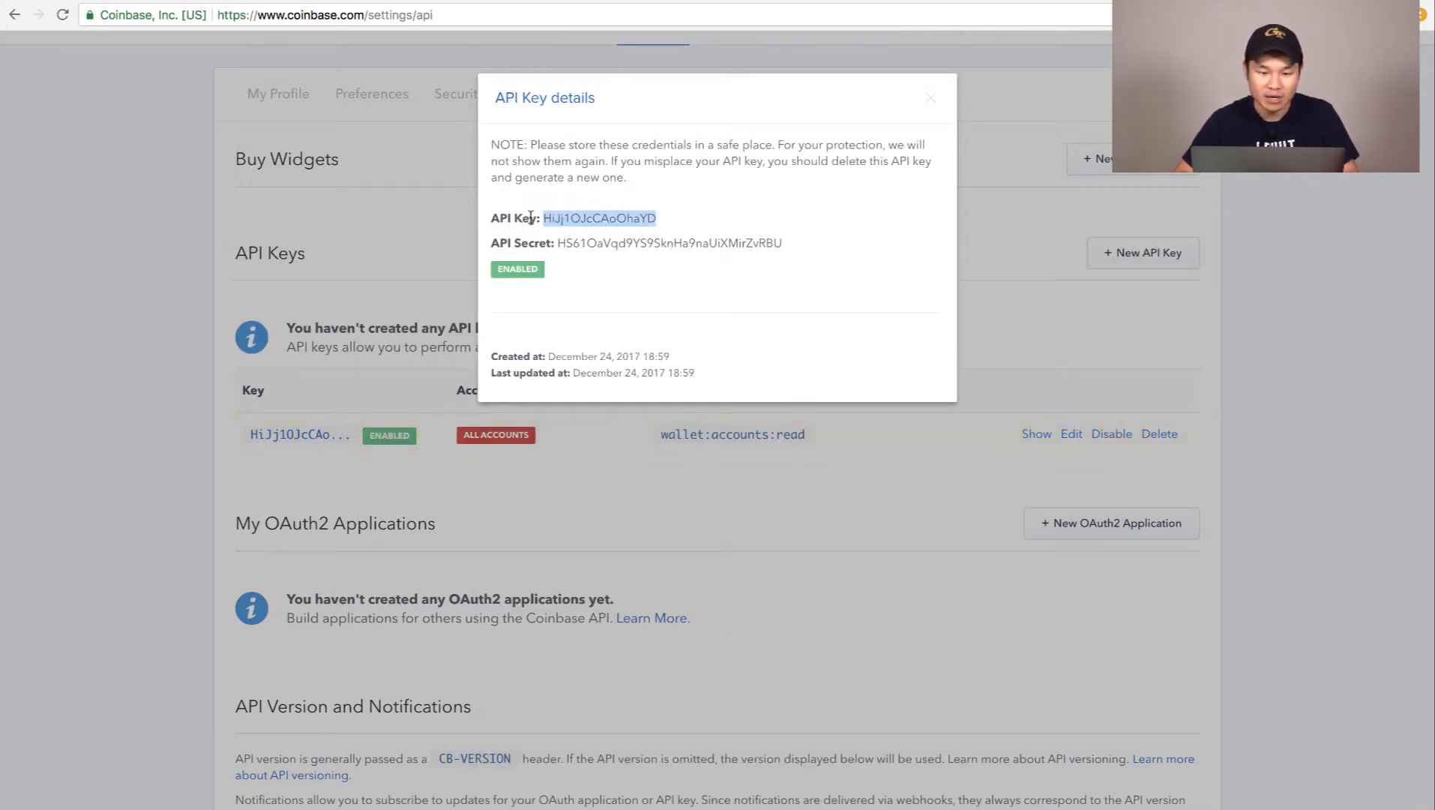
Paste the new Coinbase API key into the Coinbase row's apiKey cell L20.
drag(508, 218, 594, 240)
click(499, 246)
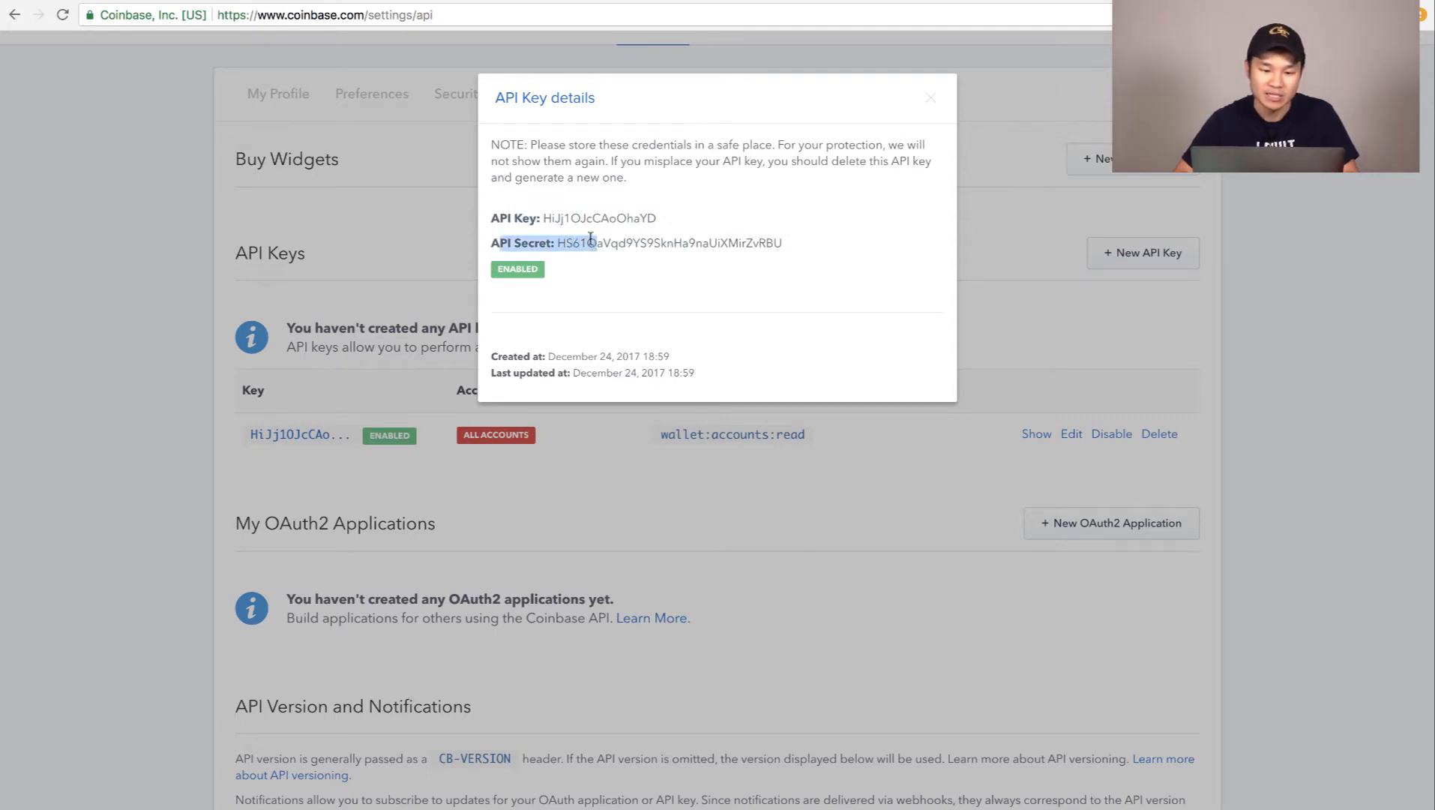
double_click(545, 218)
key(ctrl+c)
click(172, 0)
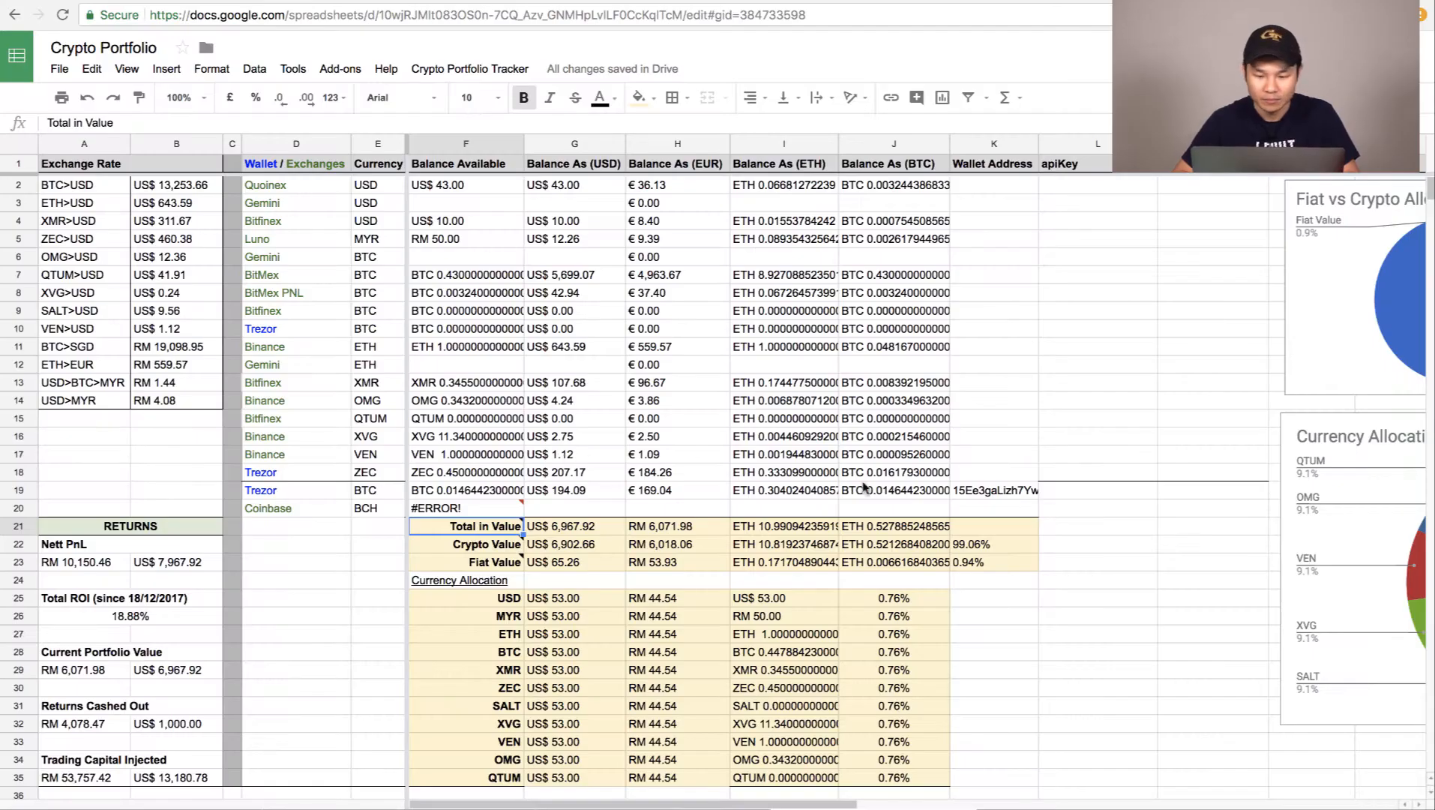
double_click(1073, 505)
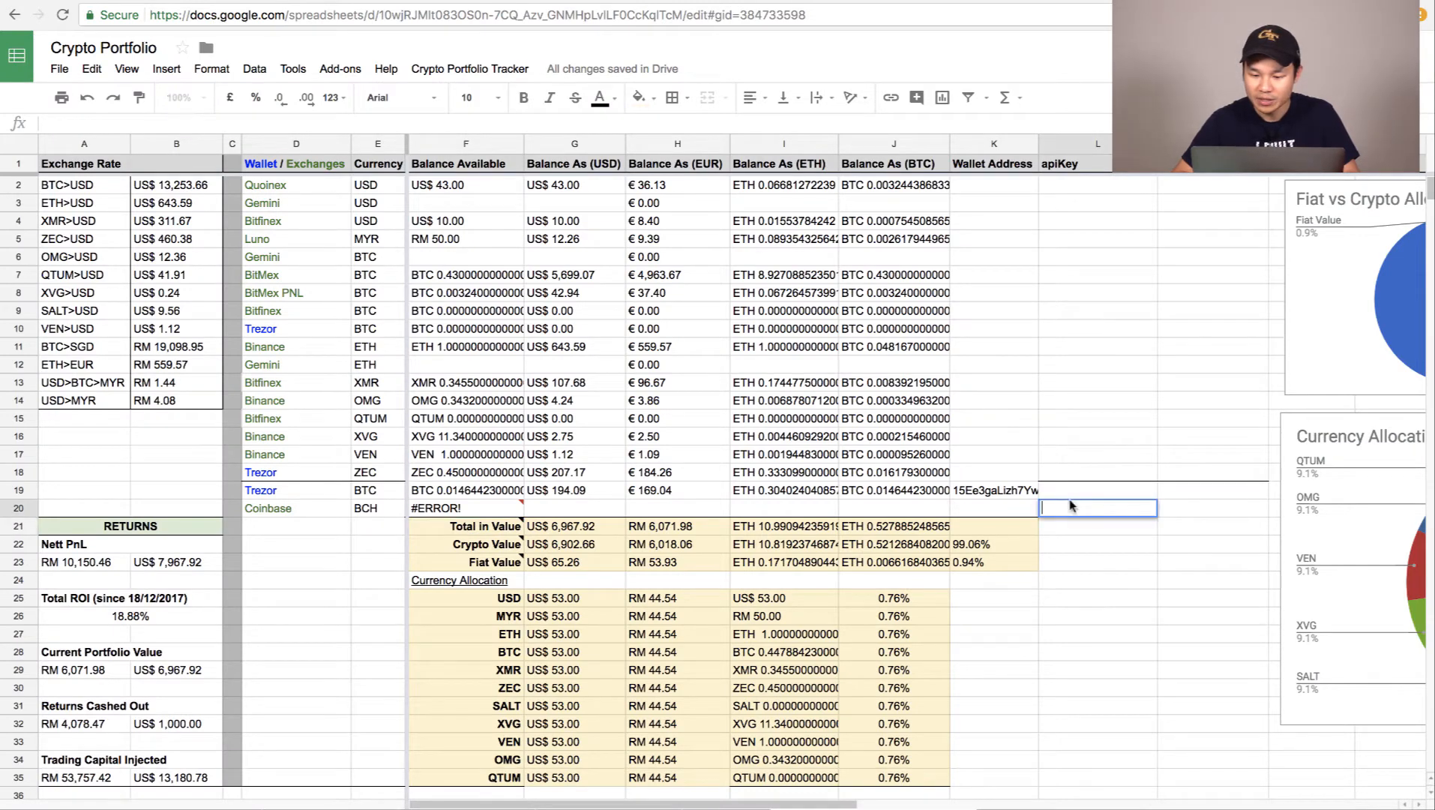
key(ctrl+v)
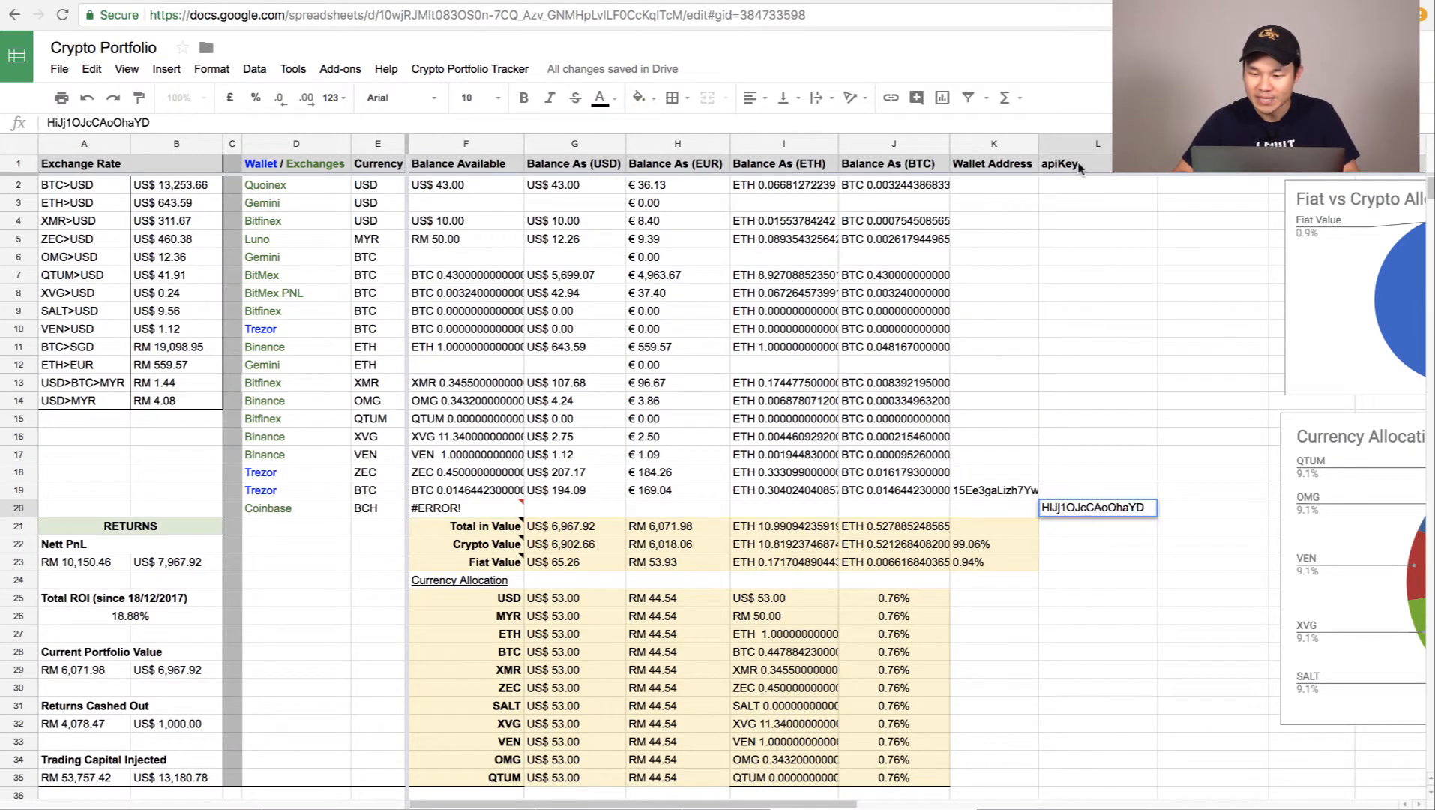
key(Return)
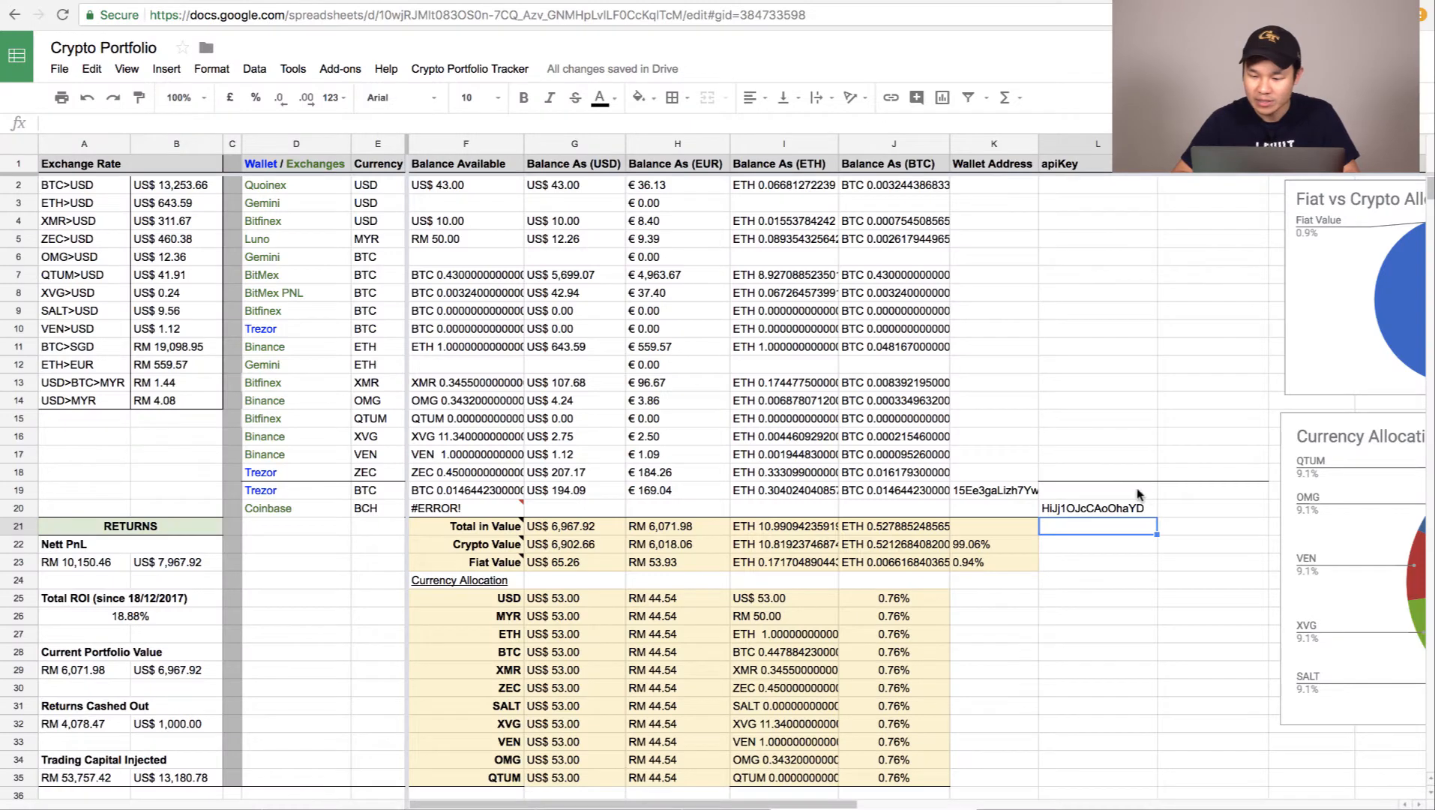
click(1171, 510)
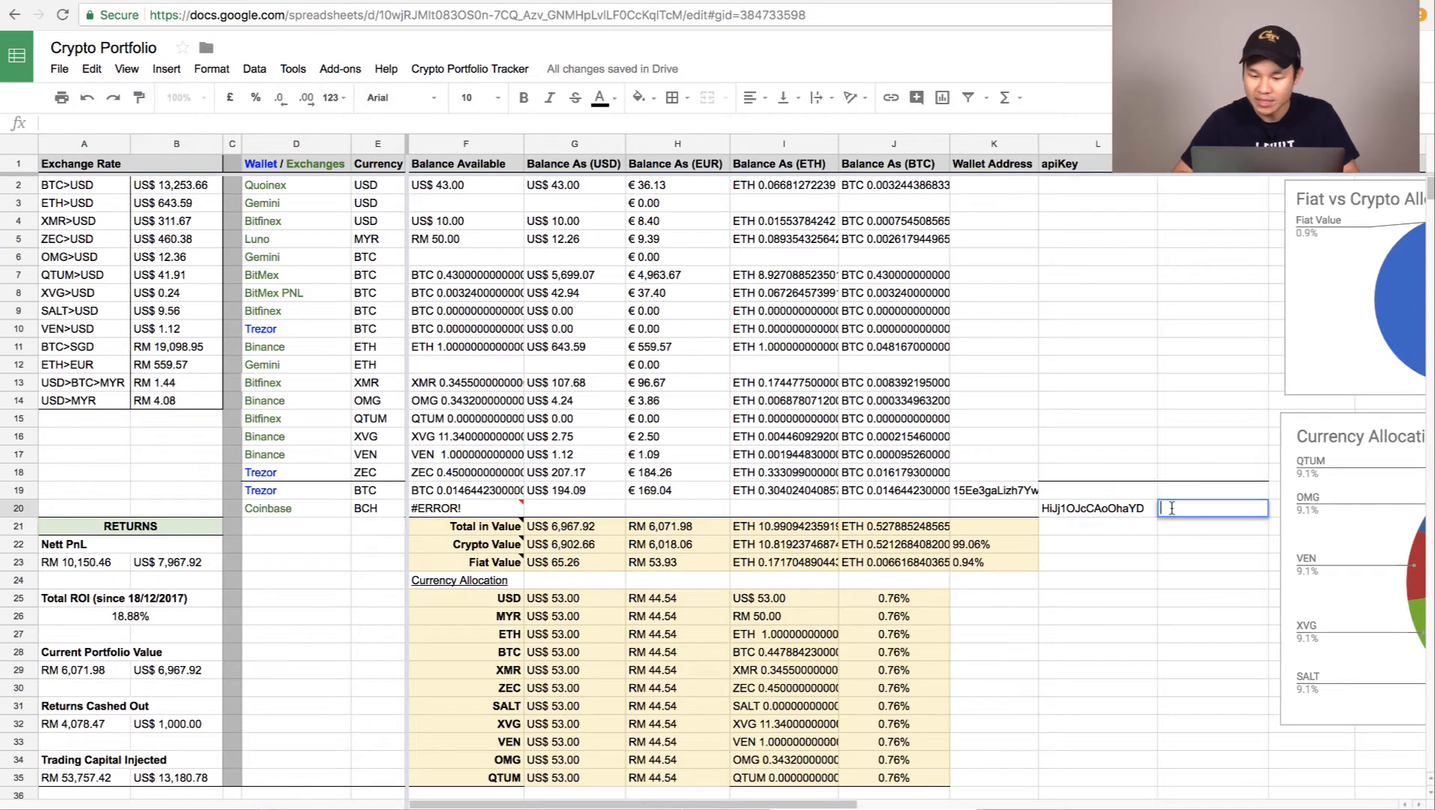
Paste the API secret into M20 and complete F20 as =getCoinbaseBalance(E20,L20,M20).
key(super+v)
key(Return)
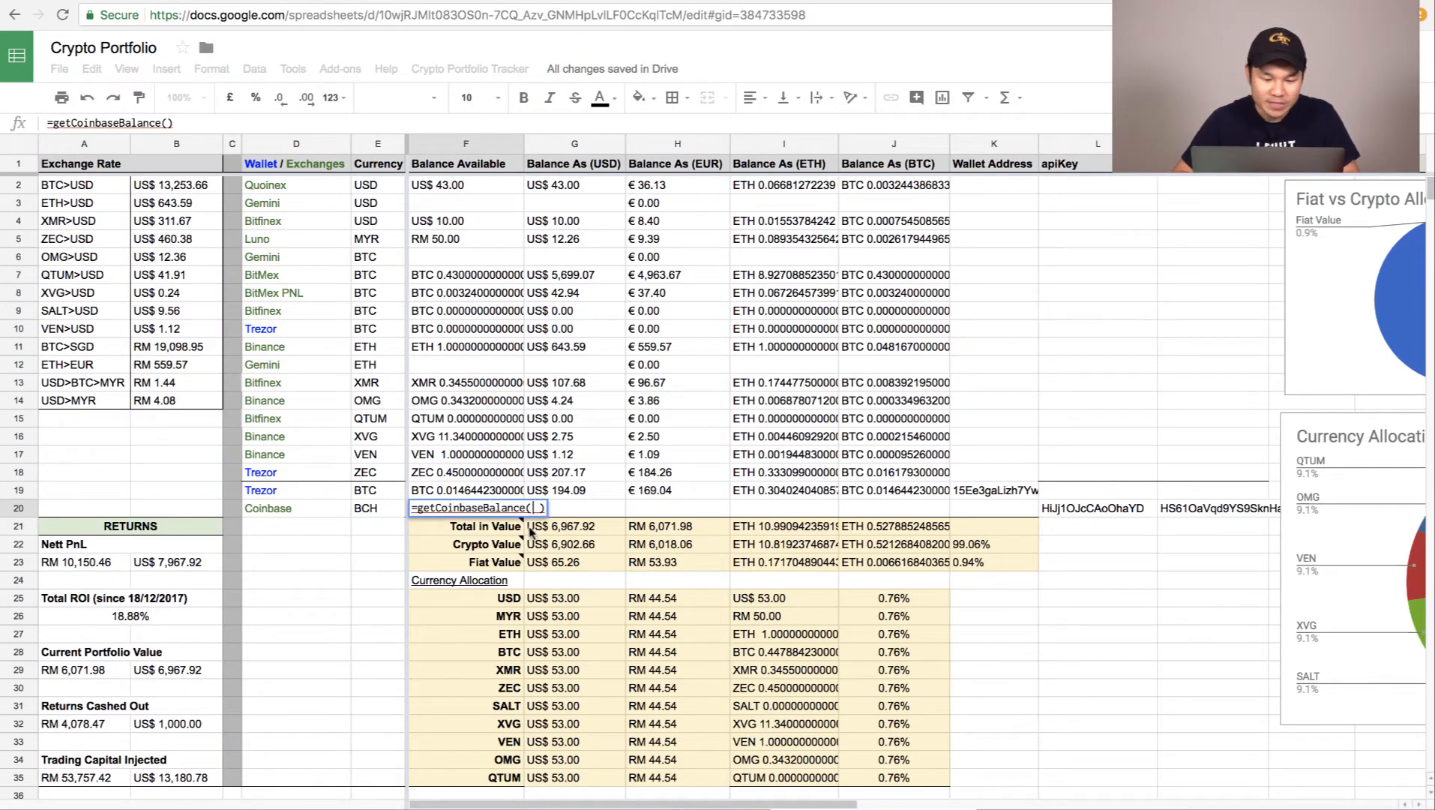
click(364, 510)
text(,)
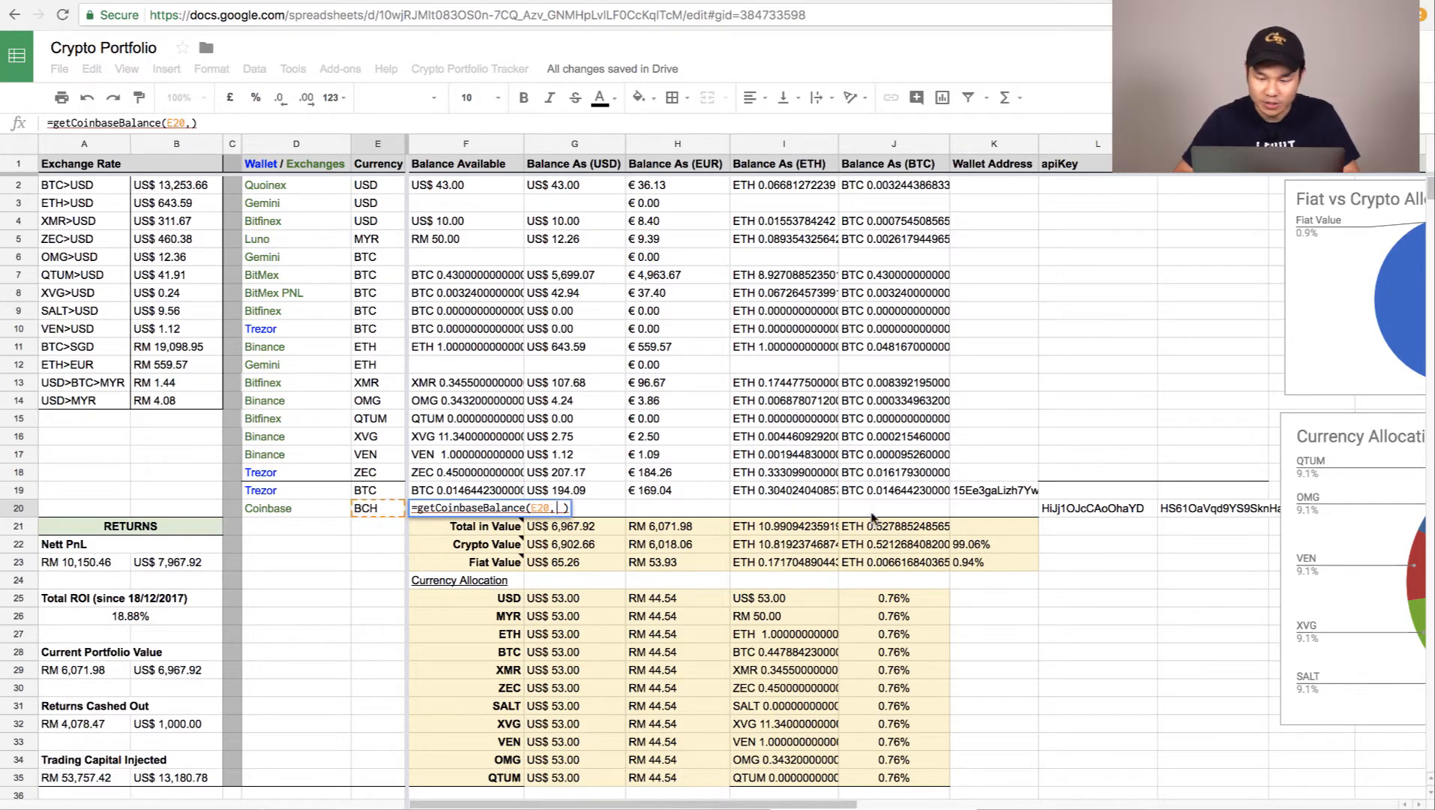
click(1129, 510)
text(,)
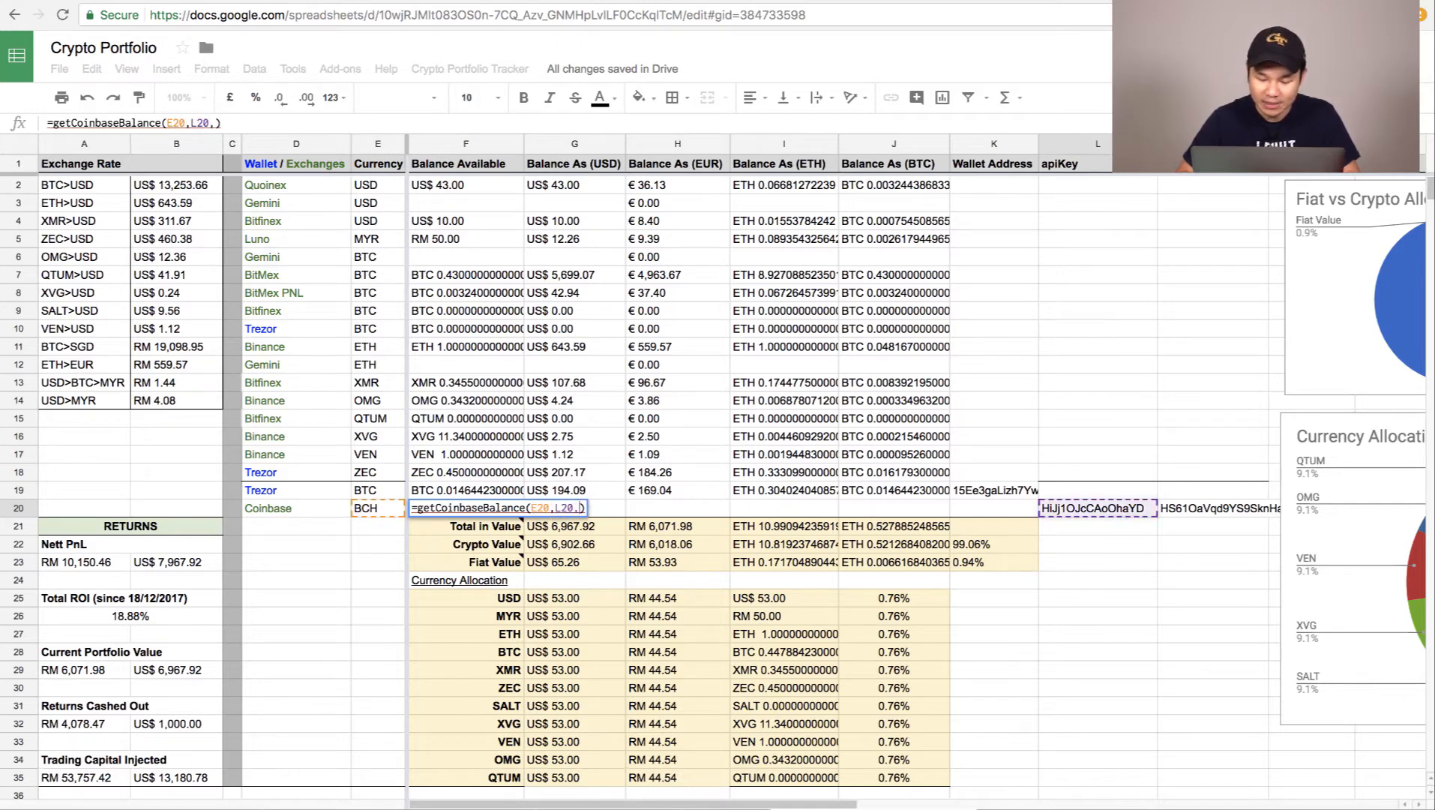
click(1212, 514)
key(Return)
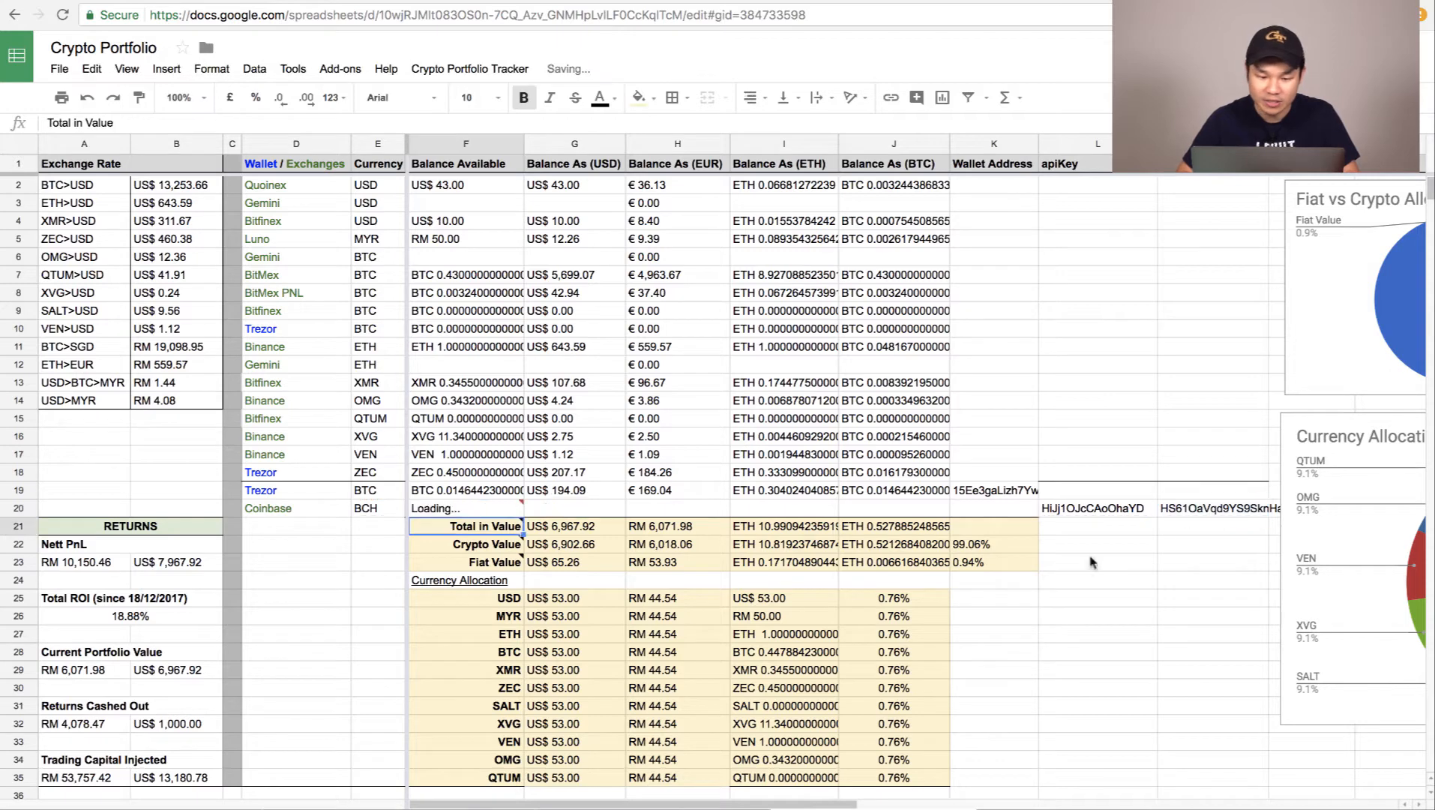
click(476, 513)
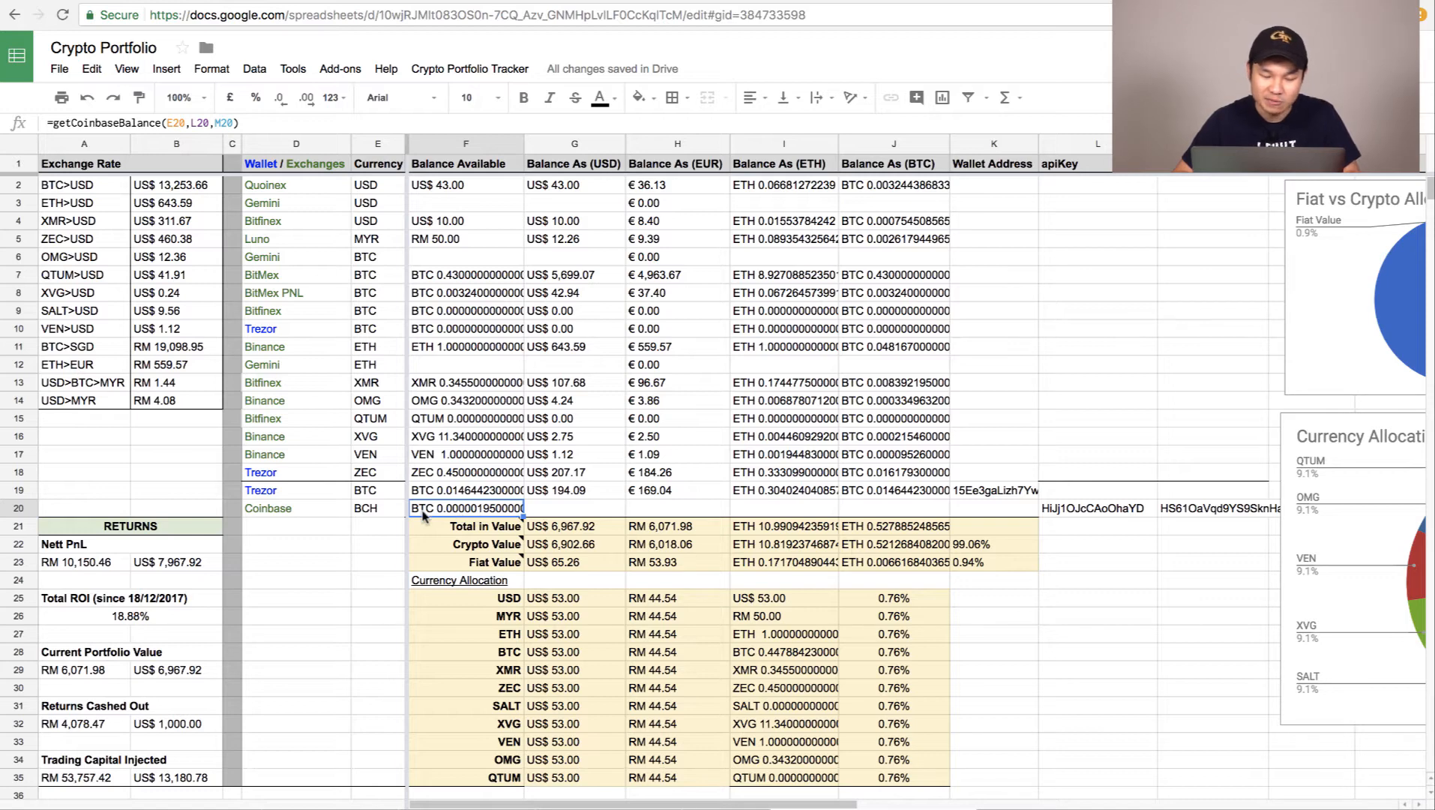
Apply the BCH custom currency format to F20.
click(213, 68)
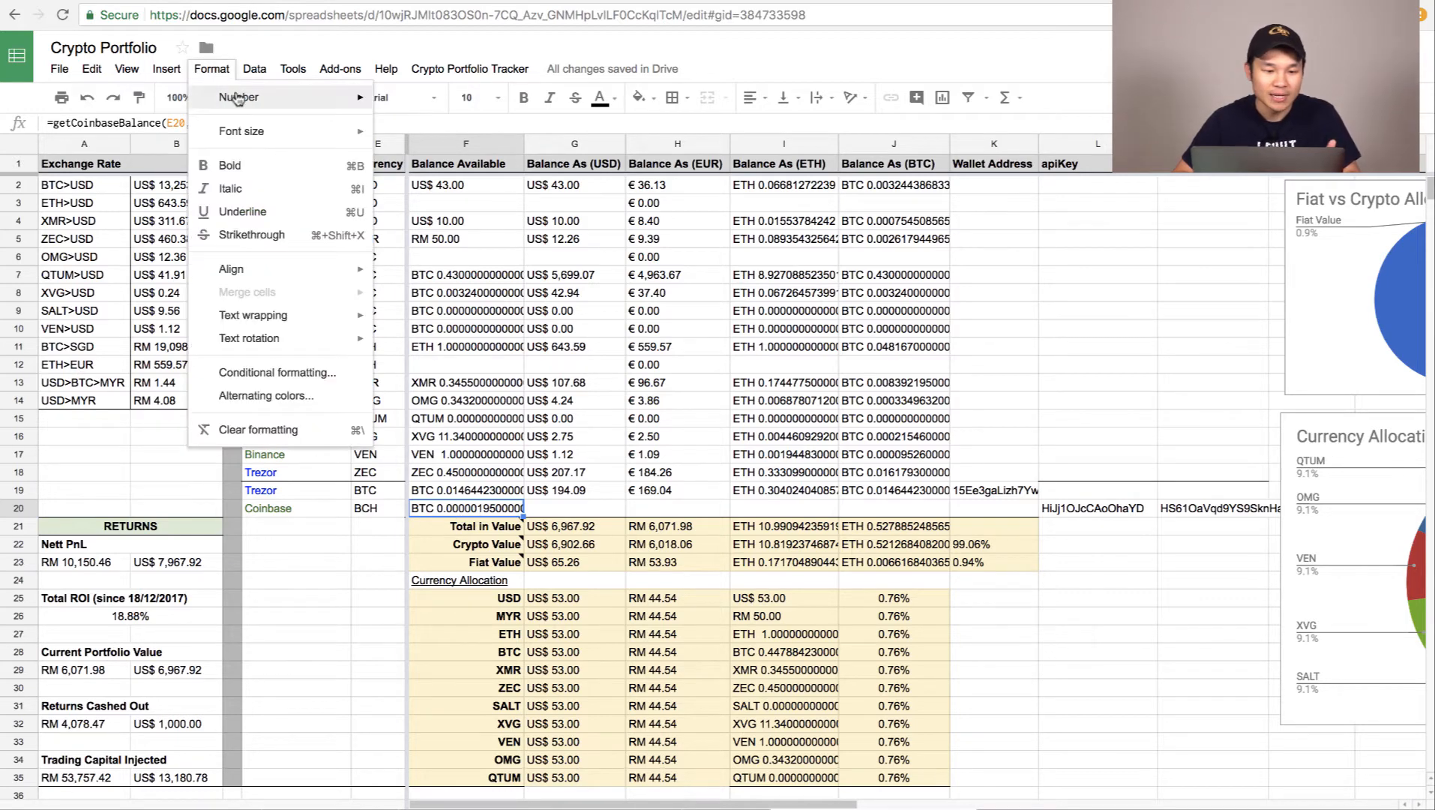
mouse_move(236, 98)
click(662, 533)
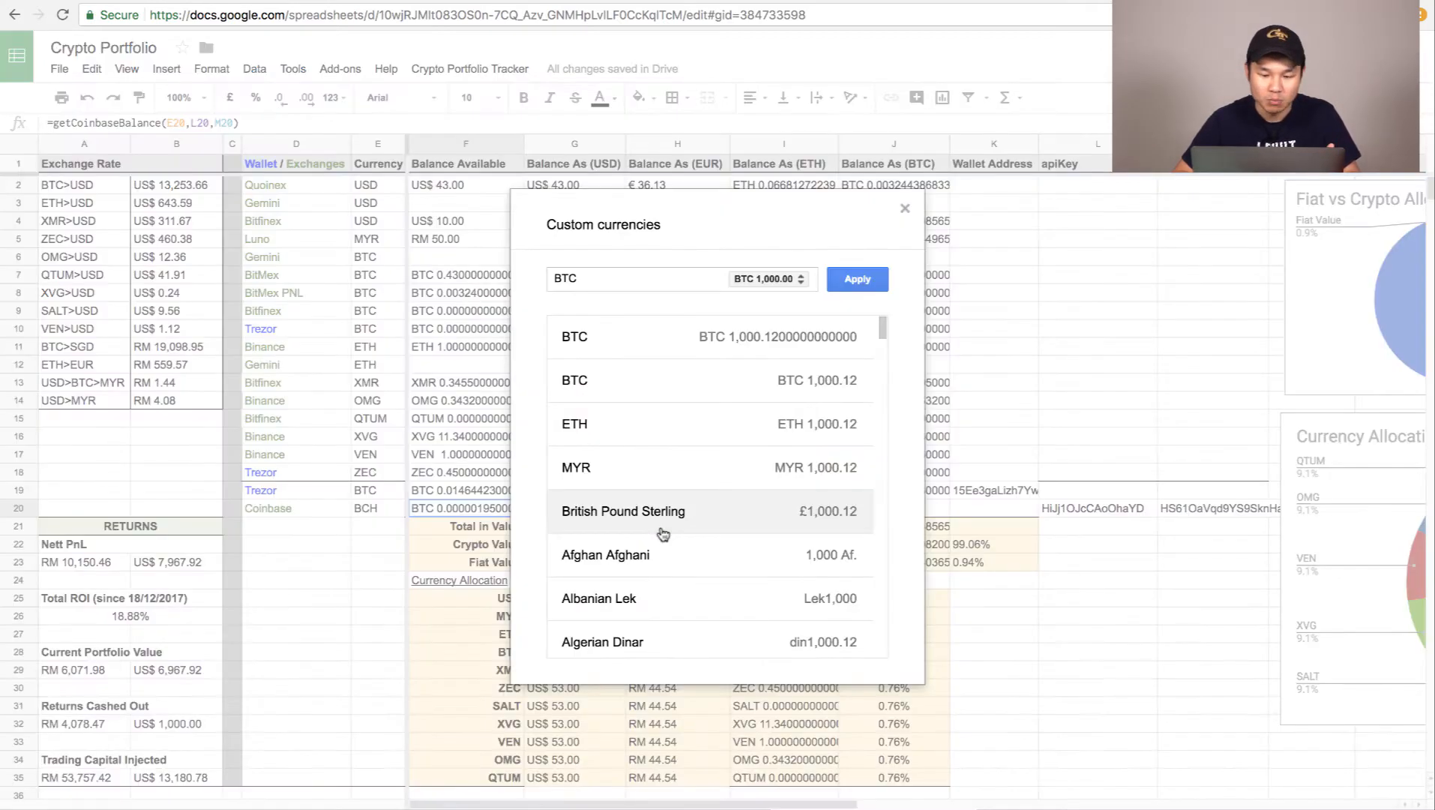
double_click(565, 277)
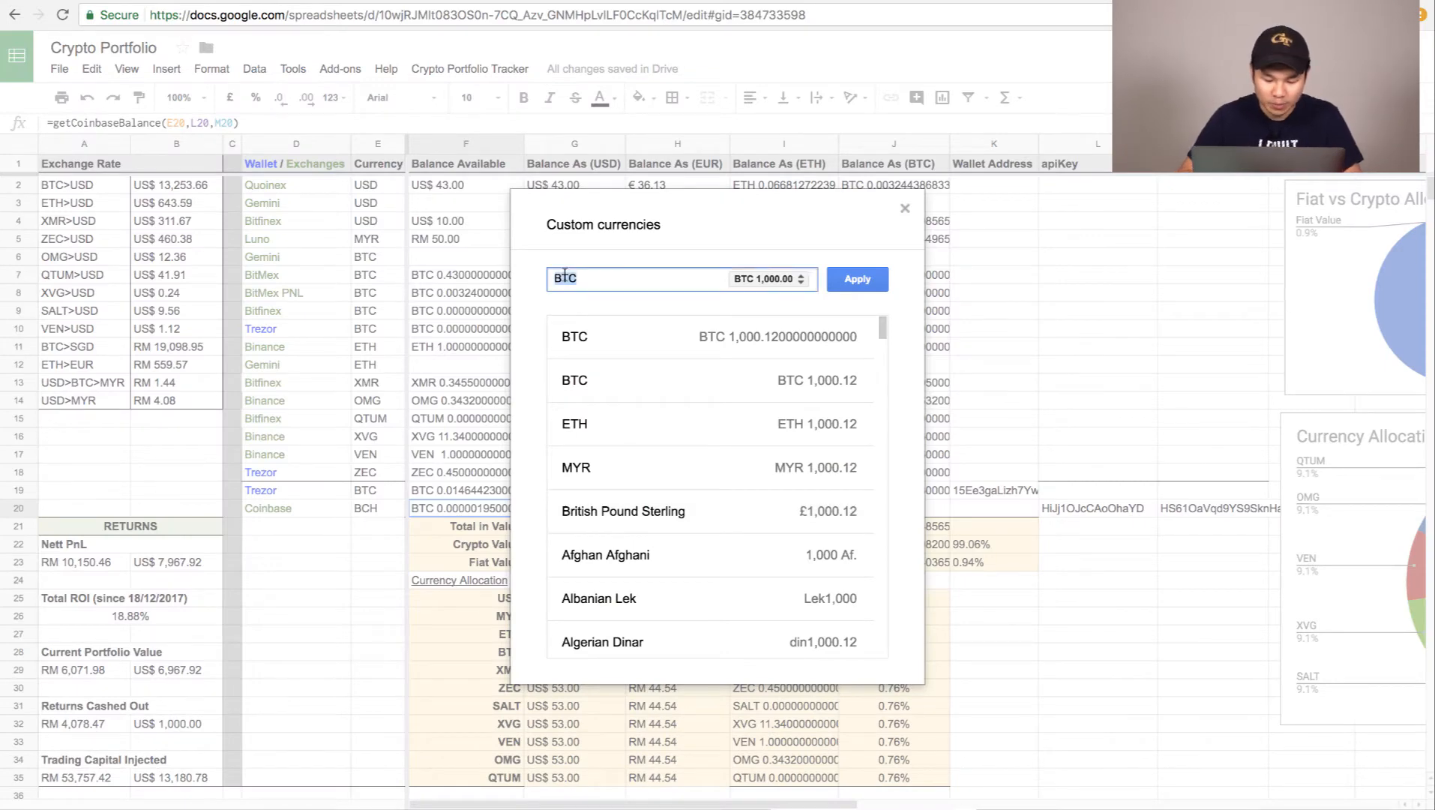
text(BCH)
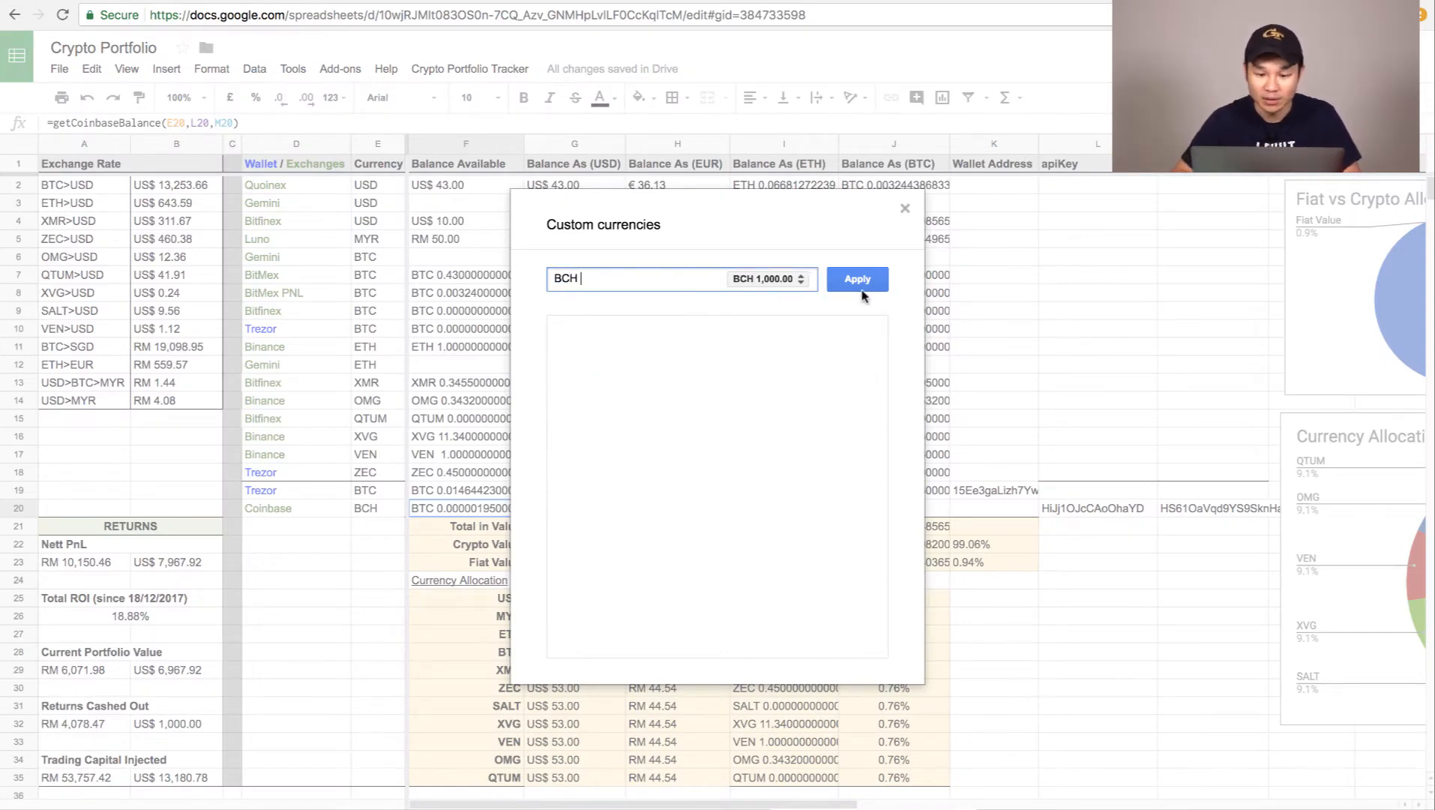
click(862, 292)
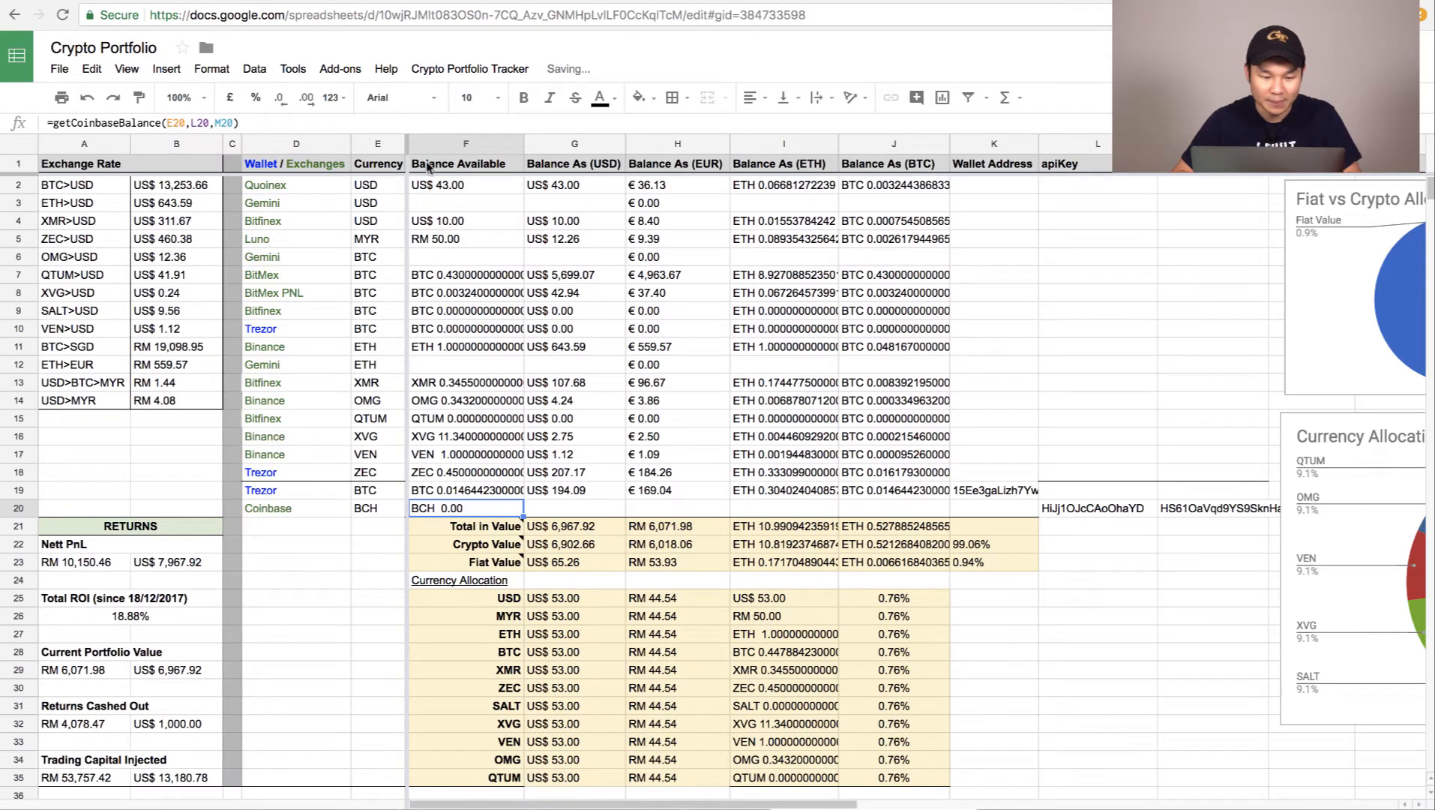
Increase F20's decimal places so it shows 0.000001950000.
click(309, 105)
click(309, 105)
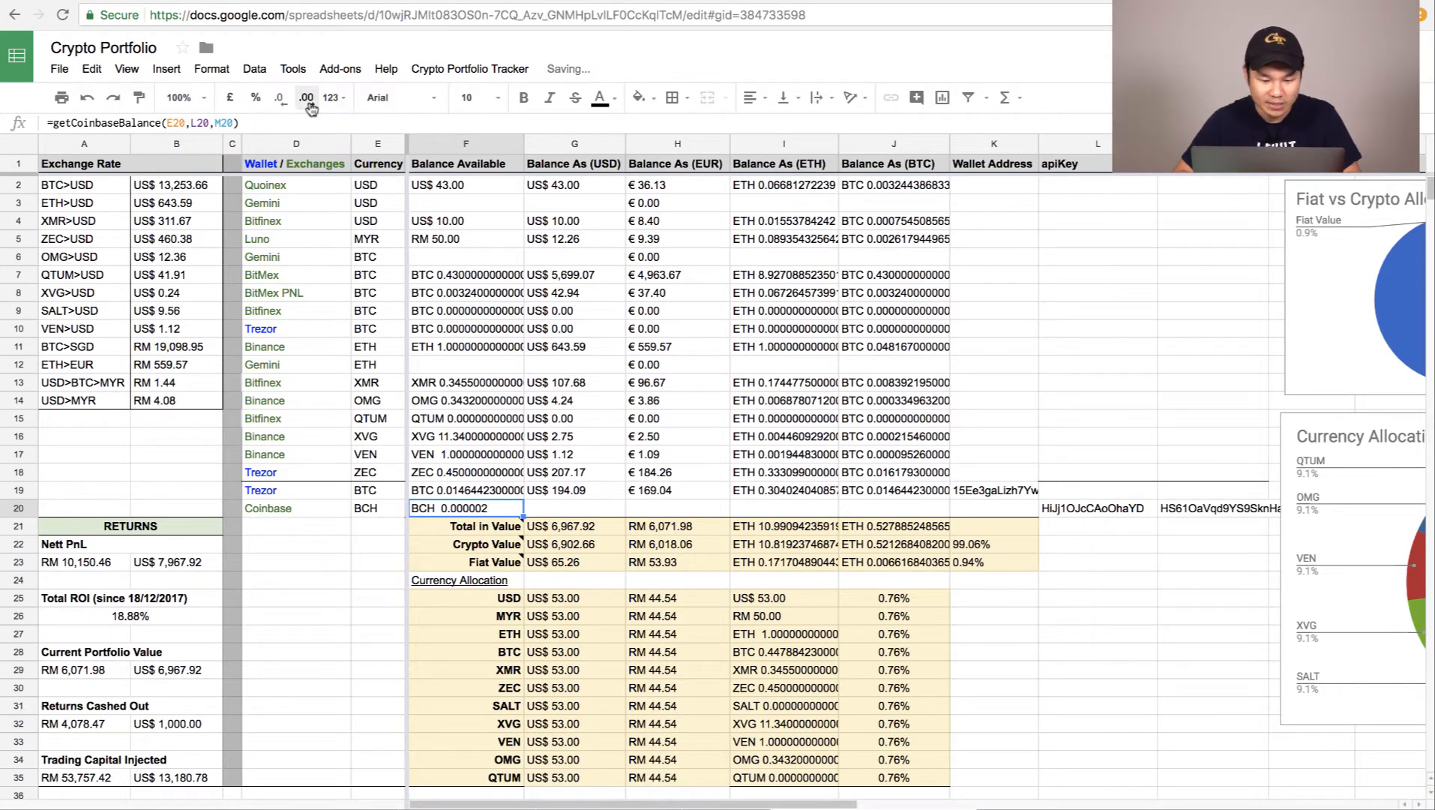
click(308, 99)
click(307, 99)
click(308, 99)
click(308, 99)
click(307, 99)
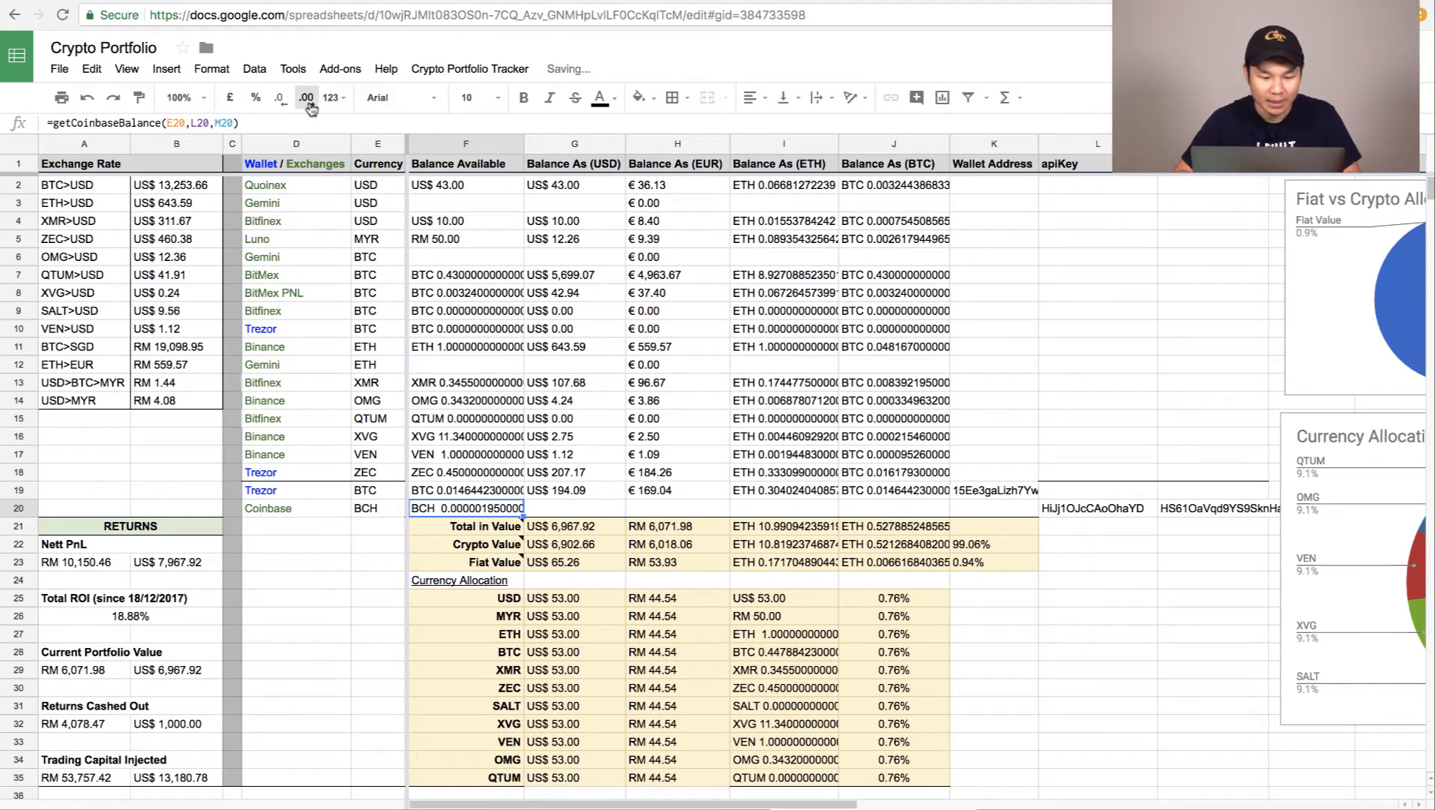
key(Right)
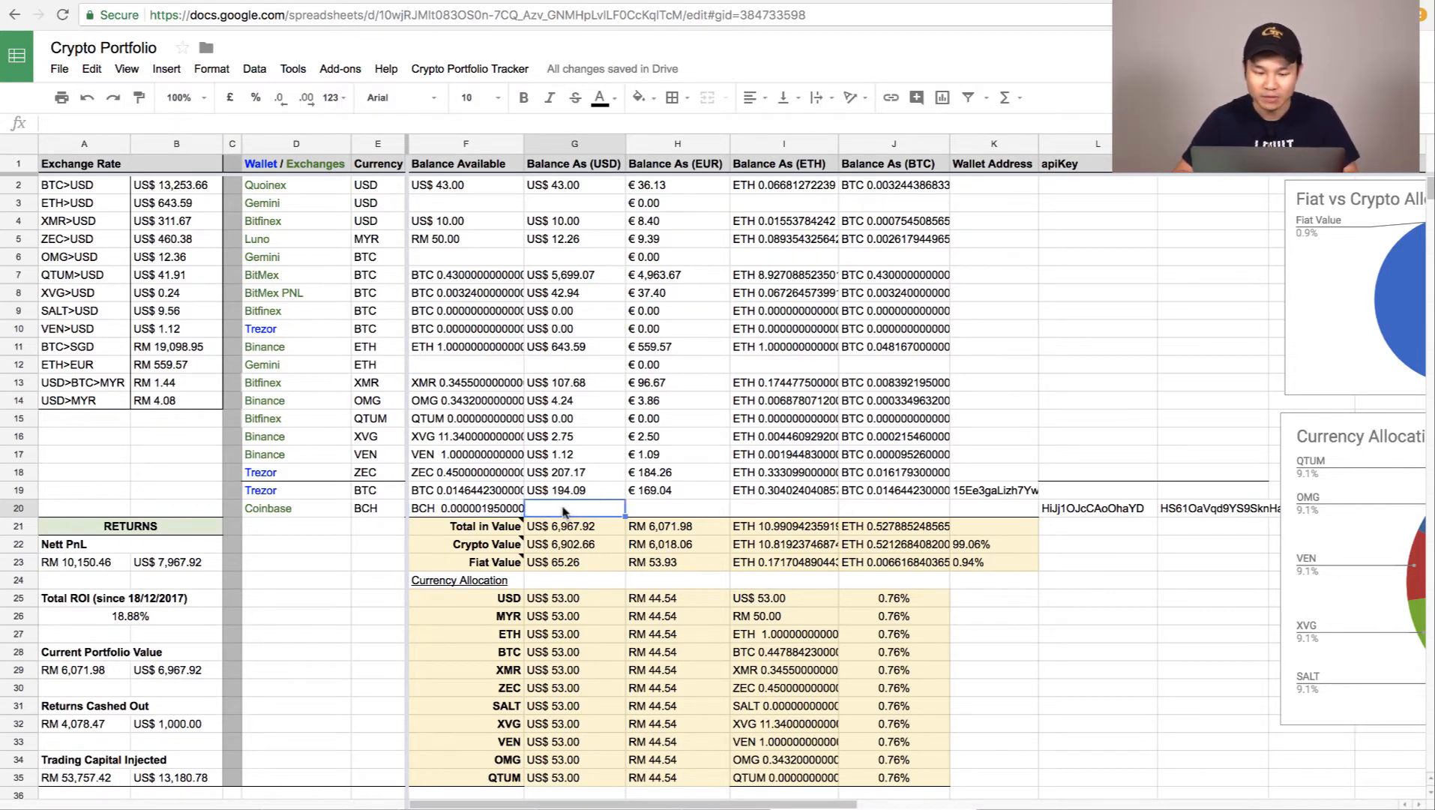
Copy G19's USD conversion formula into G20.
double_click(557, 491)
key(Return)
key(Up)
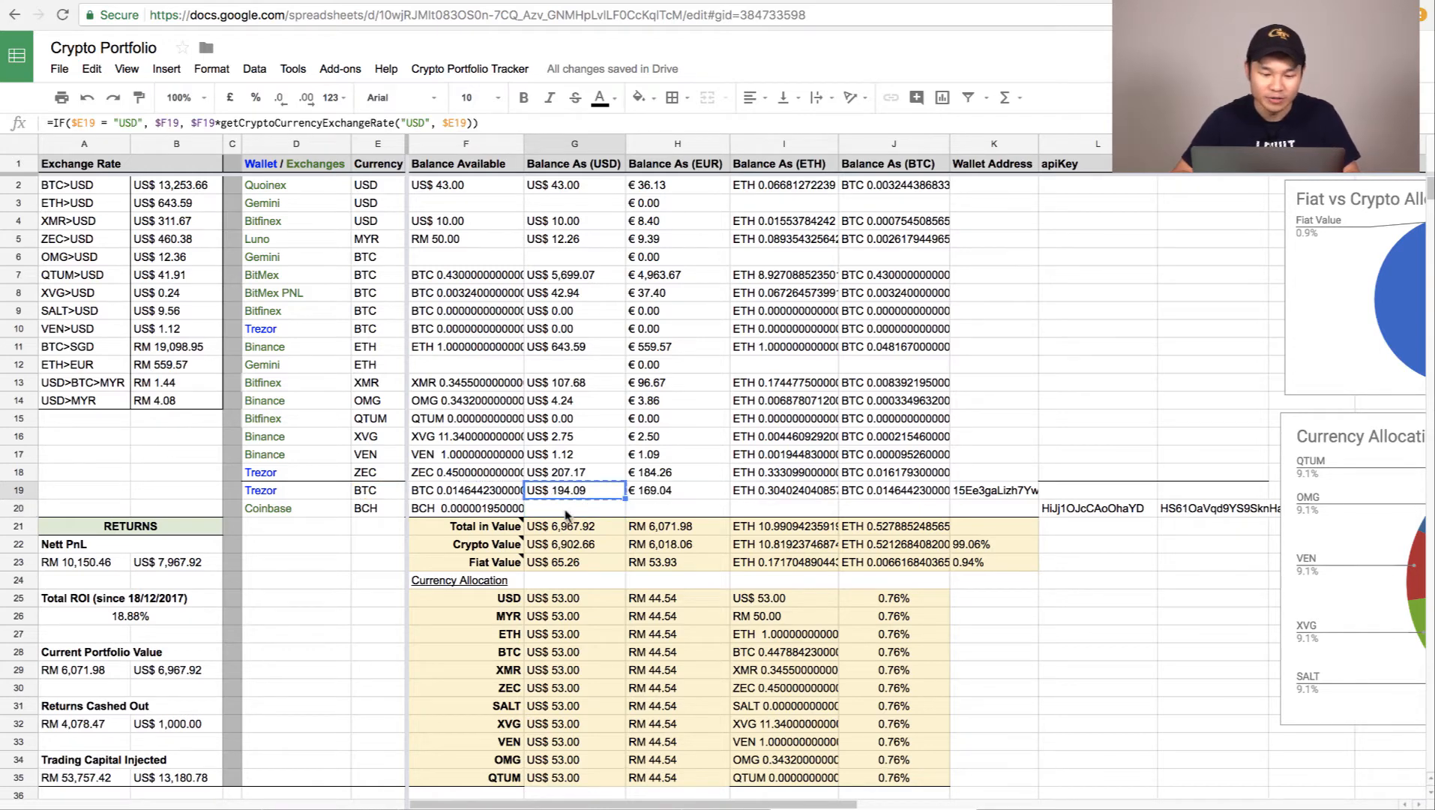
click(567, 512)
key(ctrl+v)
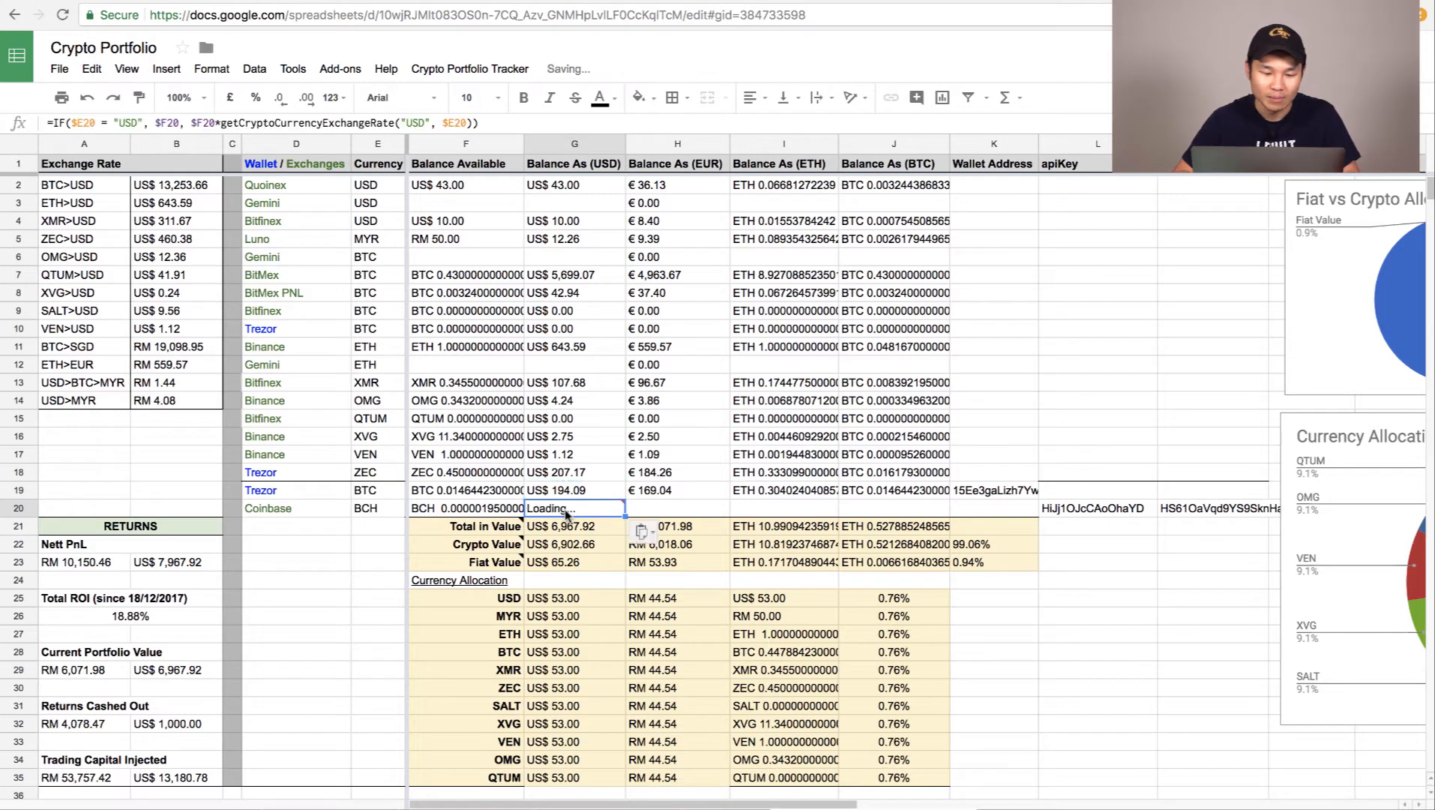
double_click(591, 508)
Fill the EUR, ETH and BTC formulas from H19, I19 and J19 down into row 20.
click(651, 495)
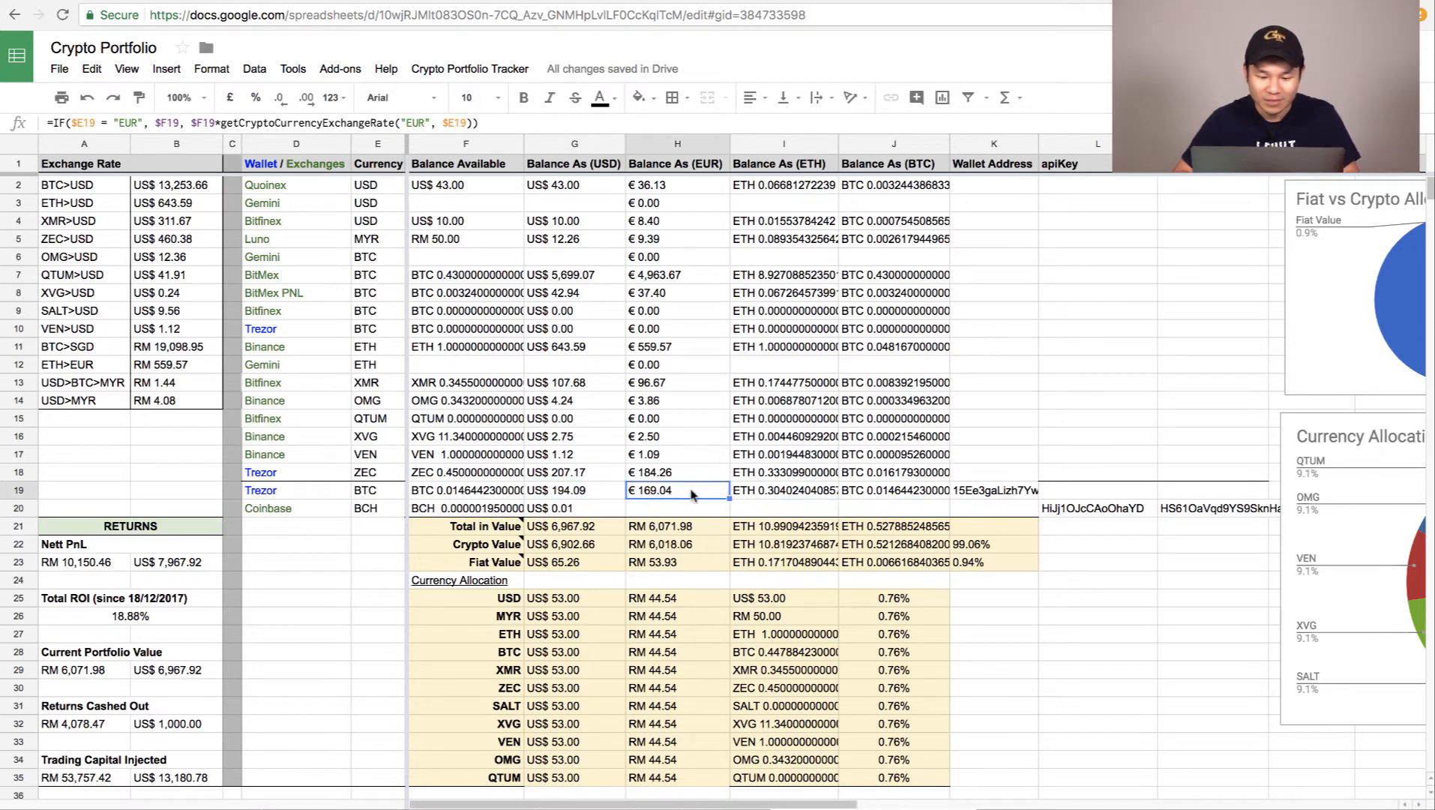
drag(729, 496, 727, 510)
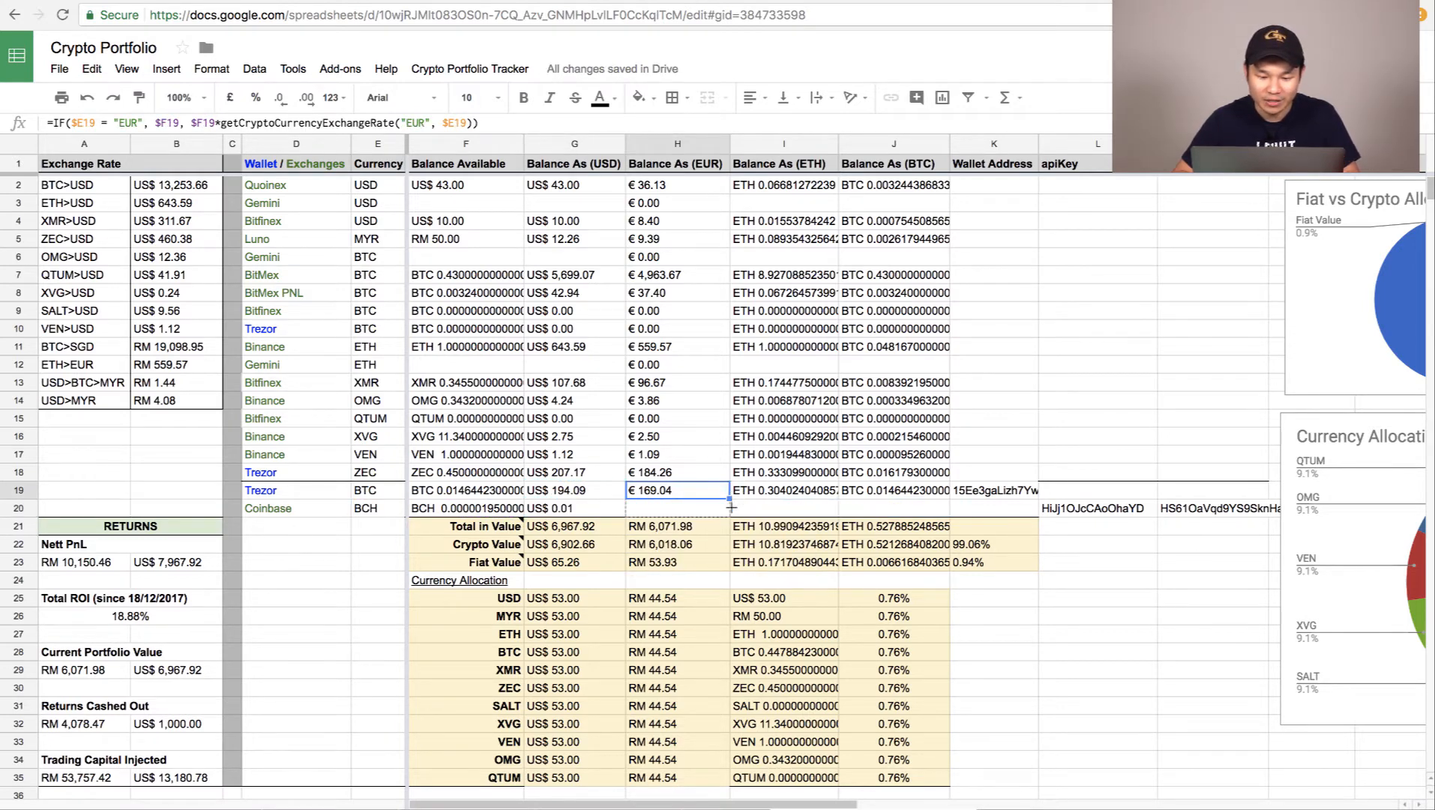
click(809, 492)
drag(839, 497, 839, 512)
click(915, 492)
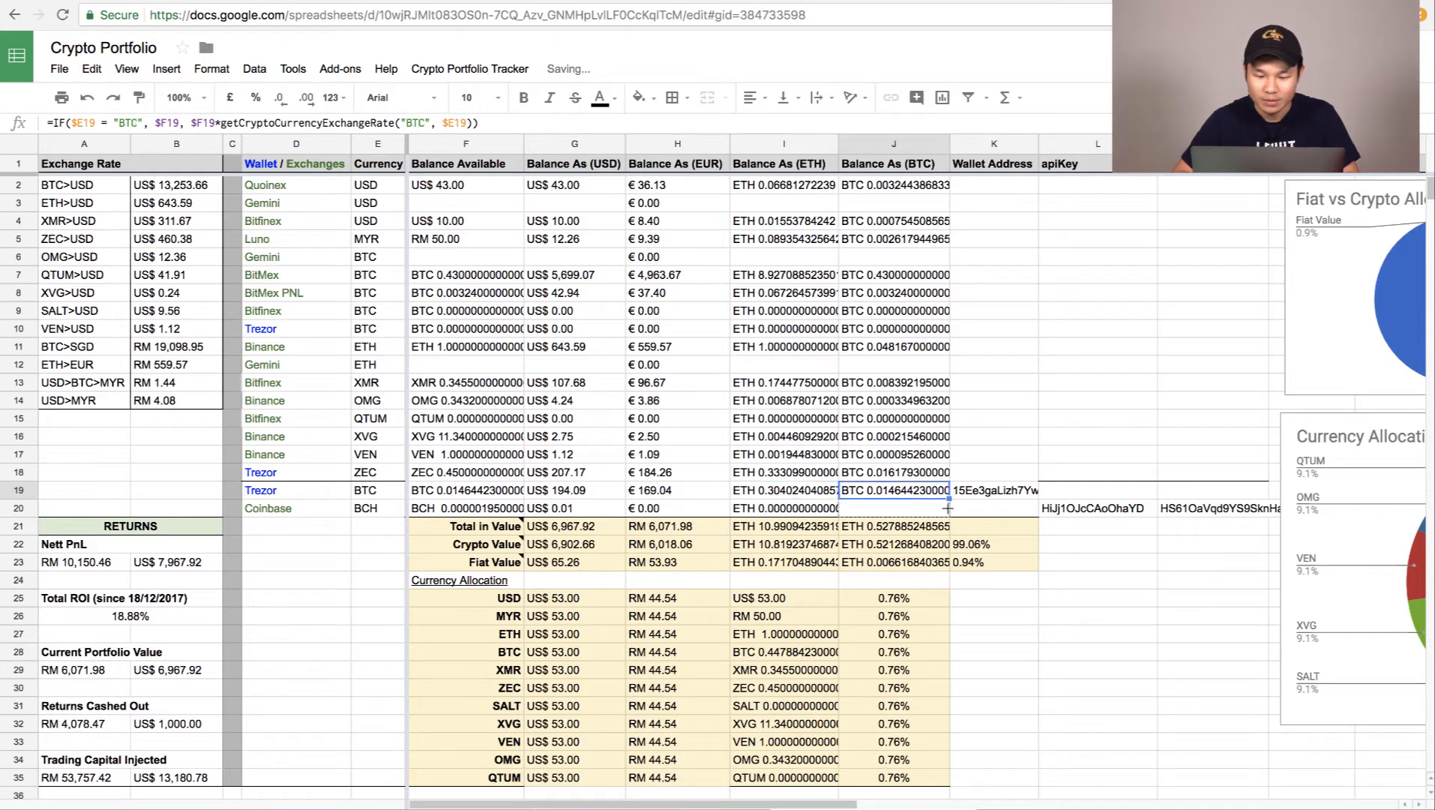
drag(949, 499, 950, 513)
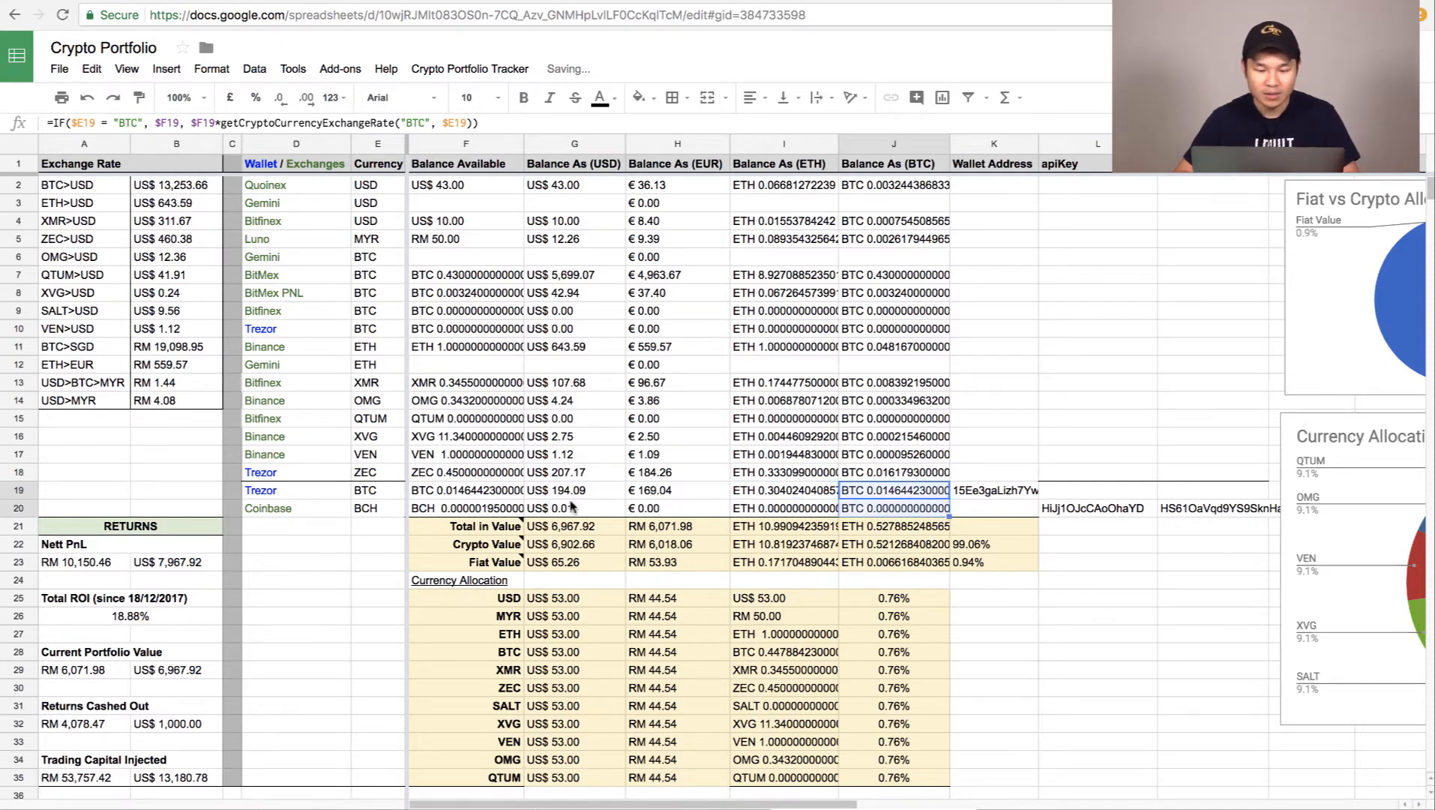
Rewrite G20 as =F20*getCryptoCurrencyExchangeRate("USD","BCH").
click(573, 509)
double_click(573, 509)
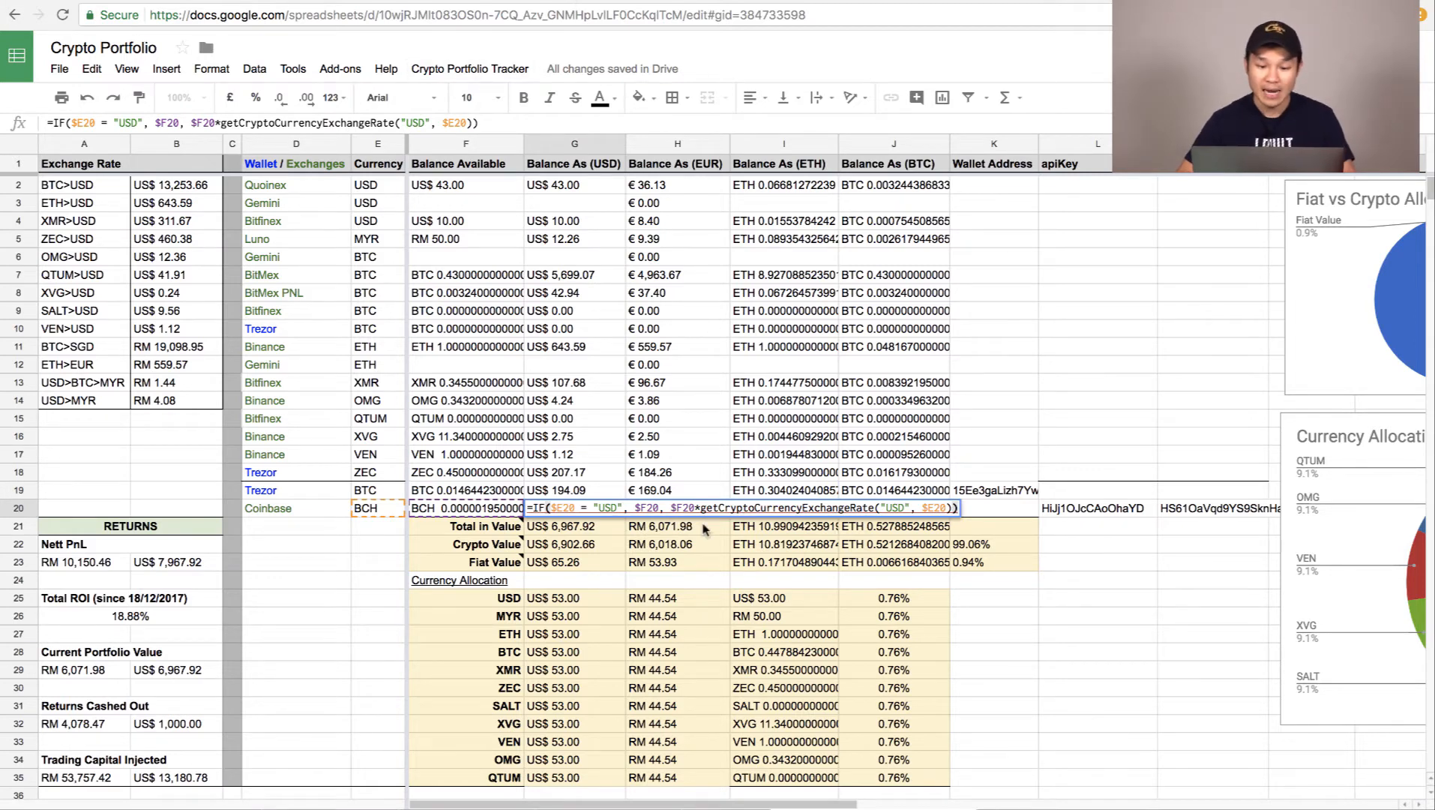
key(ctrl+a)
text(=)
key(Left)
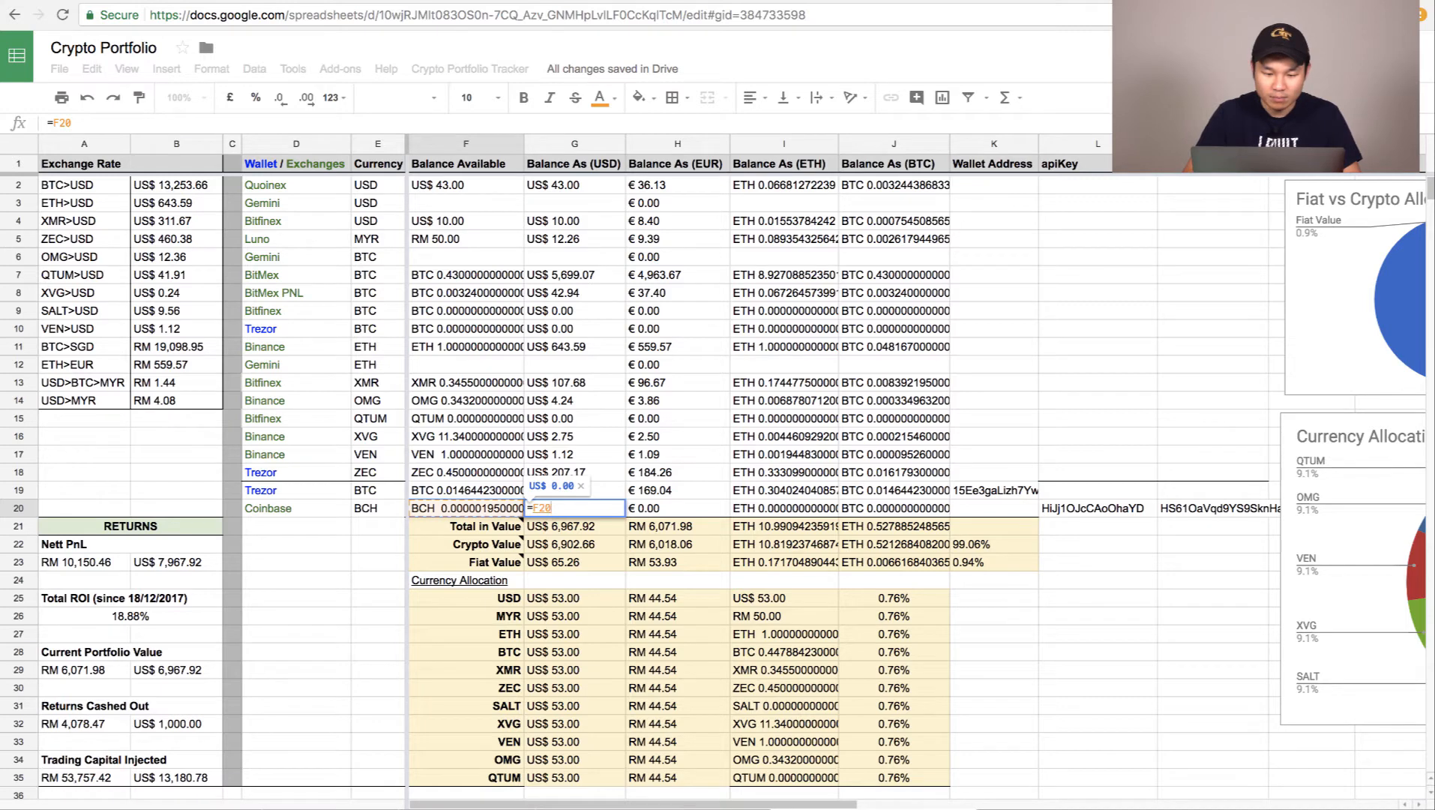
text(*)
key(ctrl+v)
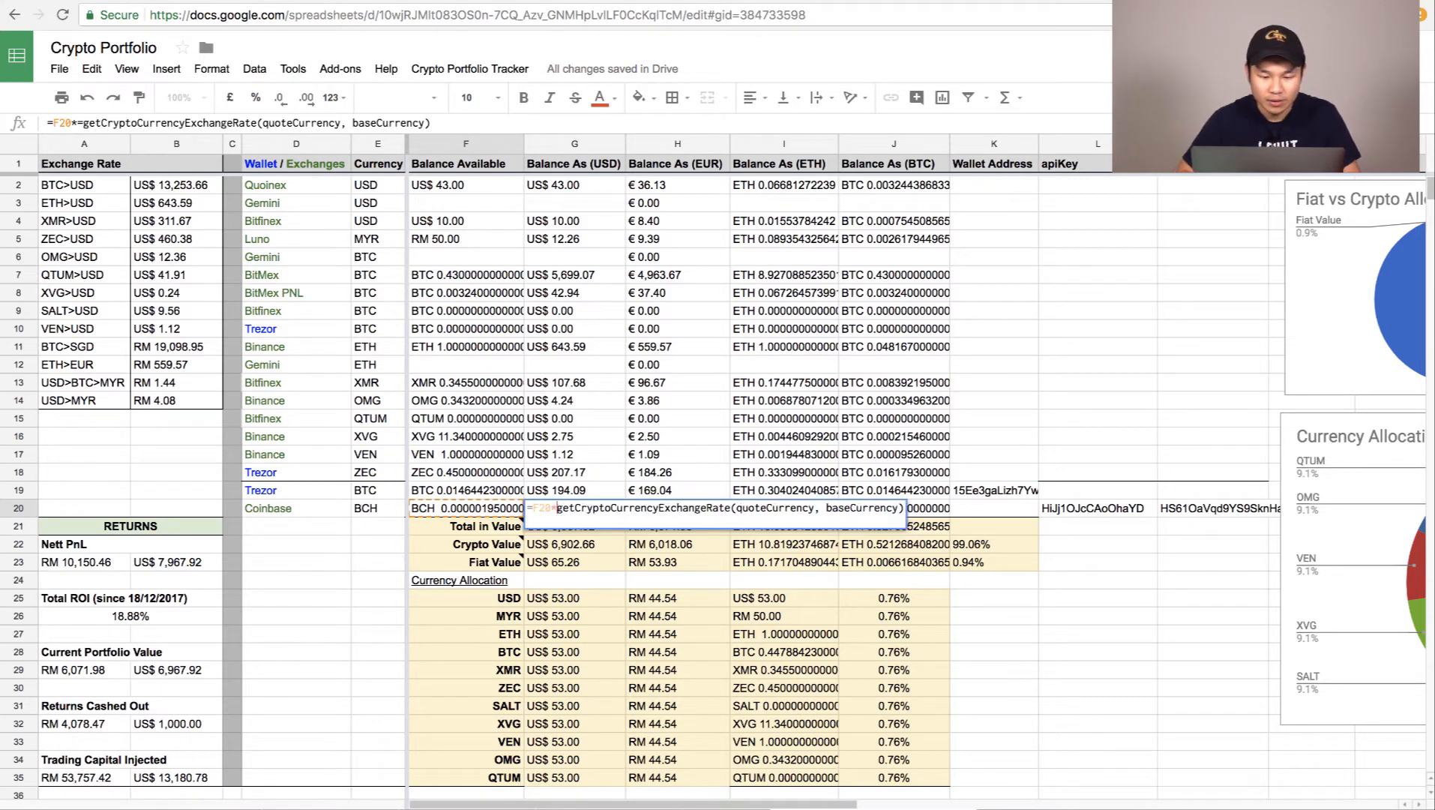
double_click(788, 509)
key(BackSpace)
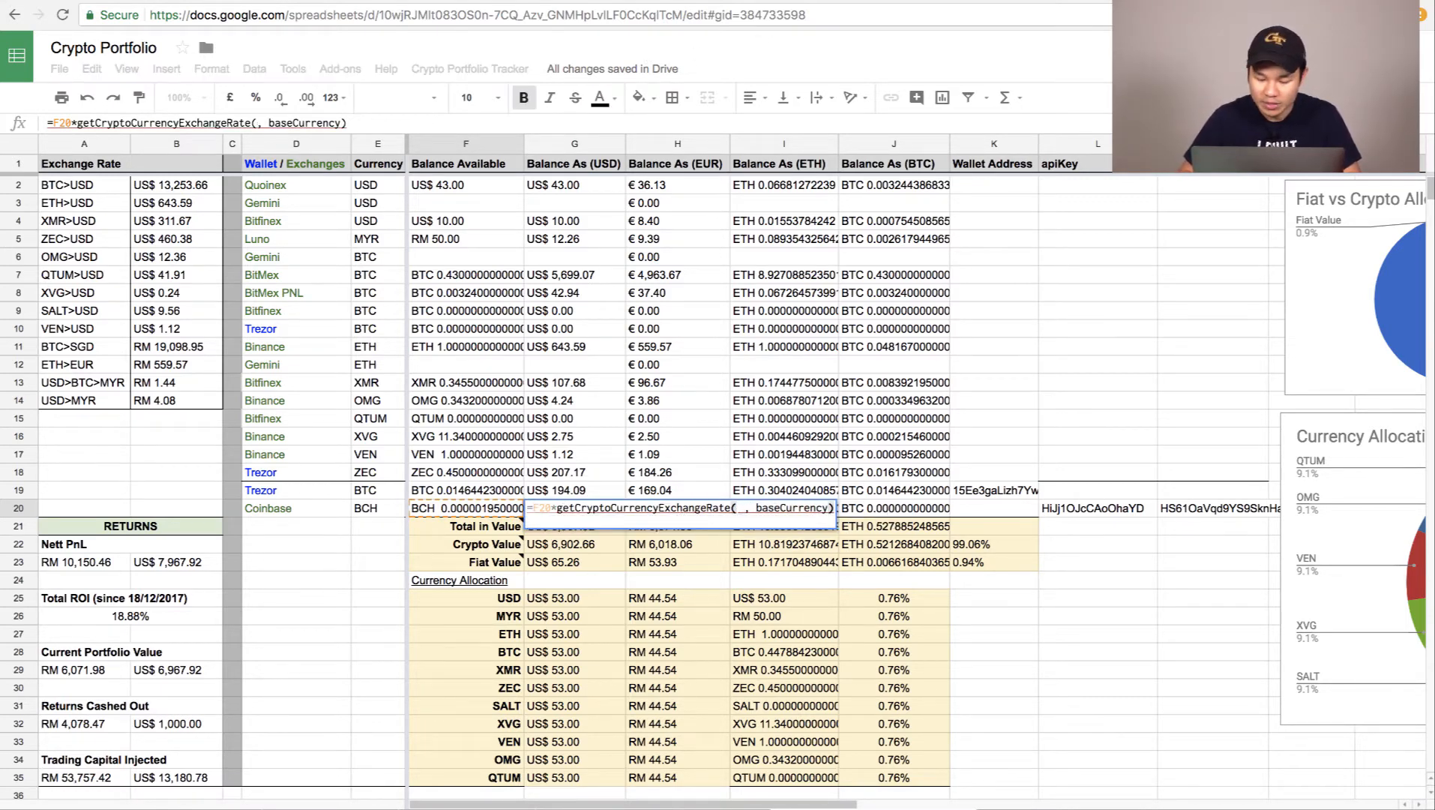
text("USD)
text(")
double_click(809, 508)
text(")
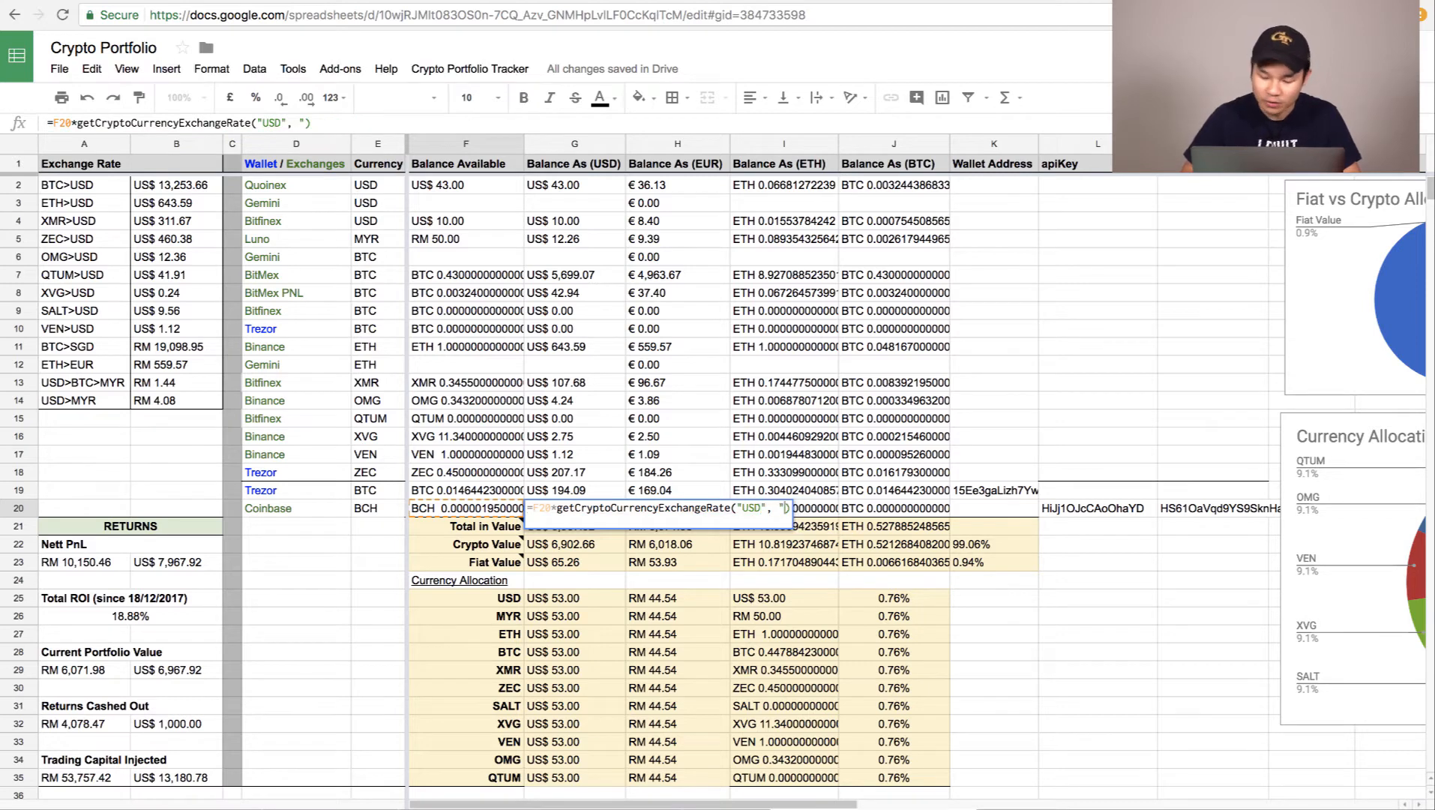
text(BCH")
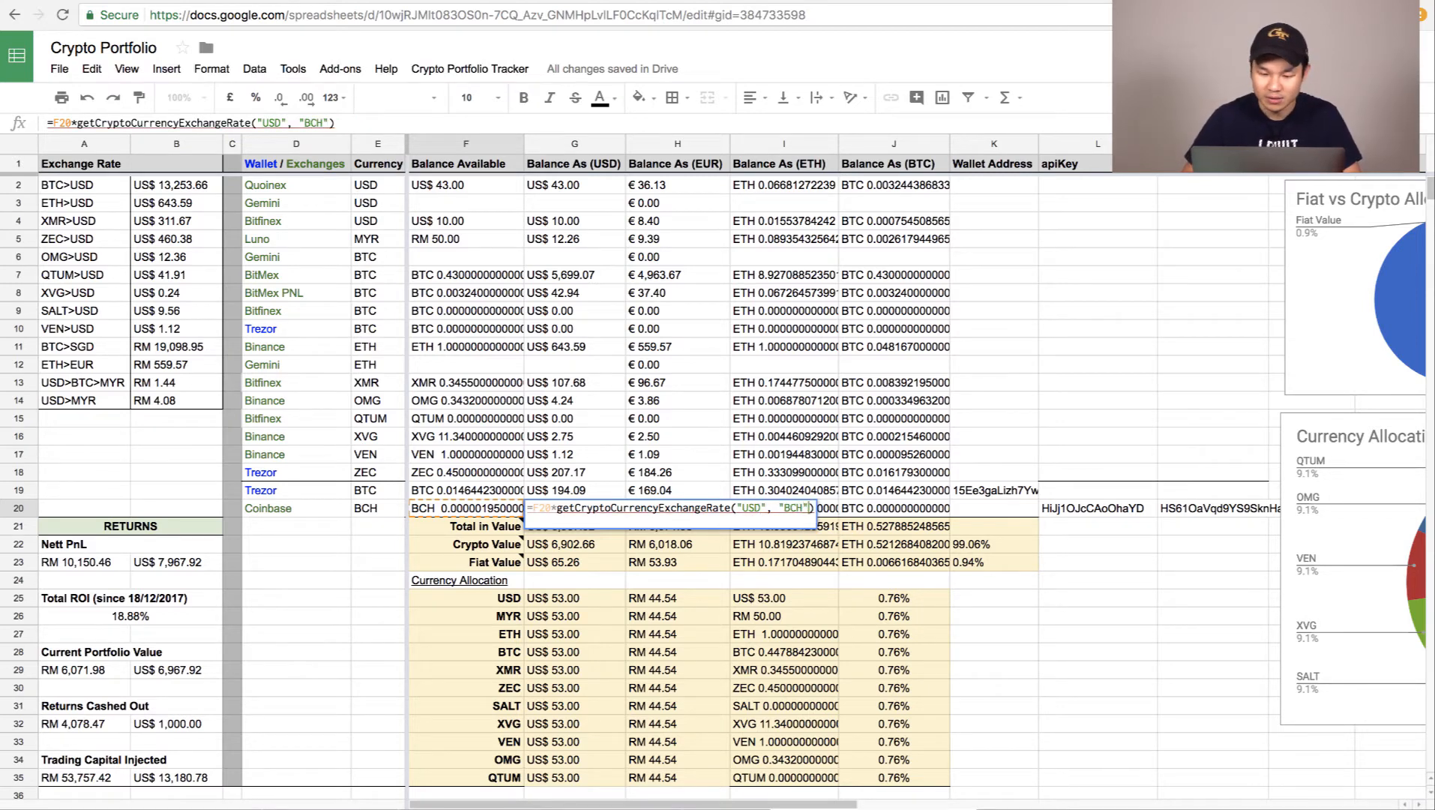
key(Return)
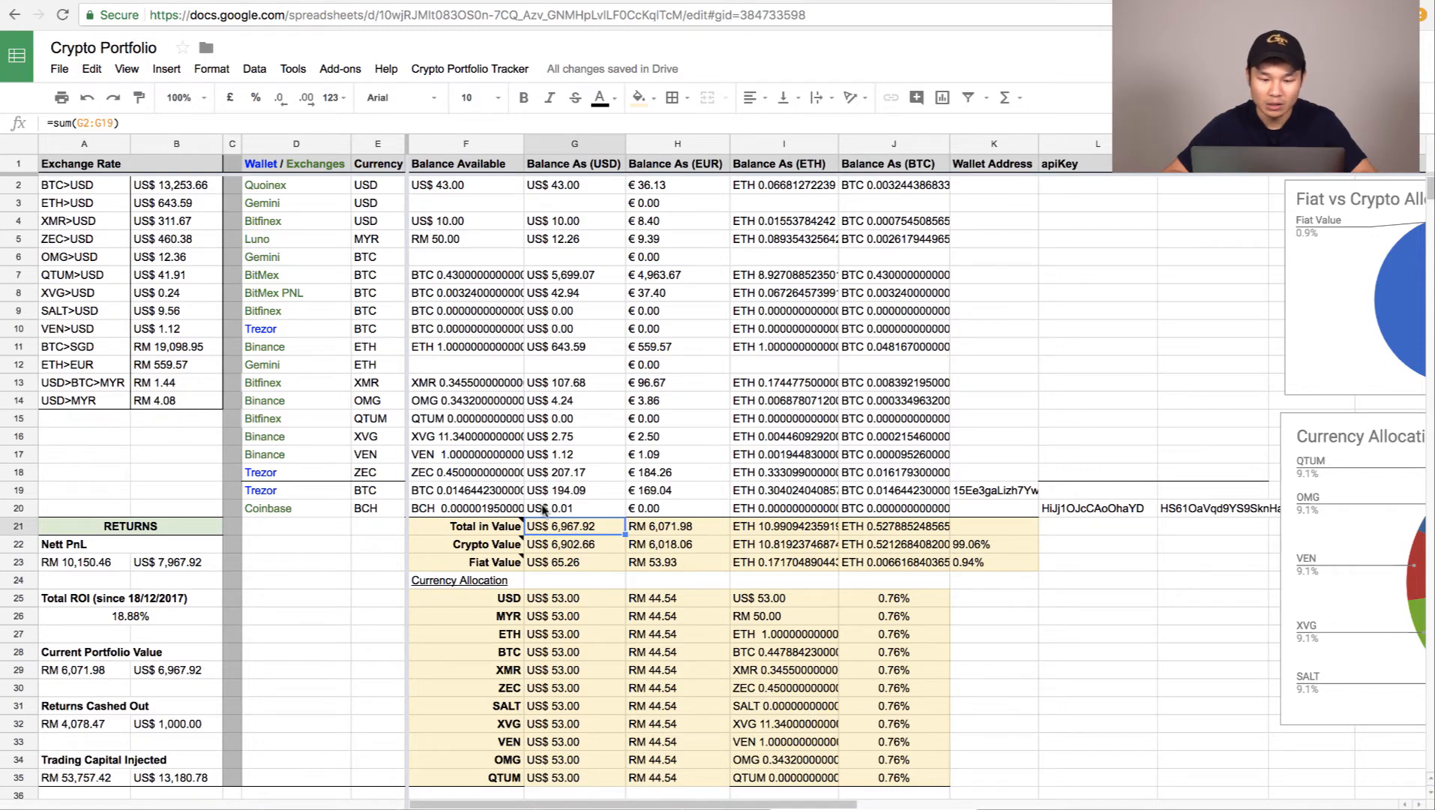
Edit the USD total's SUM range and enter =sum(H2:H19) as the EUR total.
click(544, 510)
double_click(567, 528)
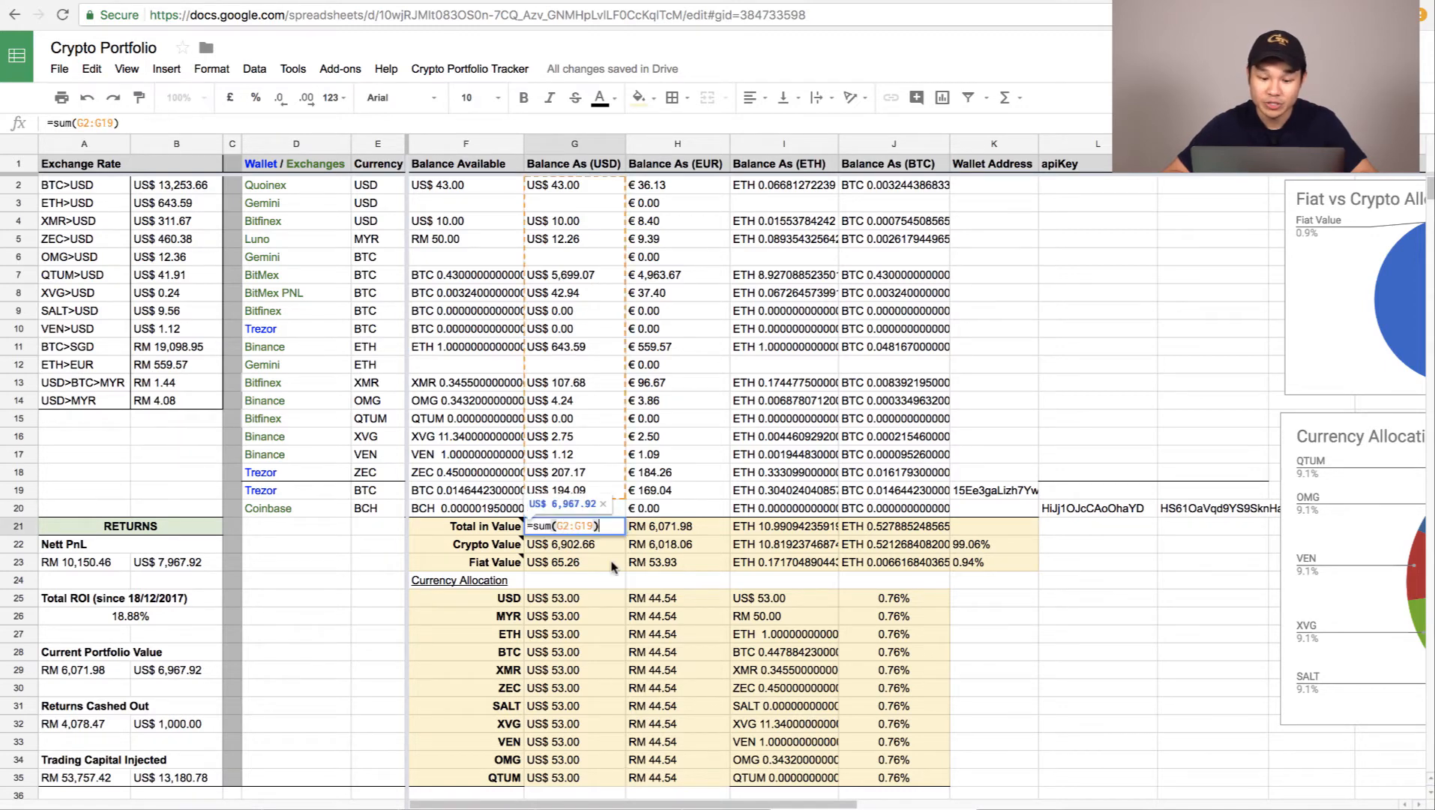
click(679, 509)
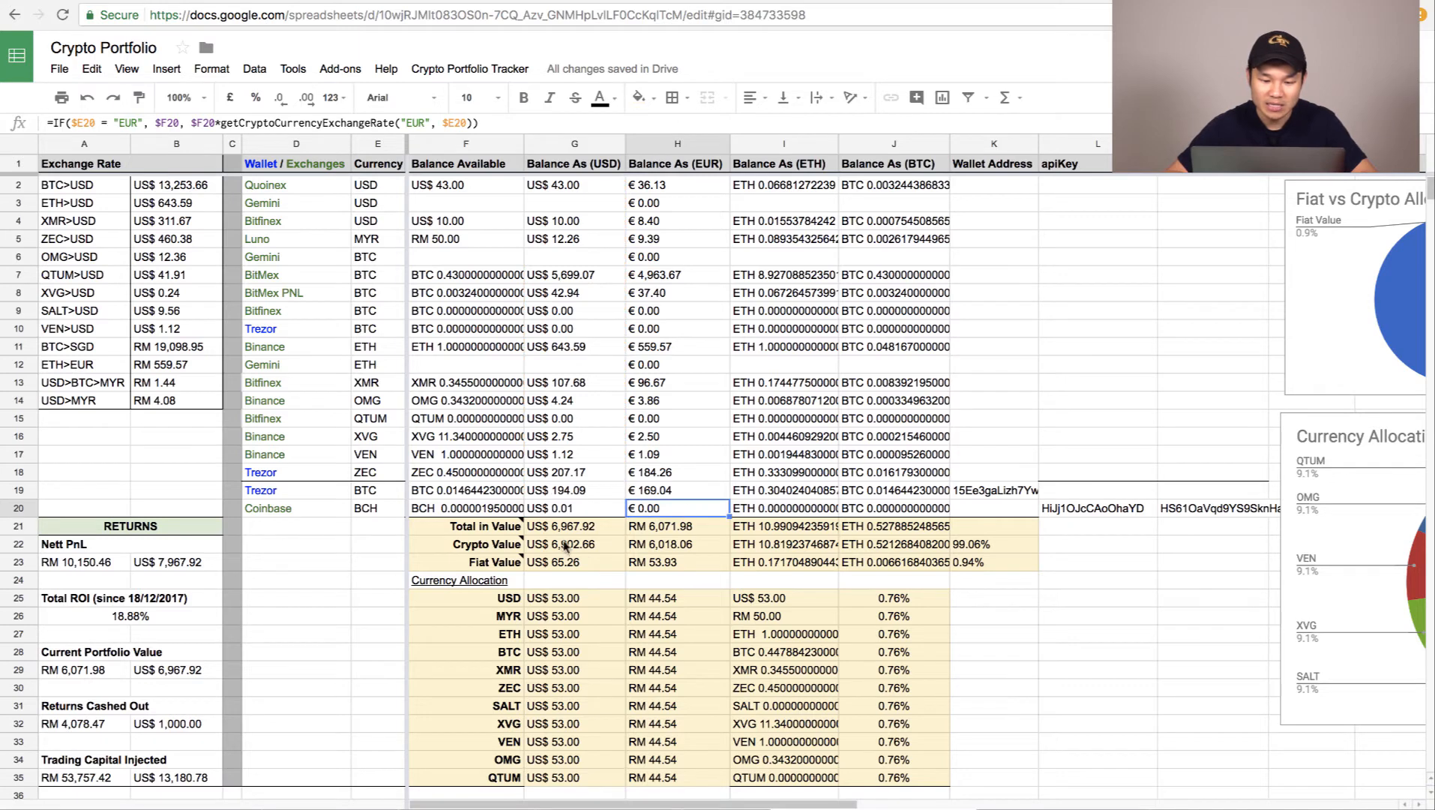
double_click(559, 526)
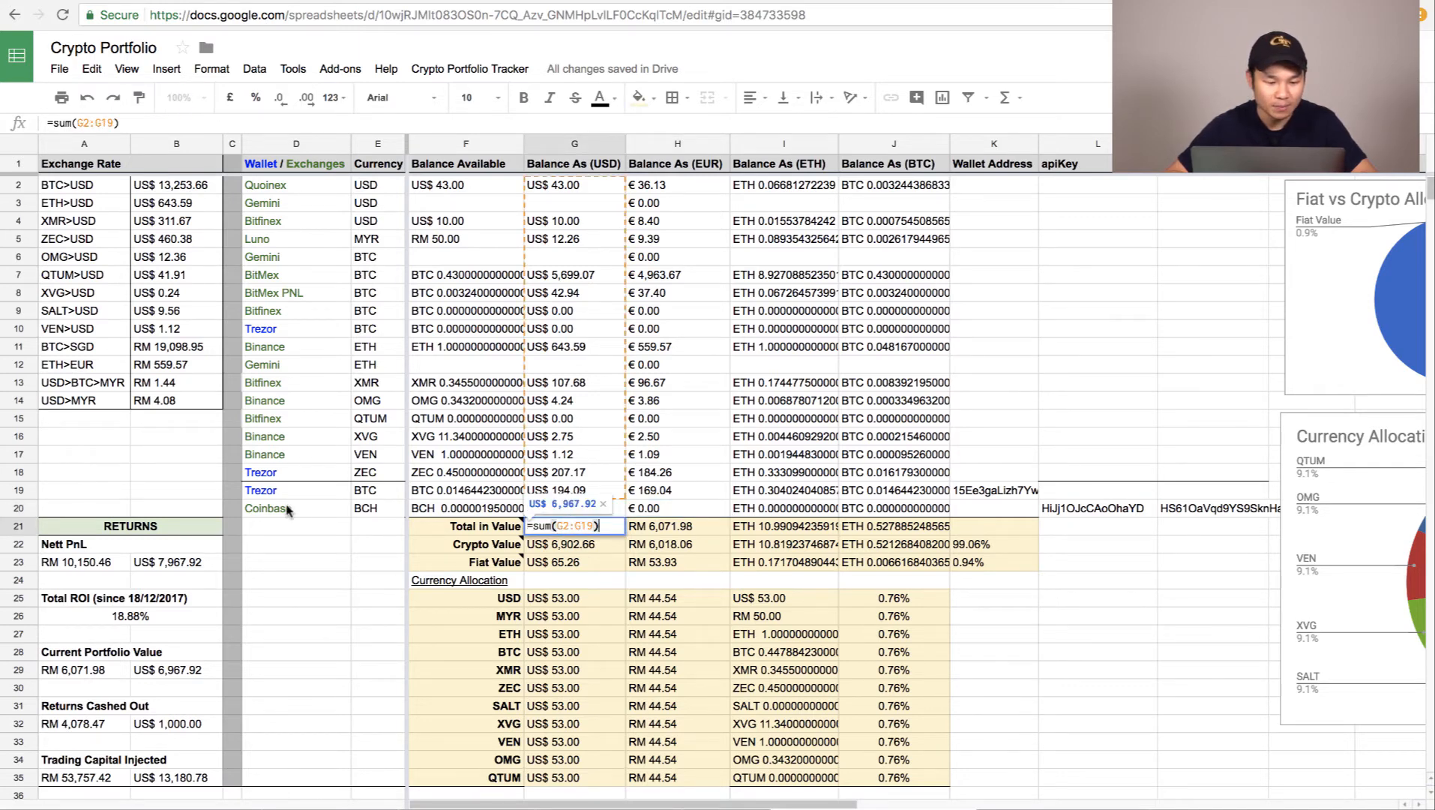
click(599, 526)
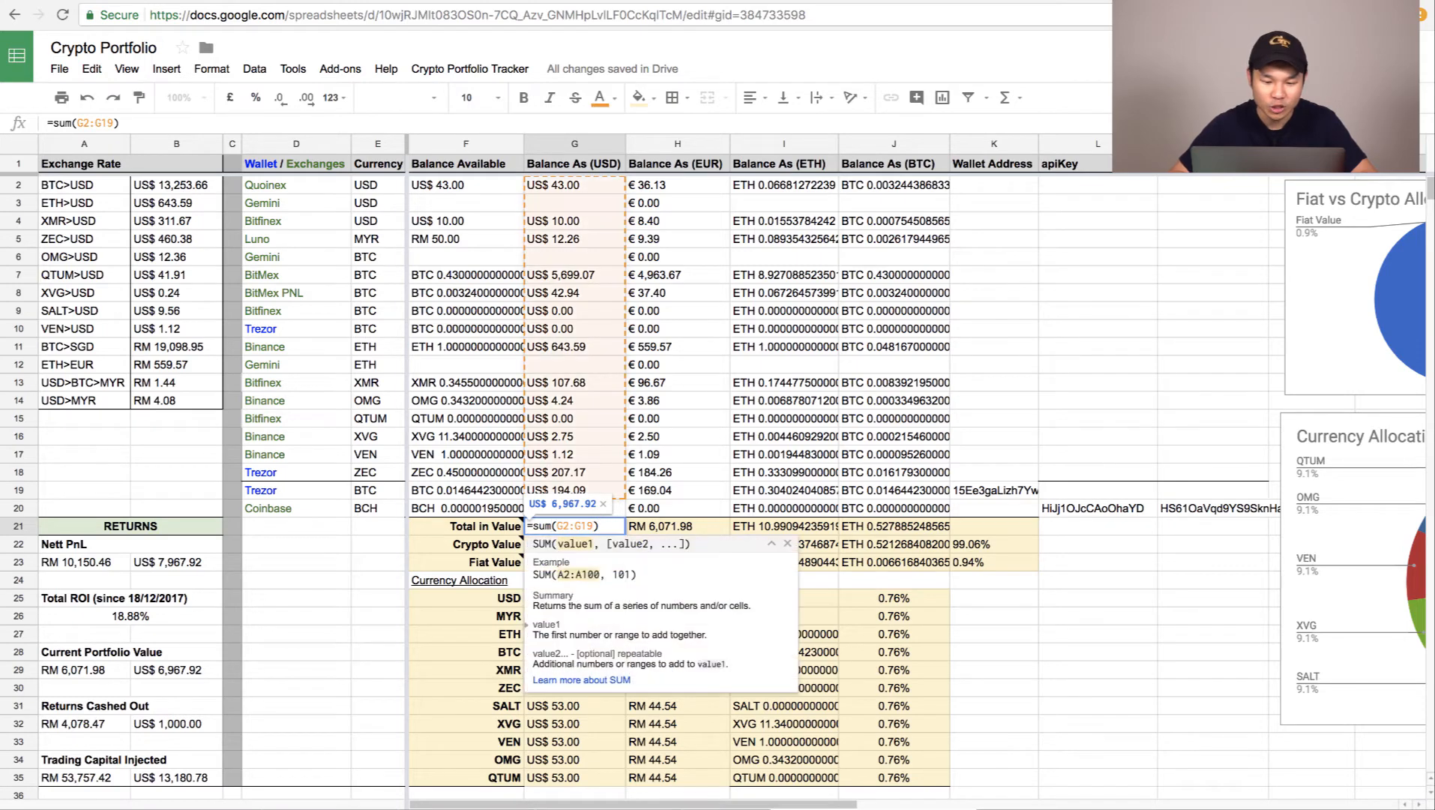
key(BackSpace)
key(BackSpace)
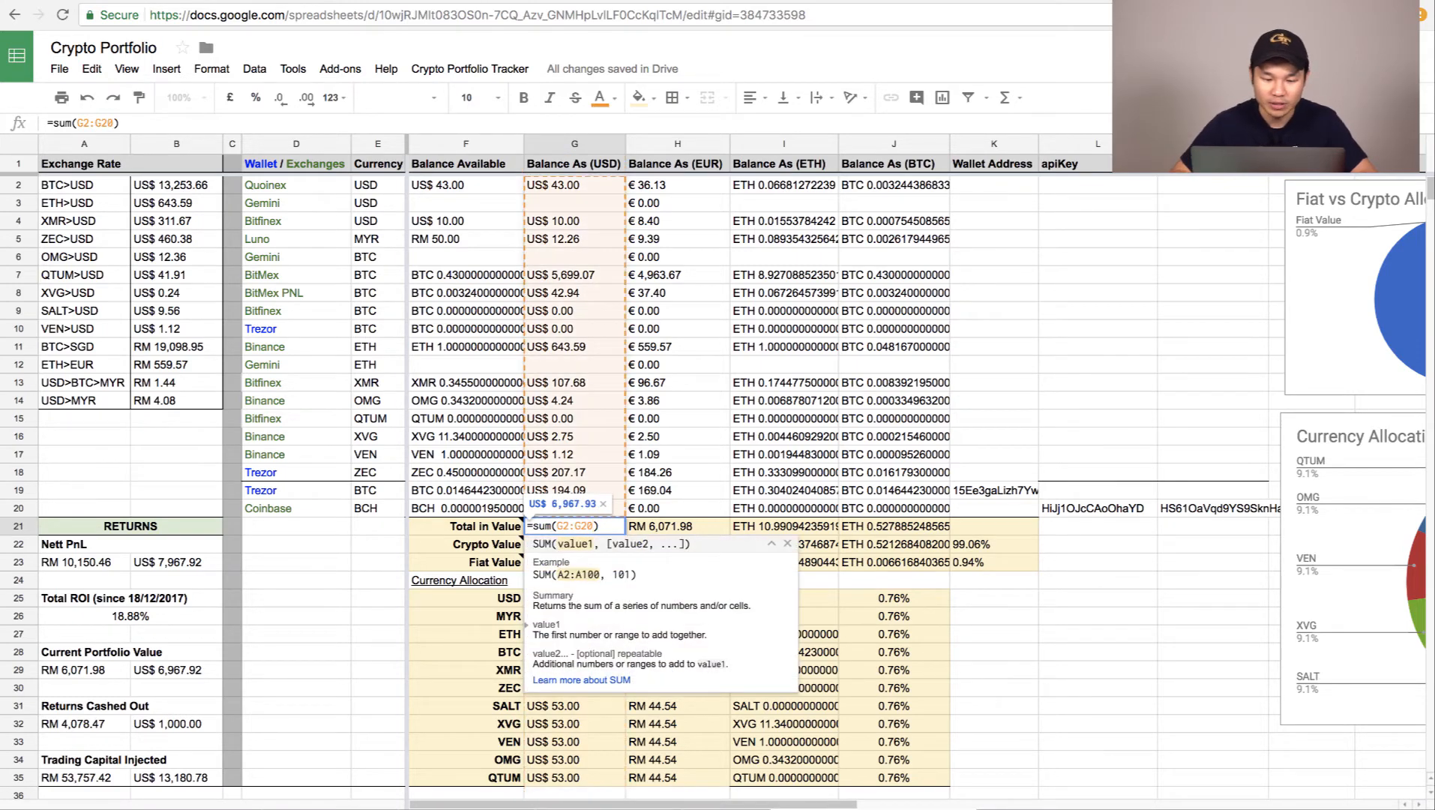
key(Tab)
text(=sum(H2:H19)
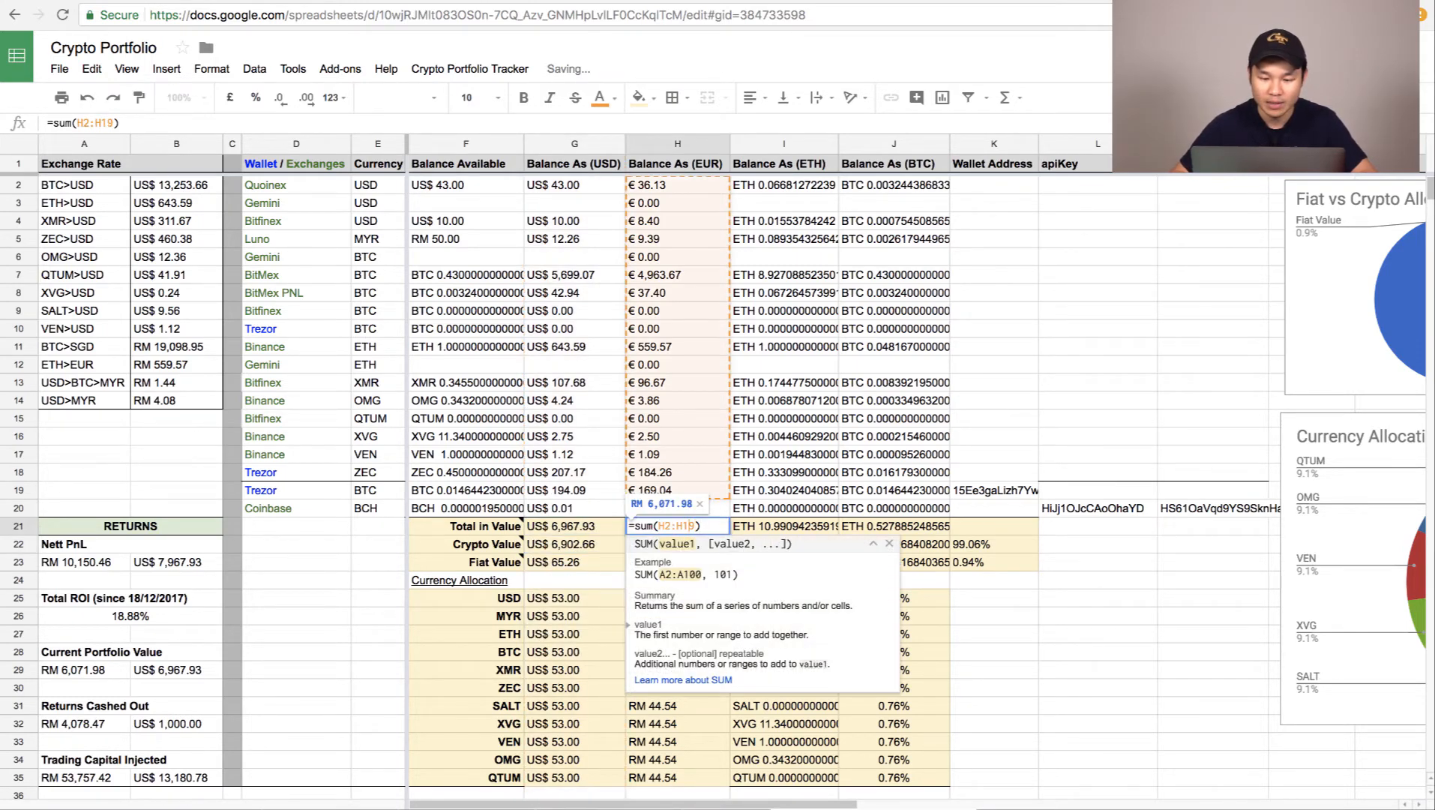
text())
key(Return)
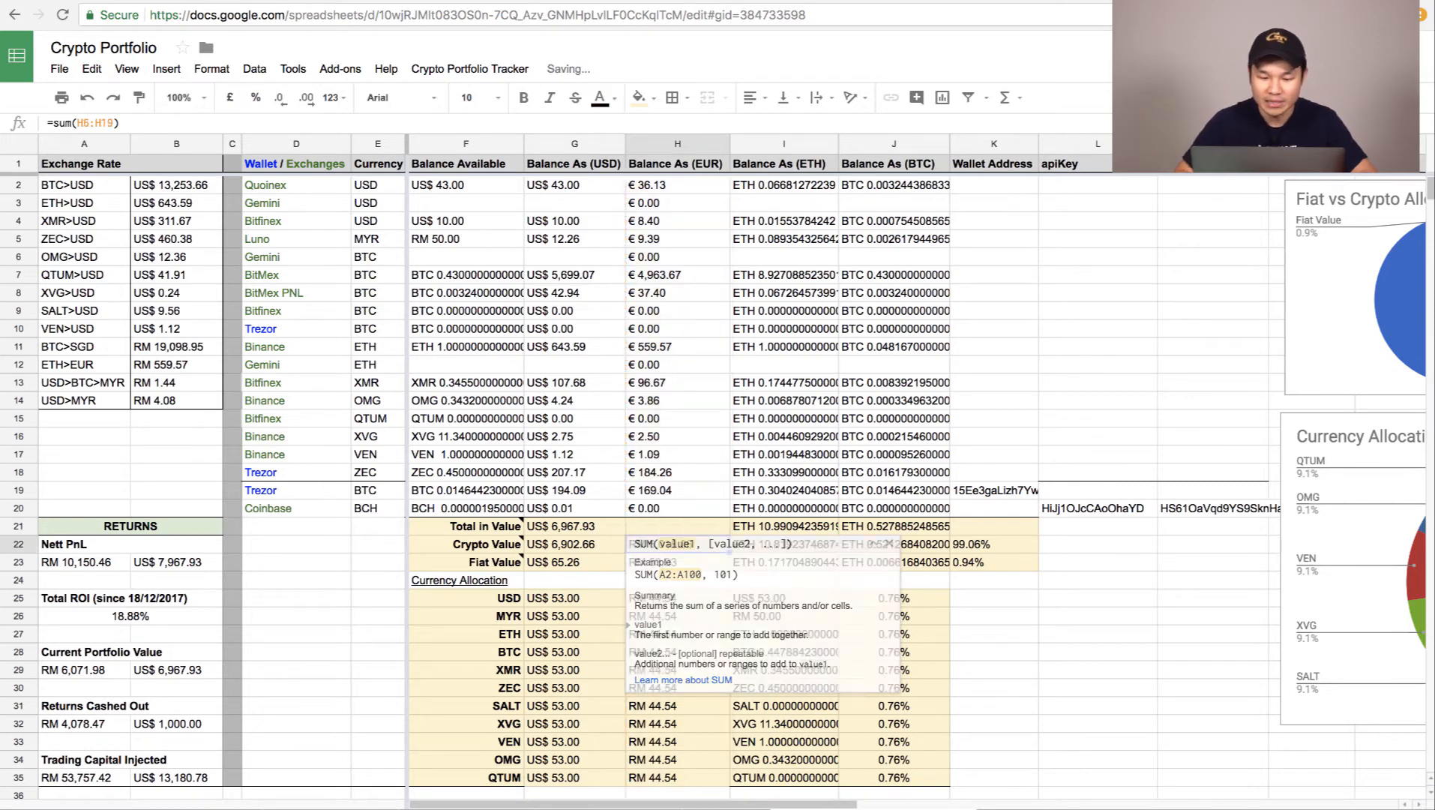
Review the ETH and BTC total formulas, leaving them unchanged.
key(Up)
key(Right)
key(Return)
key(Tab)
key(Return)
key(Return)
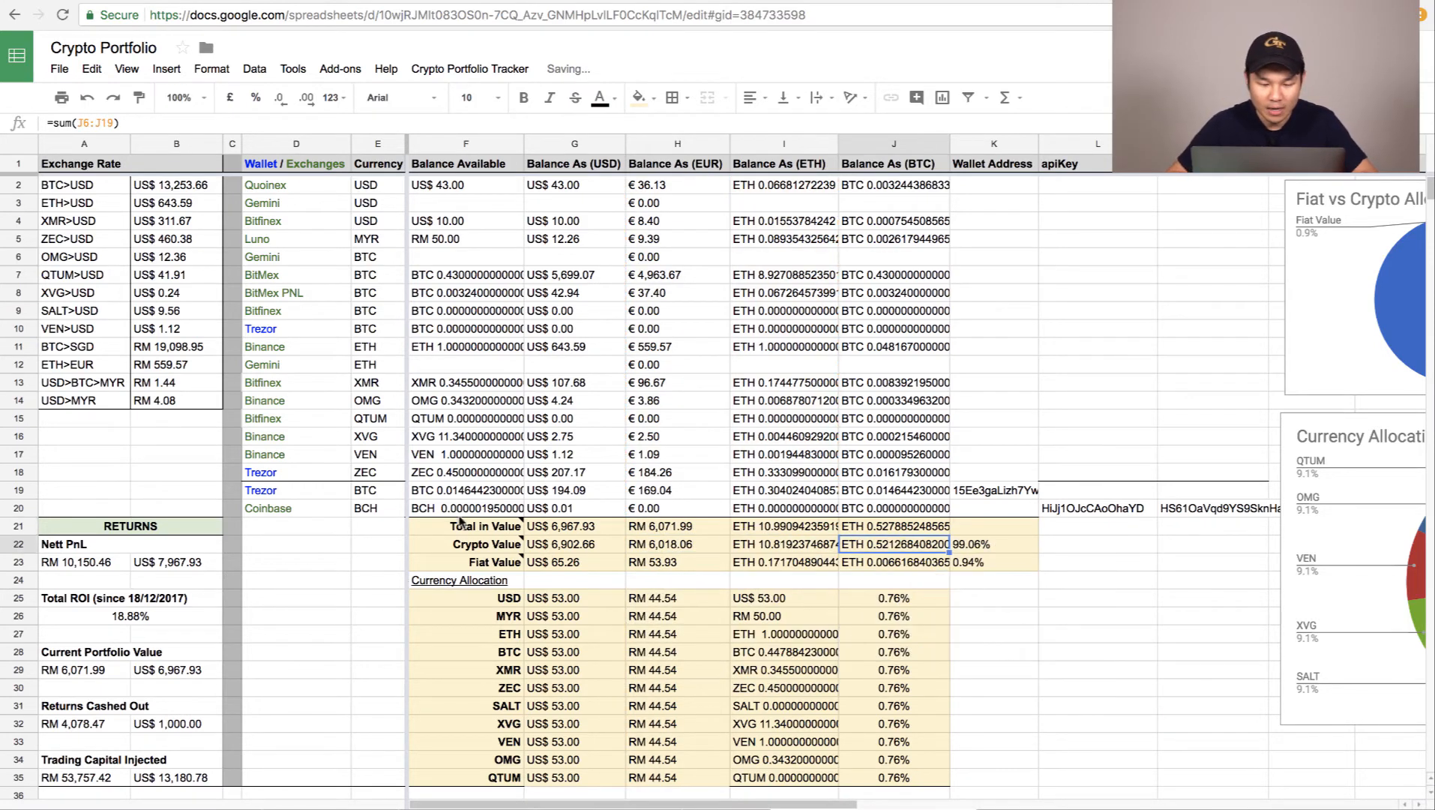
Check the USD, EUR, ETH and BTC Crypto Value totals now include the Coinbase row.
click(350, 511)
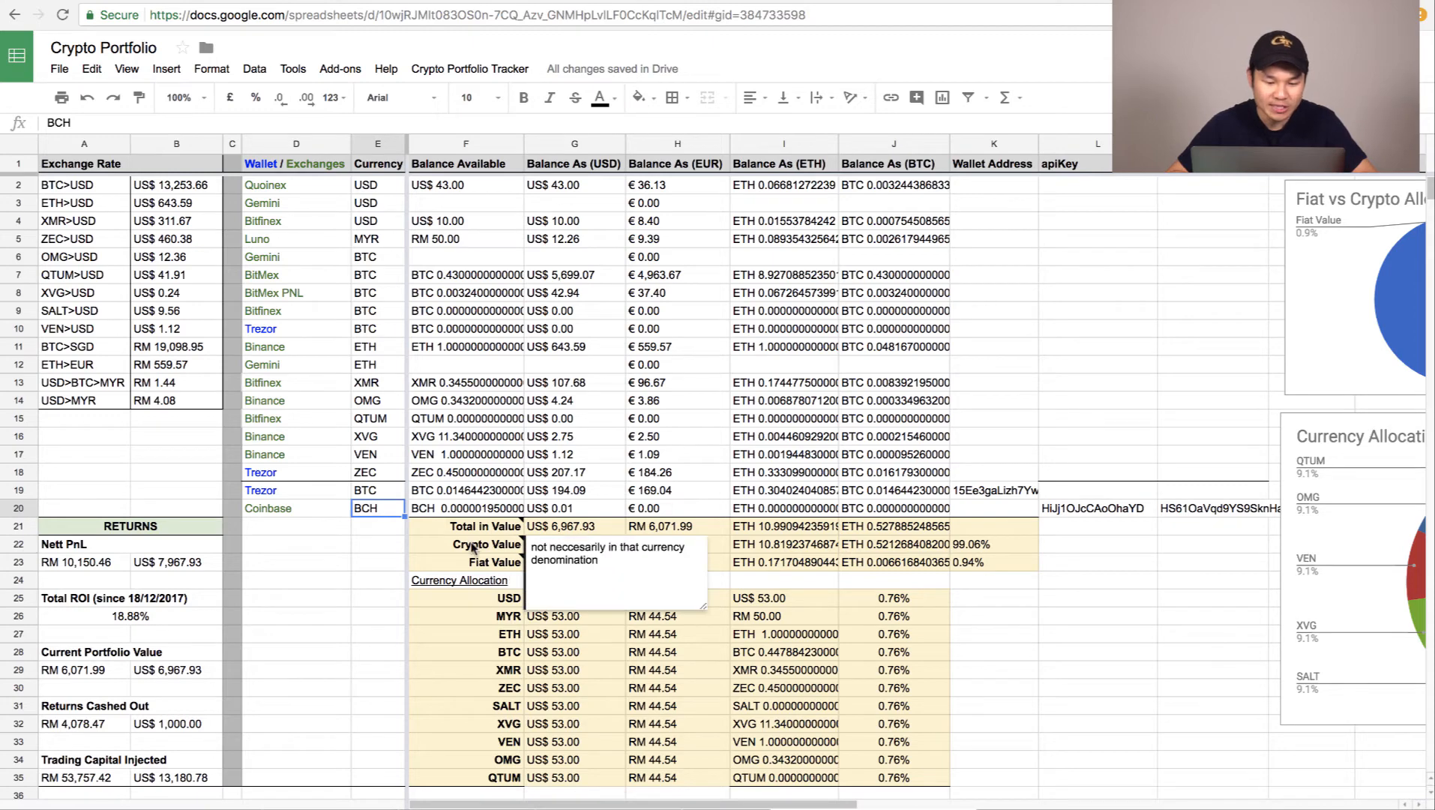
click(472, 548)
click(479, 568)
click(555, 545)
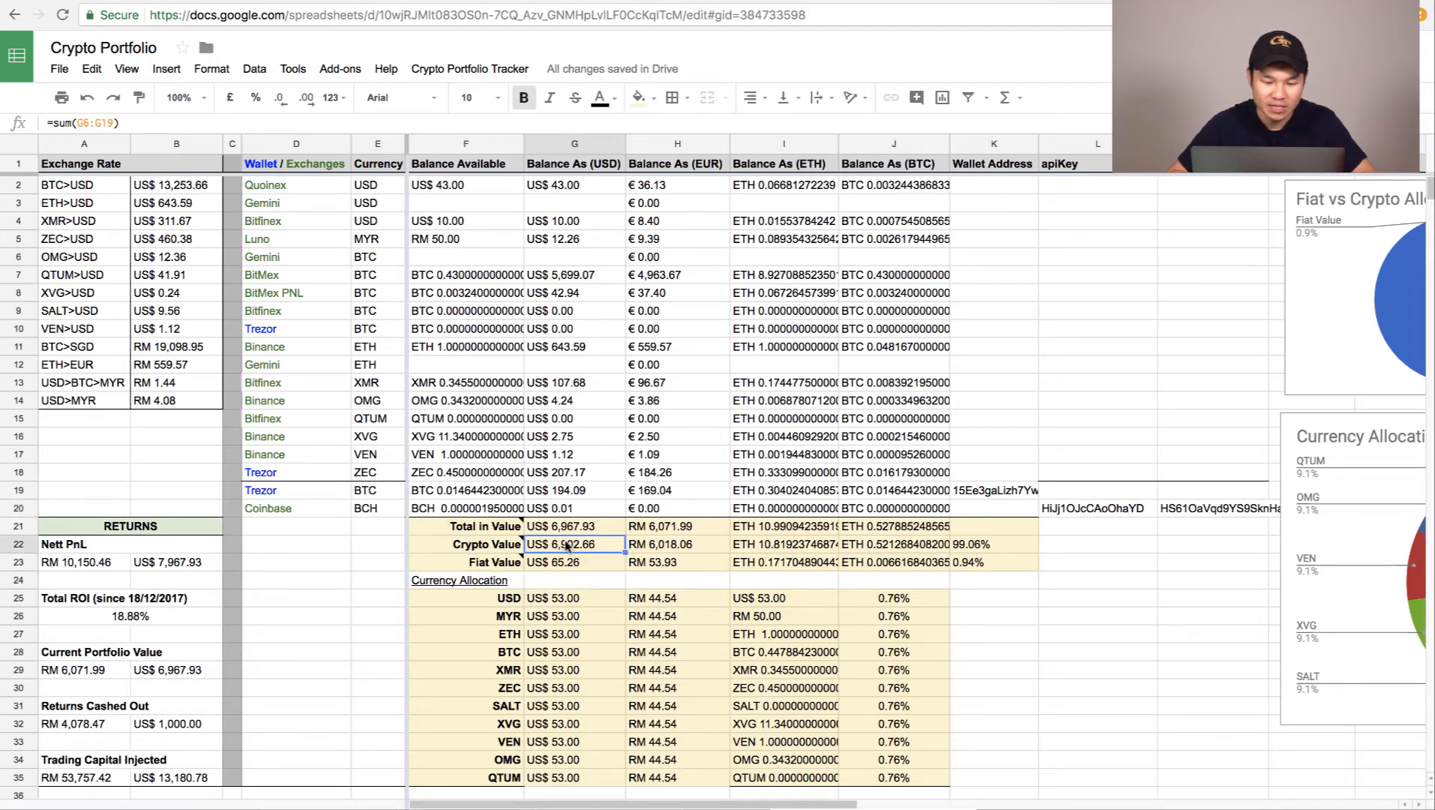
key(Return)
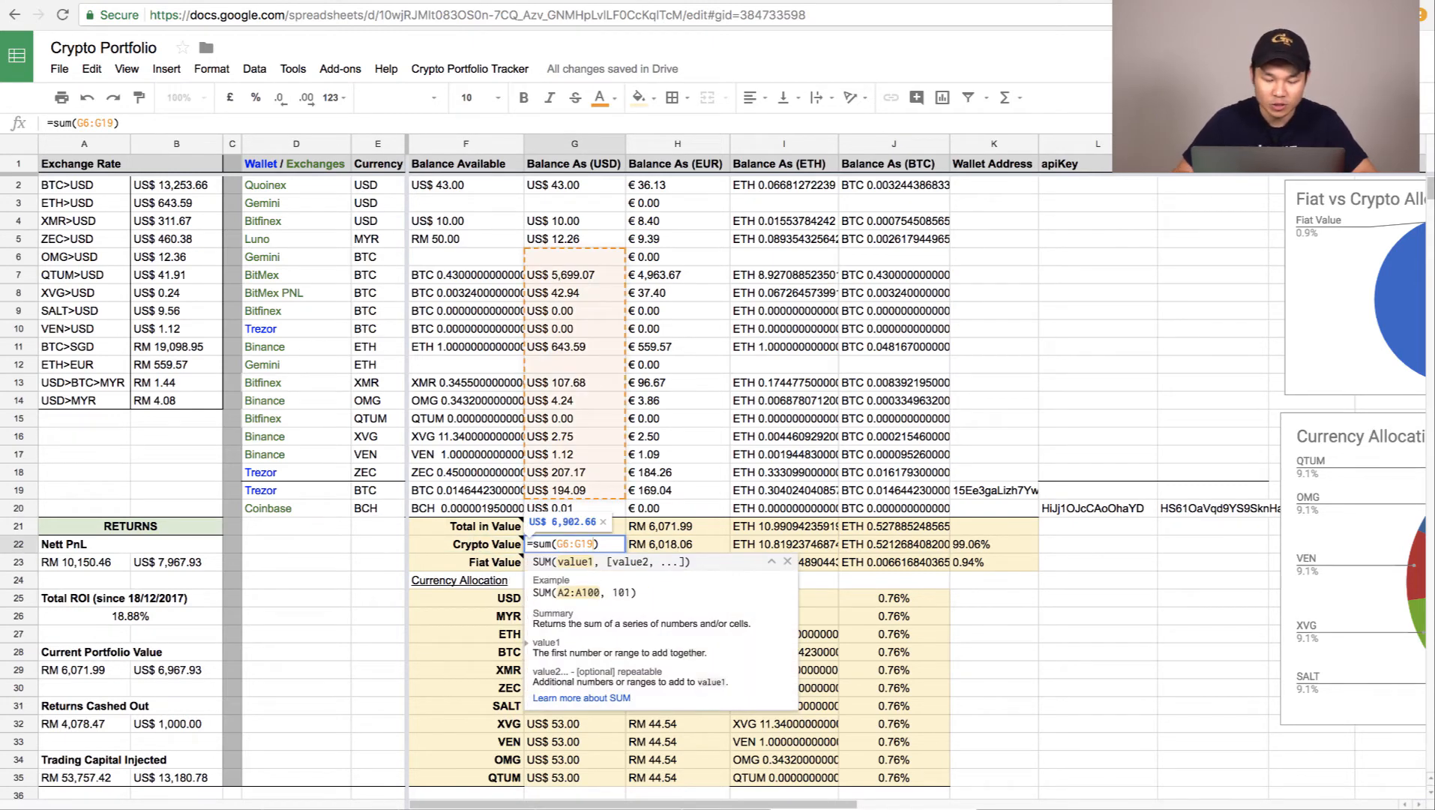
key(Escape)
key(Right)
key(Return)
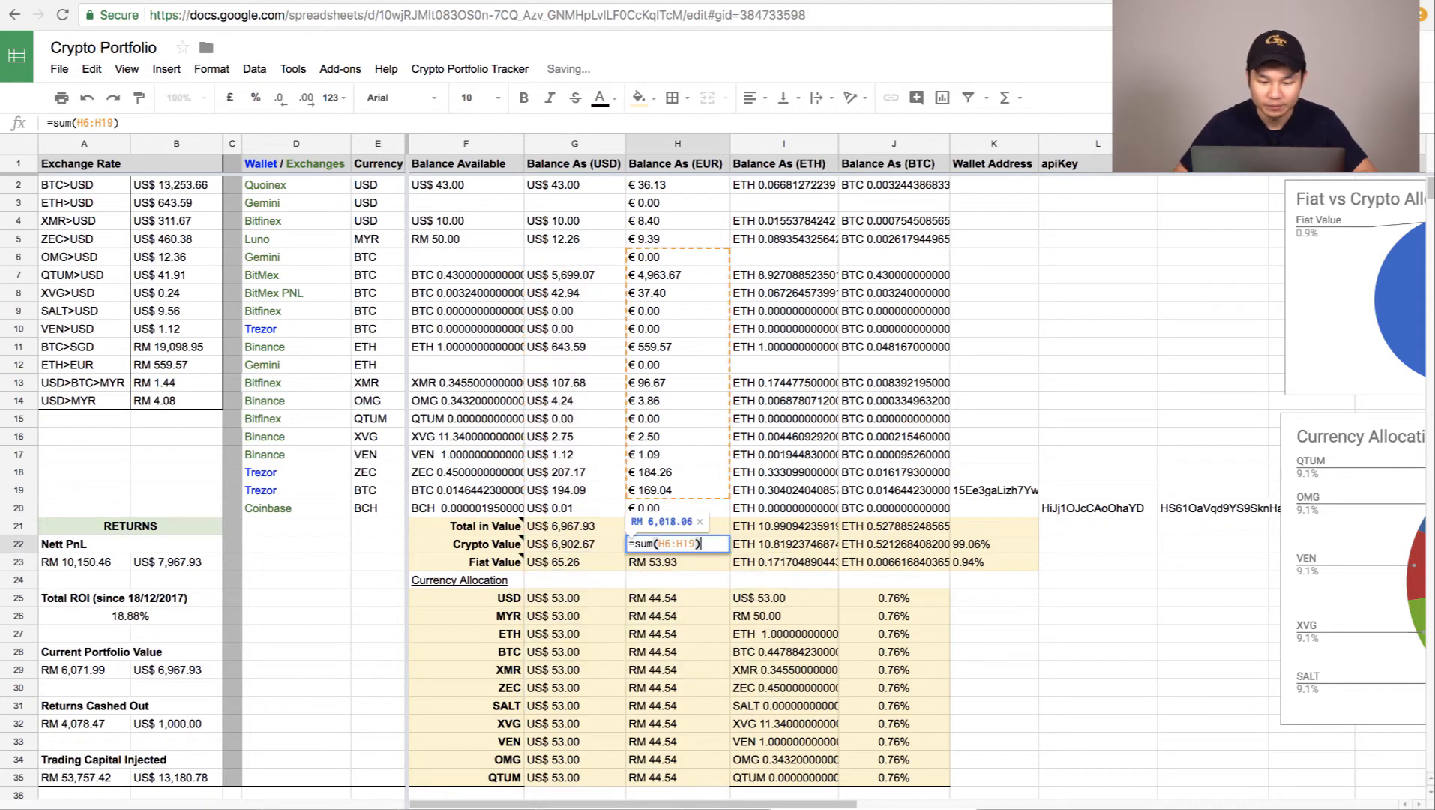
key(Escape)
key(Right)
key(Return)
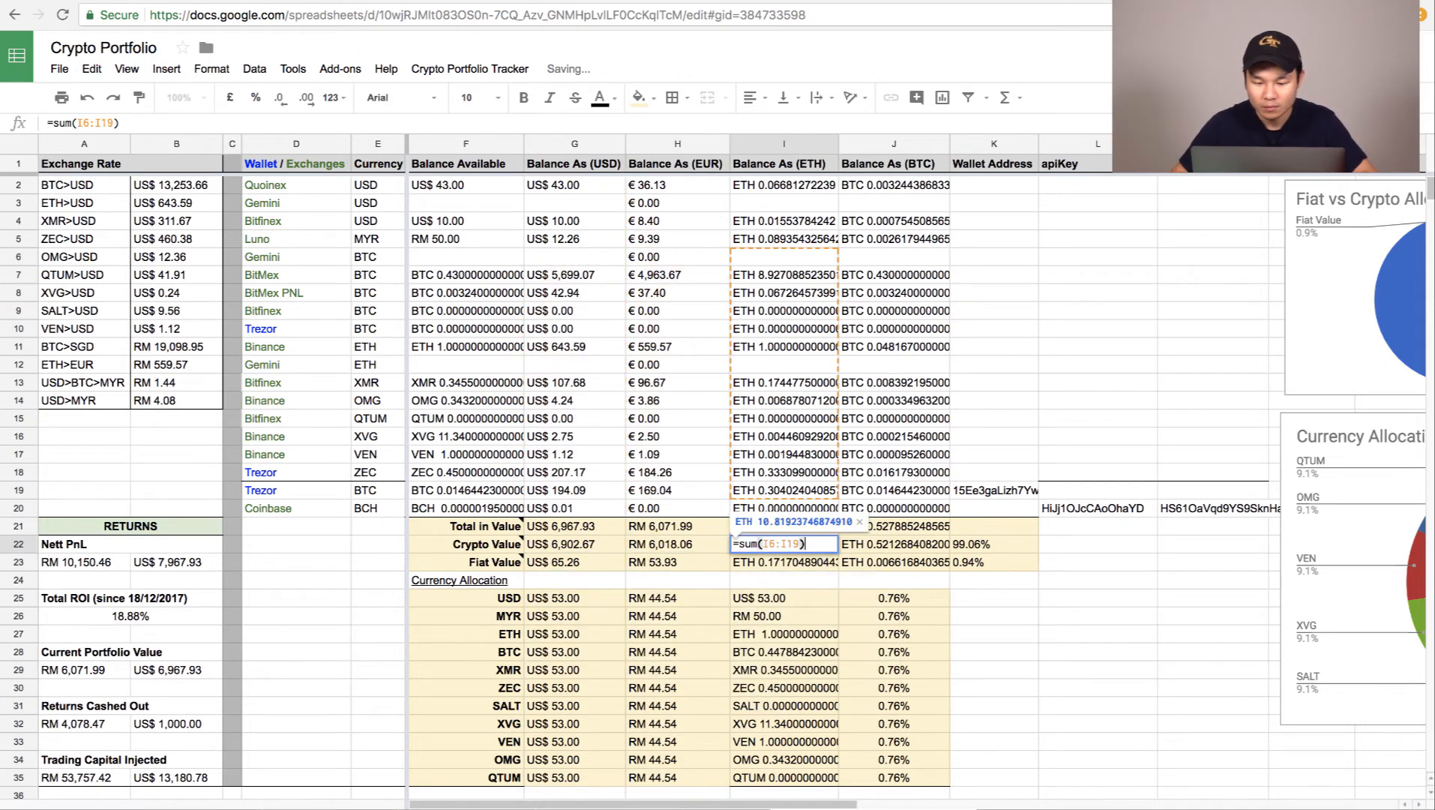
key(Escape)
key(Right)
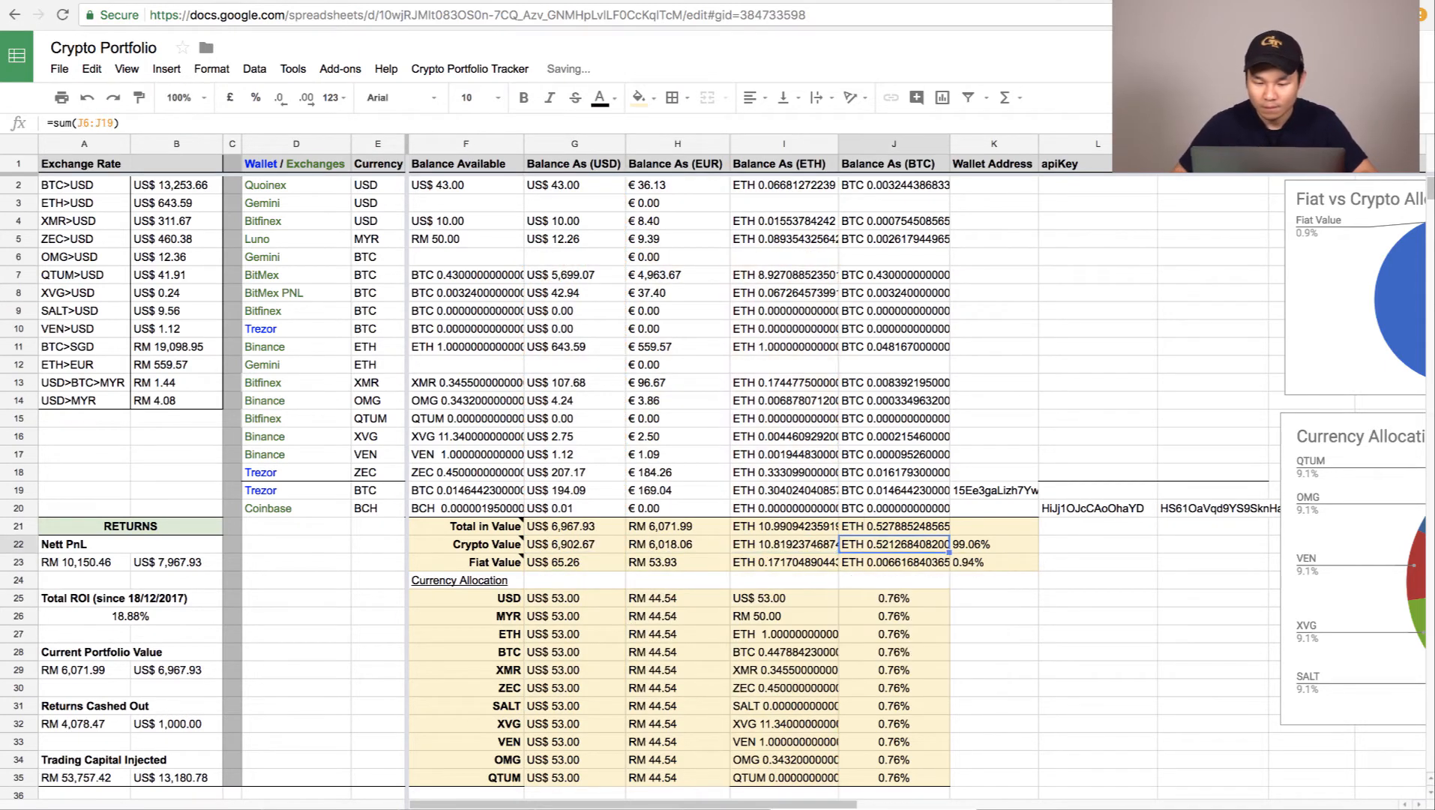
key(Return)
key(Return)
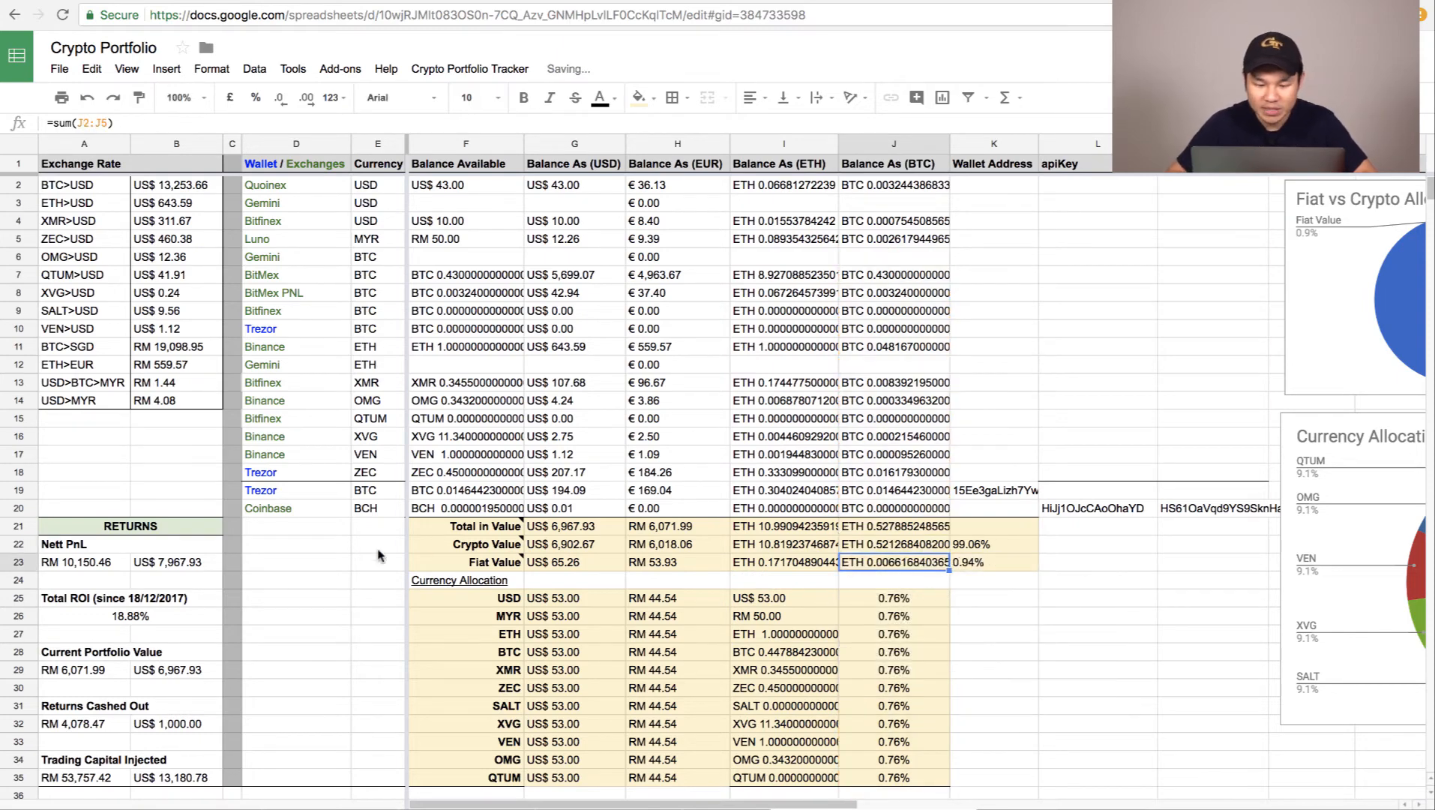
Start adding the Coinbase USD balance G20 to the USD Fiat Value formula.
click(549, 559)
double_click(559, 565)
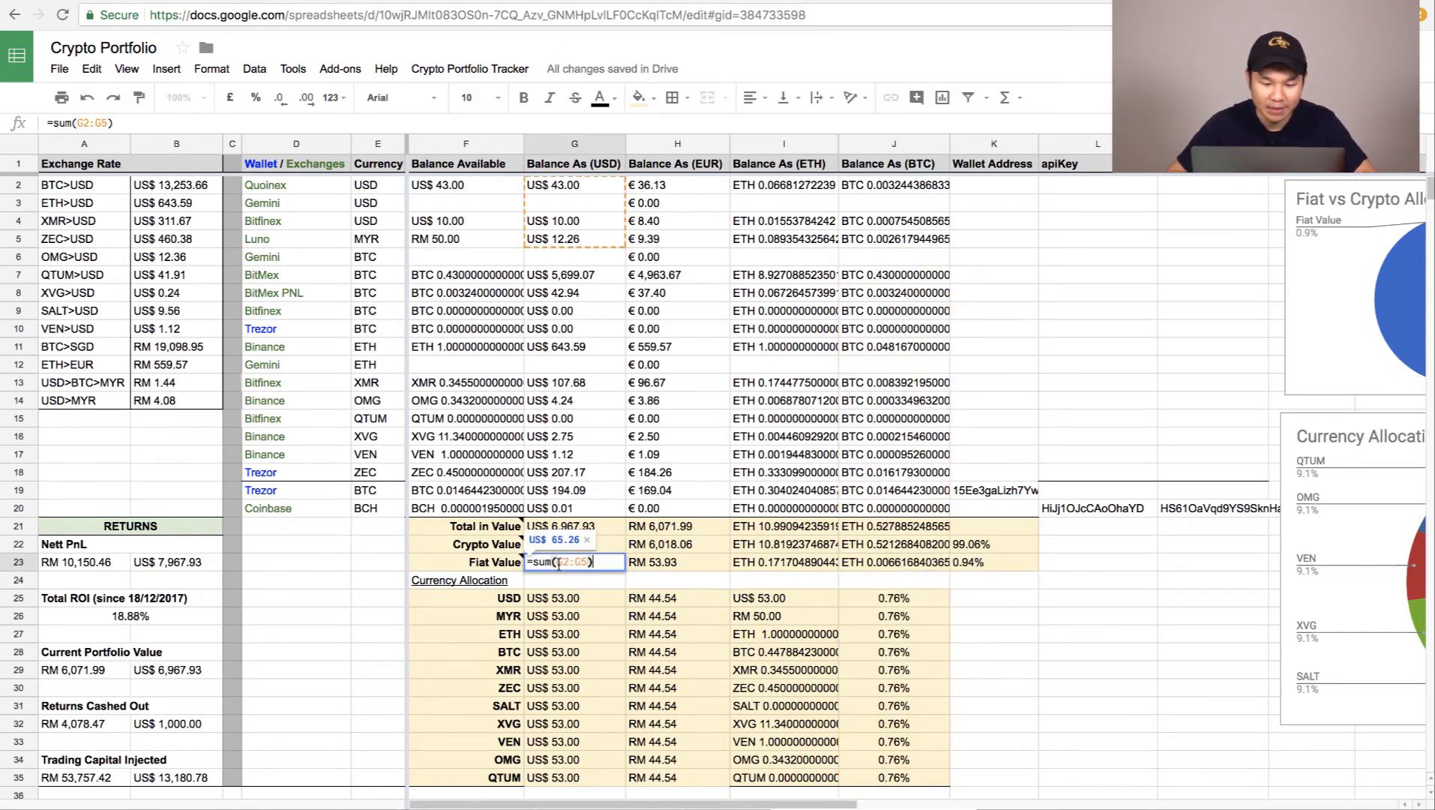
text(+)
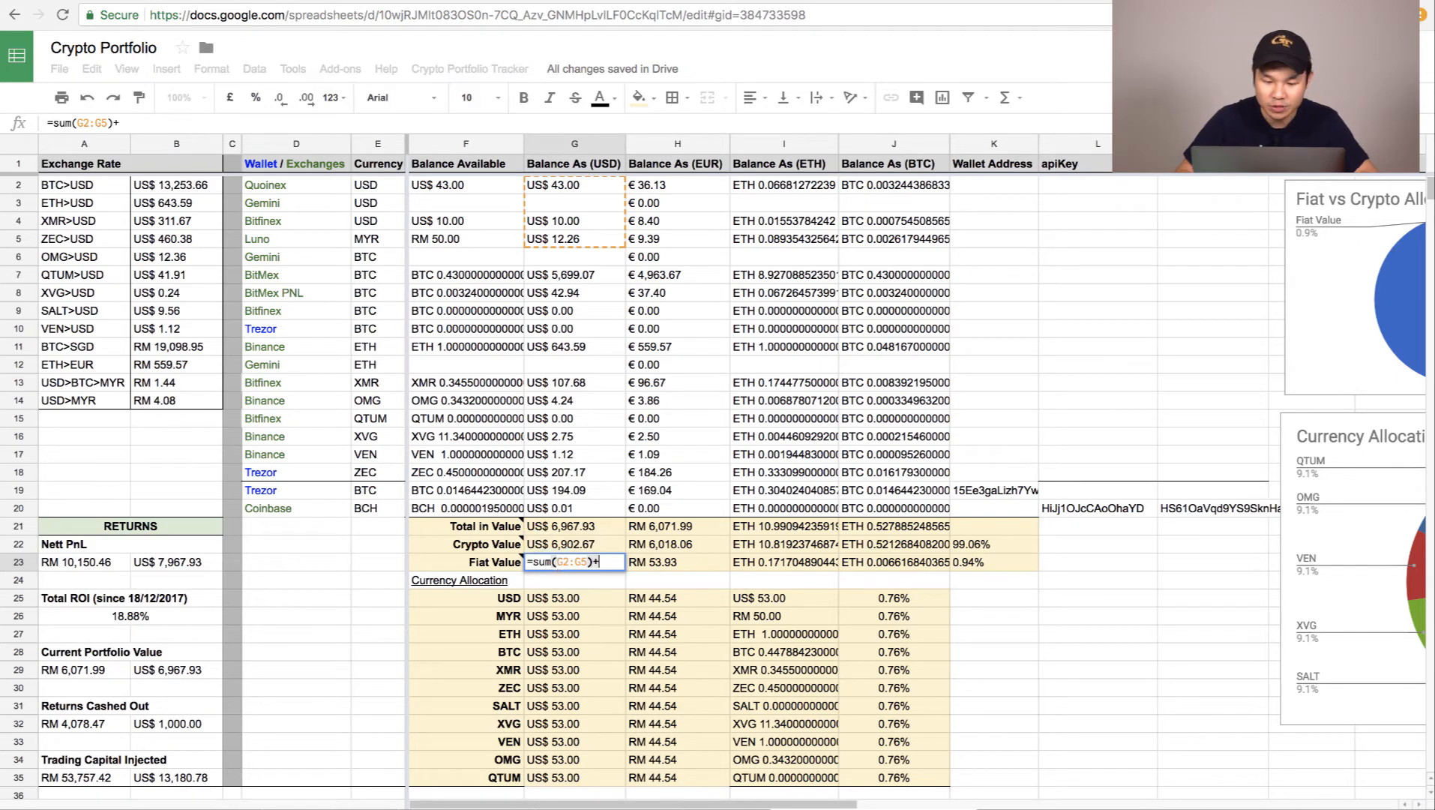
click(558, 510)
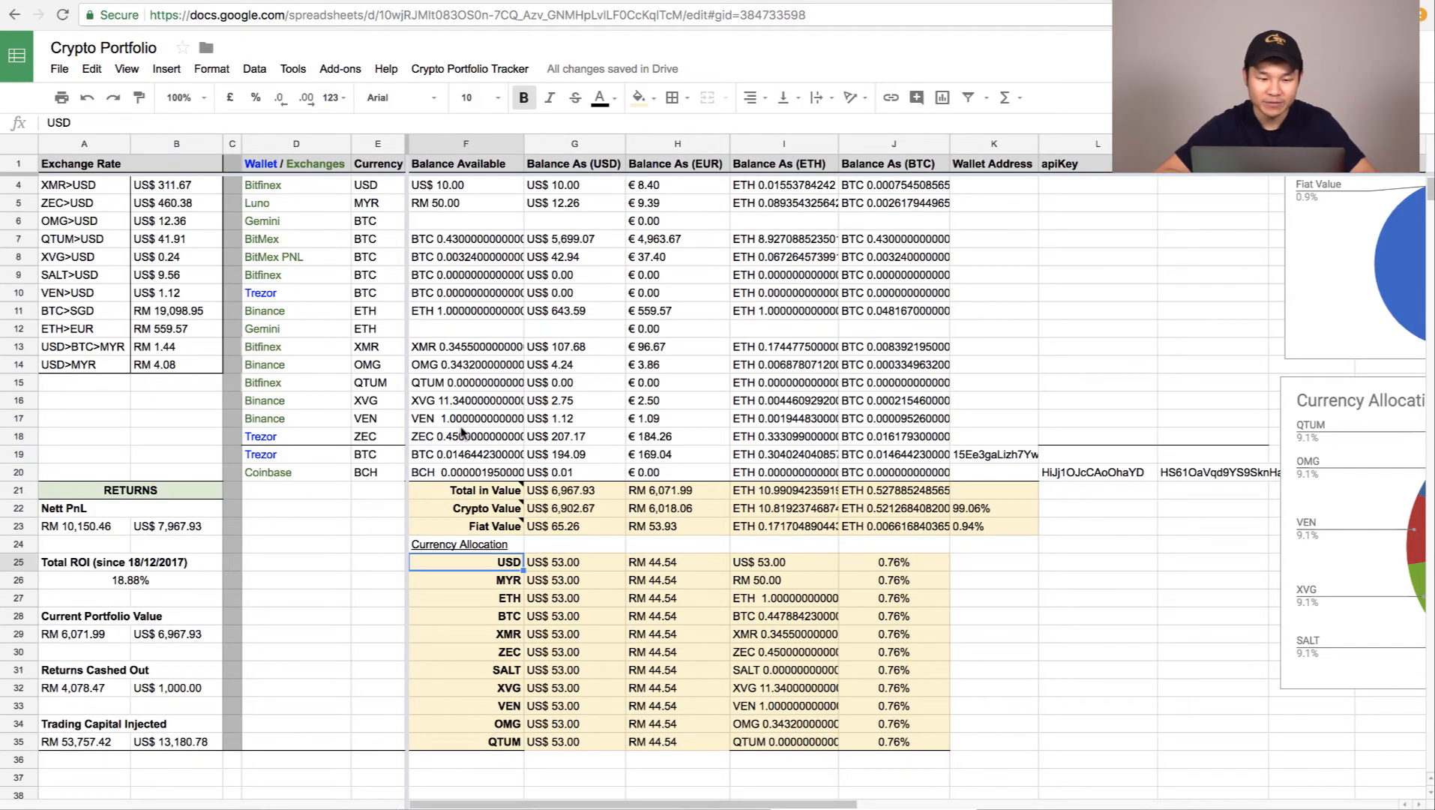
Copy the QTUM allocation row F35:J35 into row 36 and relabel it BCH.
scroll(462, 432, down, 1)
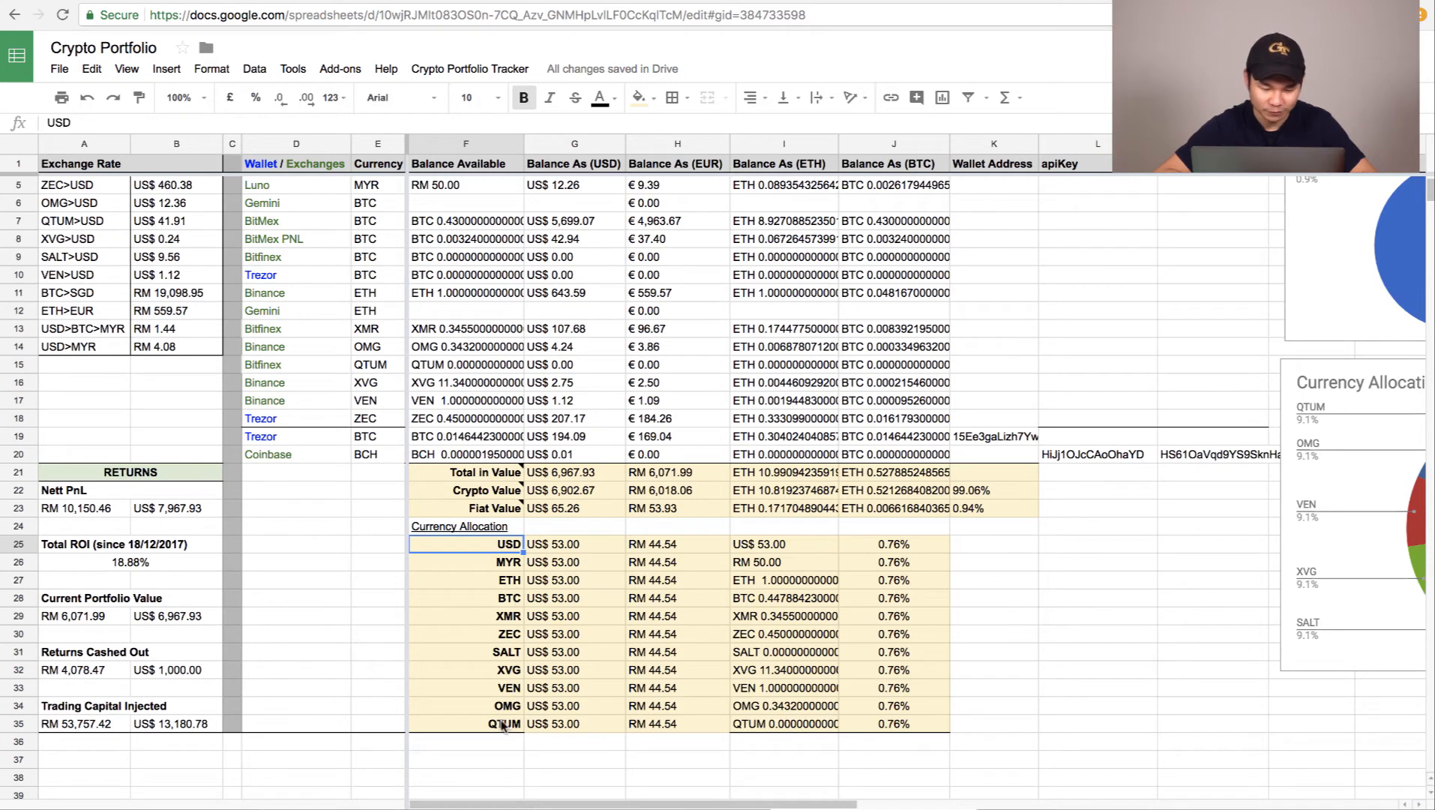
drag(502, 723, 877, 725)
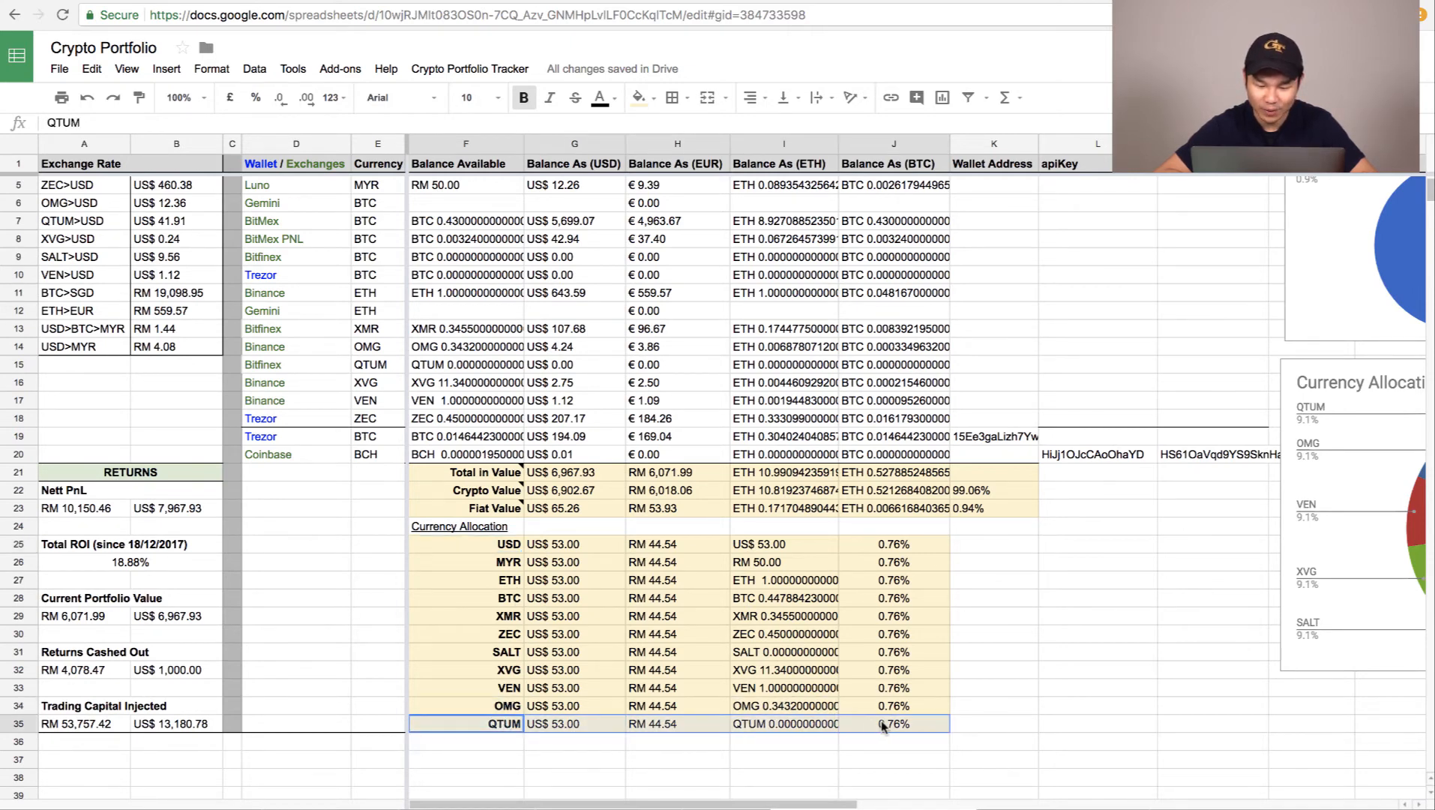
key(ctrl+c)
click(472, 744)
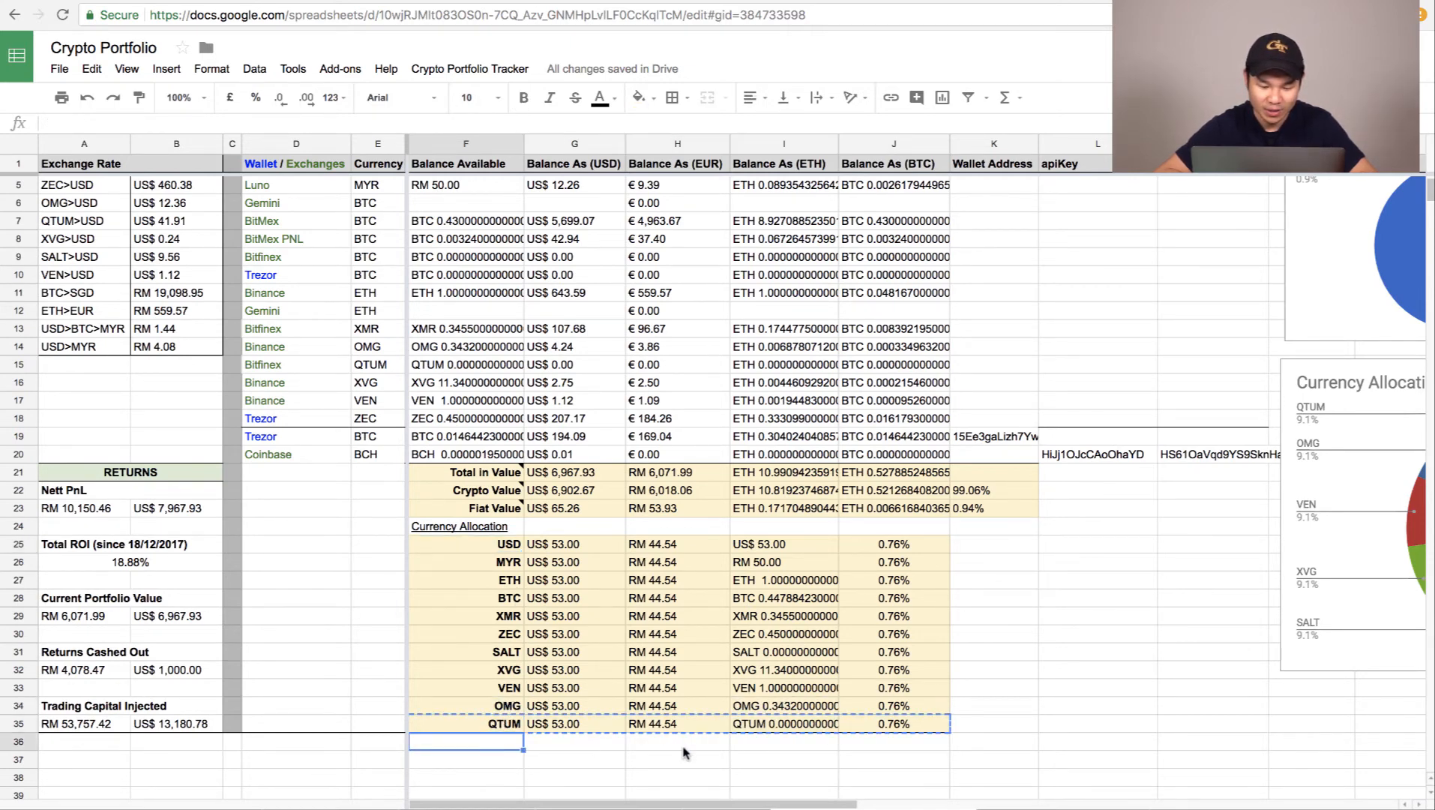
key(ctrl+v)
click(498, 741)
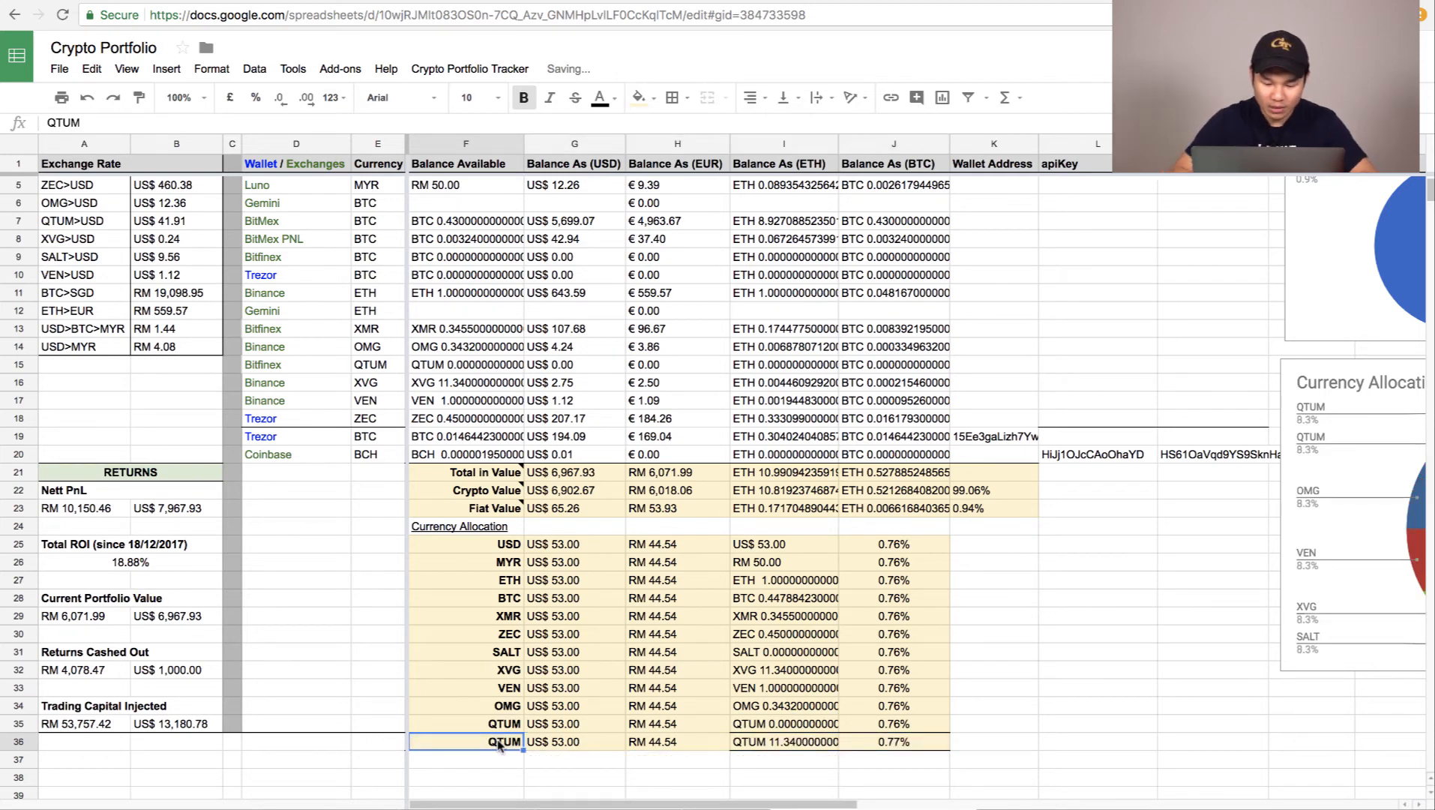
text(BCH)
key(Return)
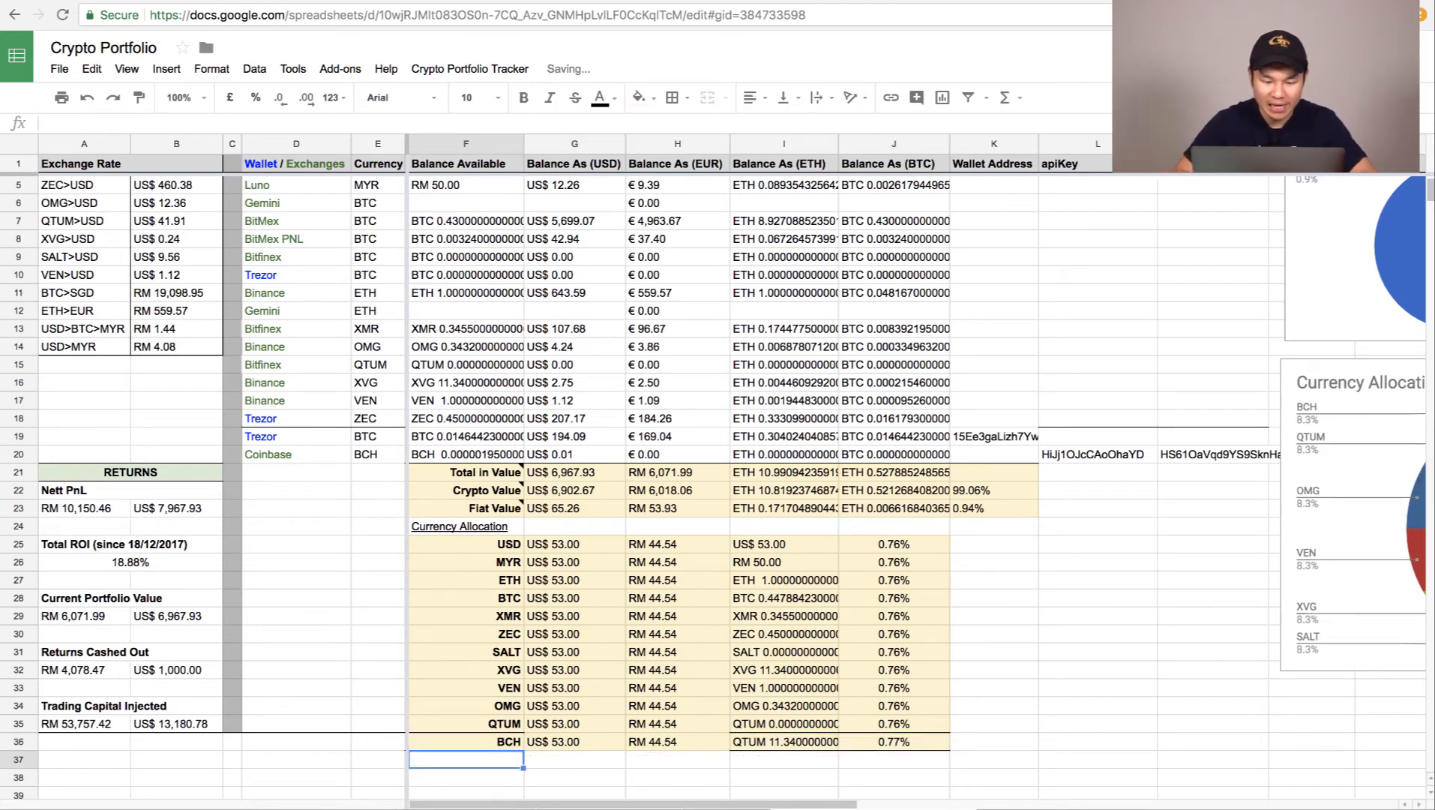
Change G36's SUMIF criterion to BCH and extend H36's SUMIF range to row 20.
double_click(566, 742)
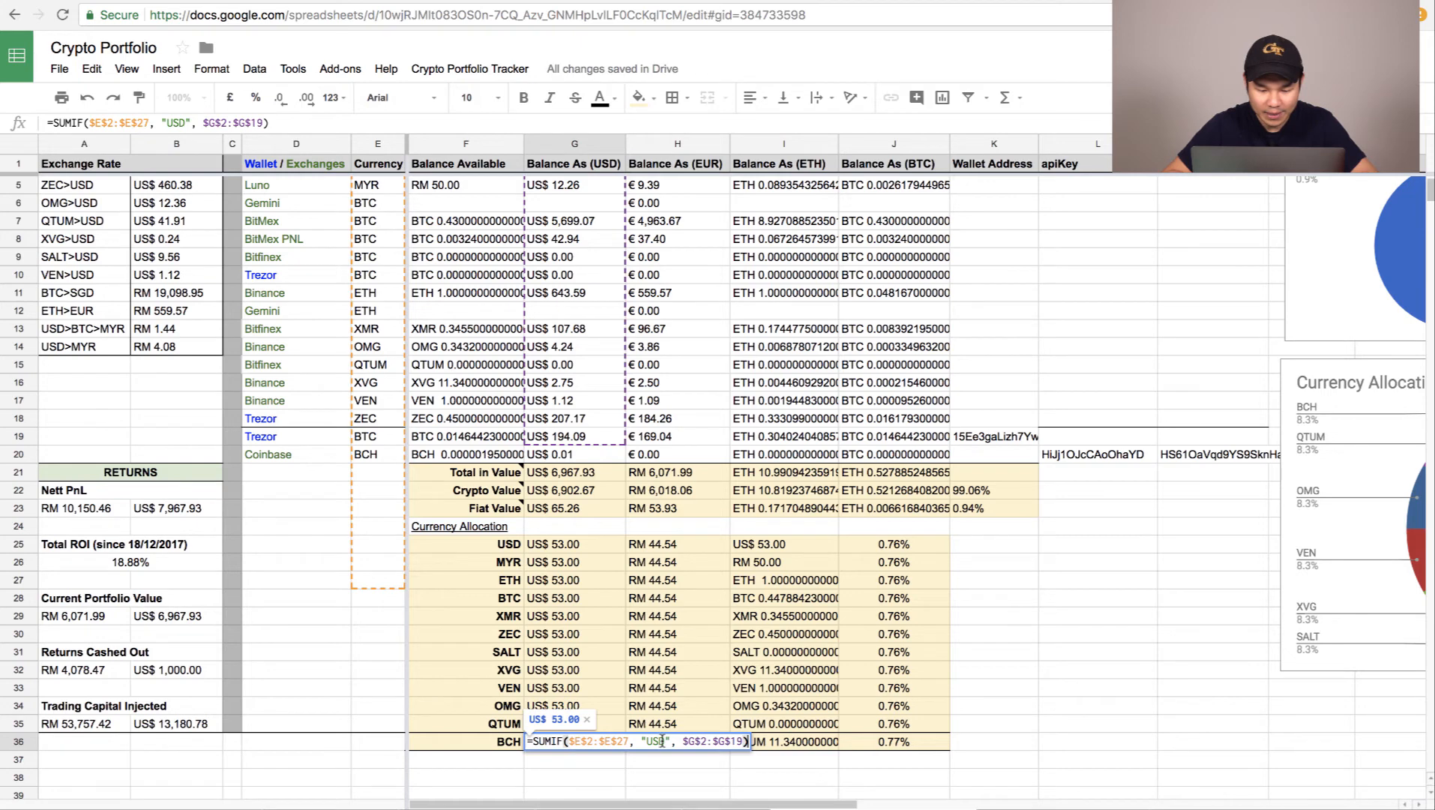
click(663, 742)
key(BackSpace)
key(BackSpace)
key(BackSpace)
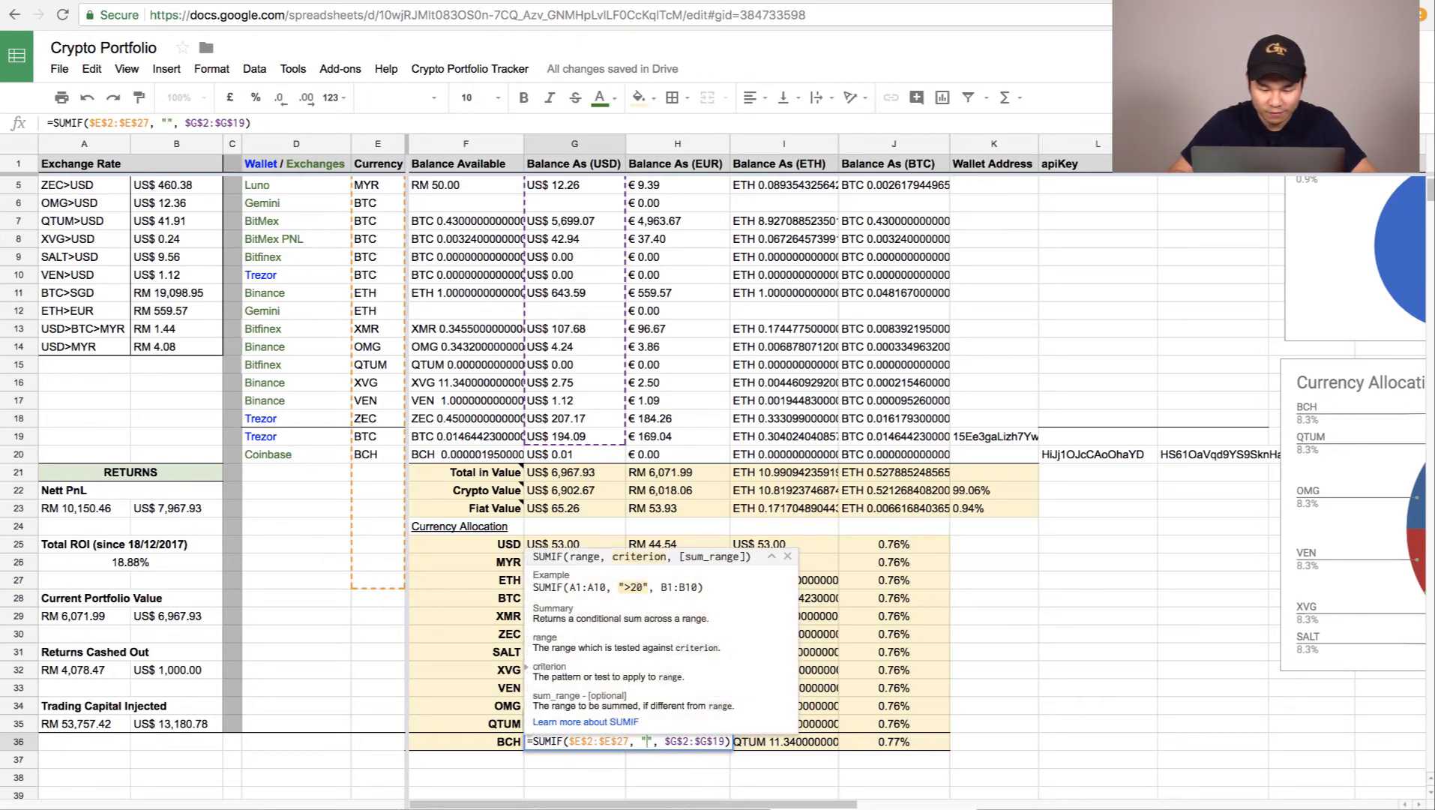
text(BCH)
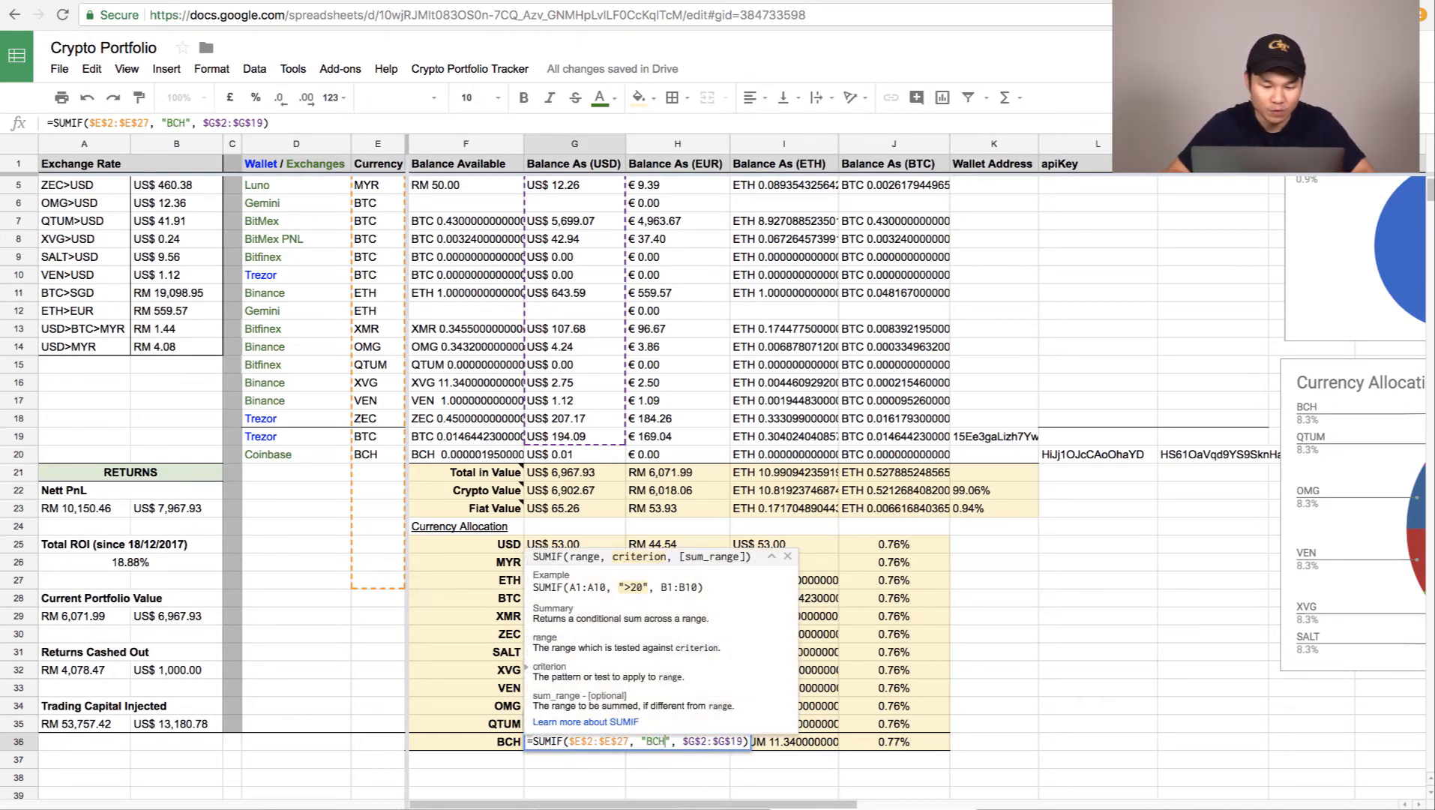
key(Return)
key(Up)
key(Right)
key(Return)
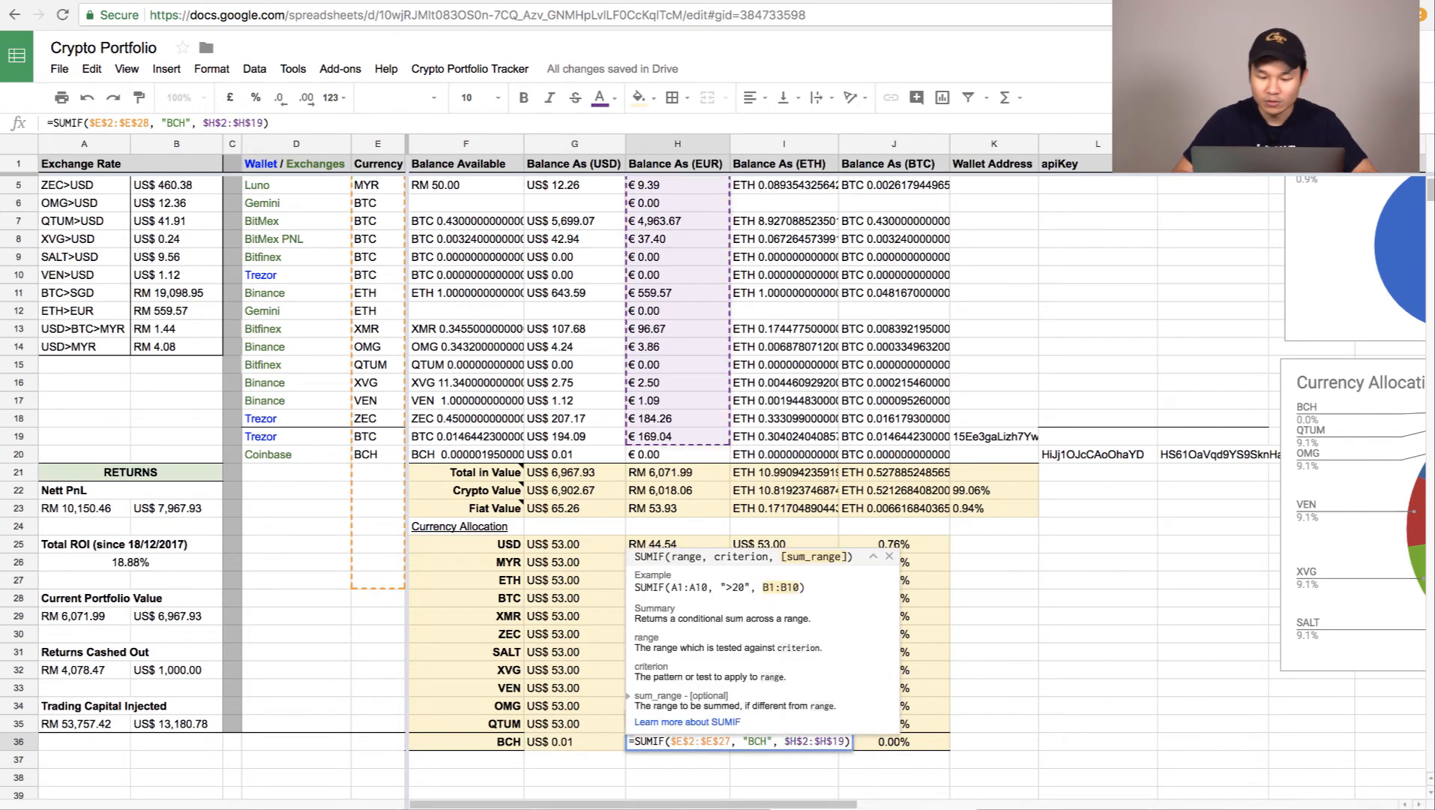
key(BackSpace)
key(BackSpace)
text(20)
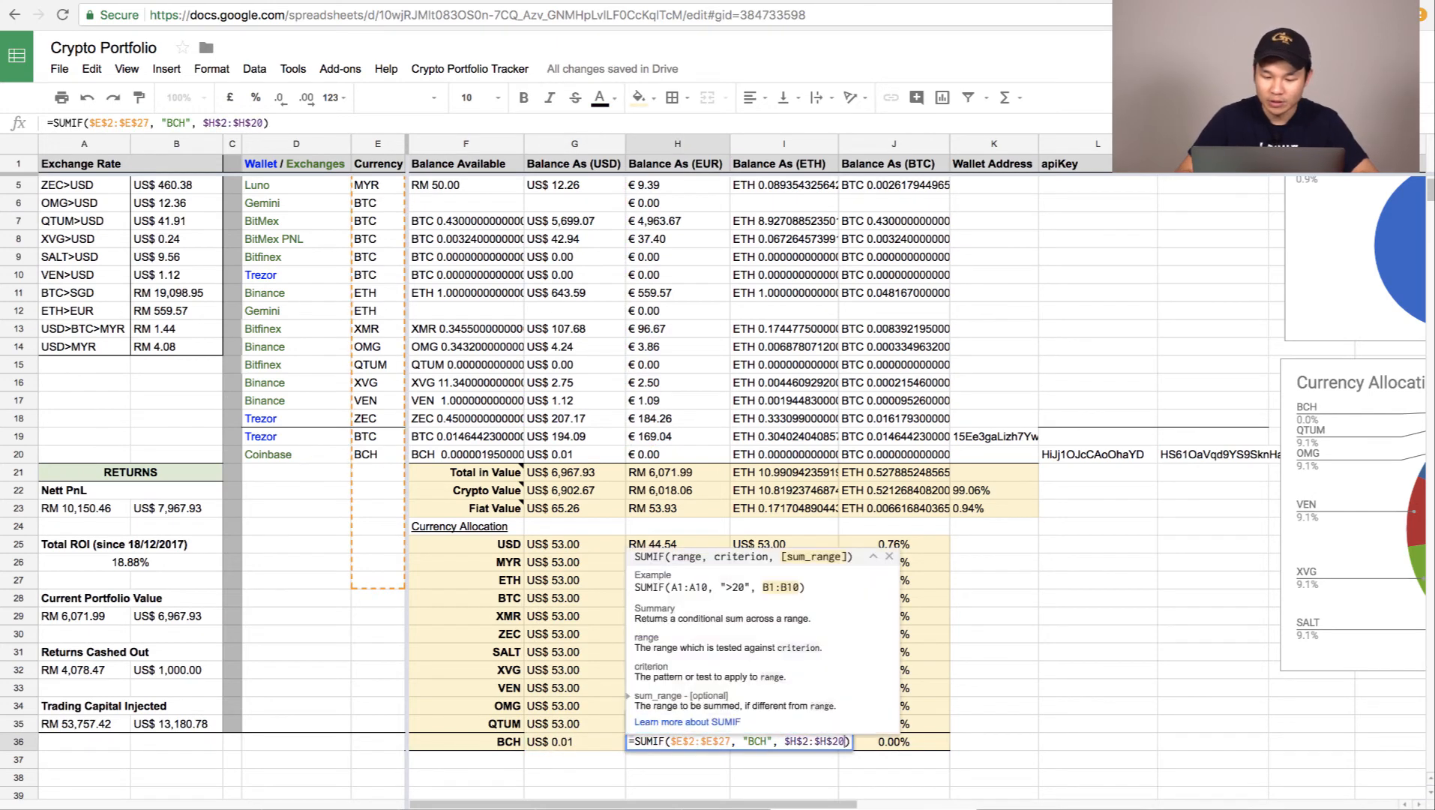
key(Return)
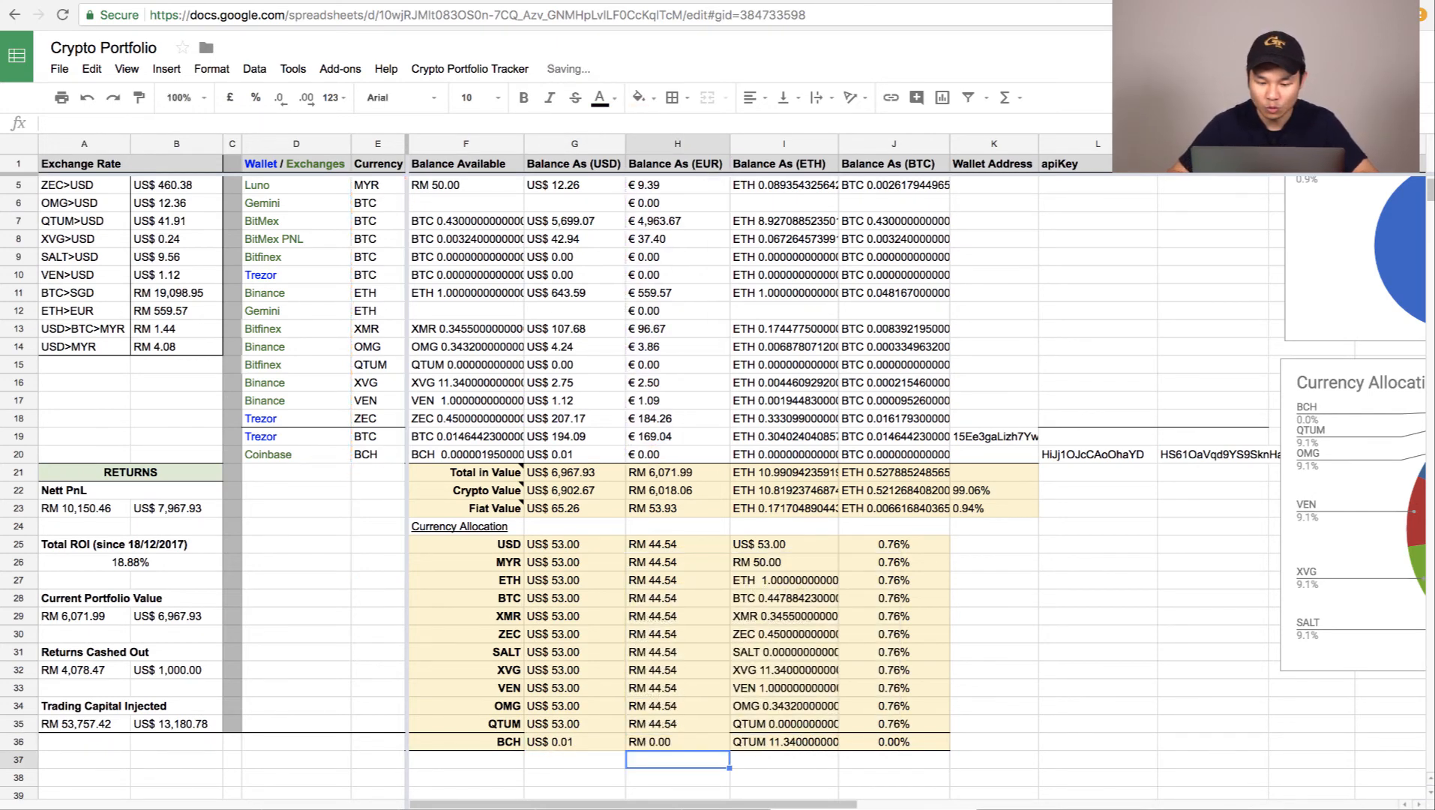
Change the ETH allocation SUMIF in I36 from QTUM to BCH.
key(Up)
key(Right)
key(Return)
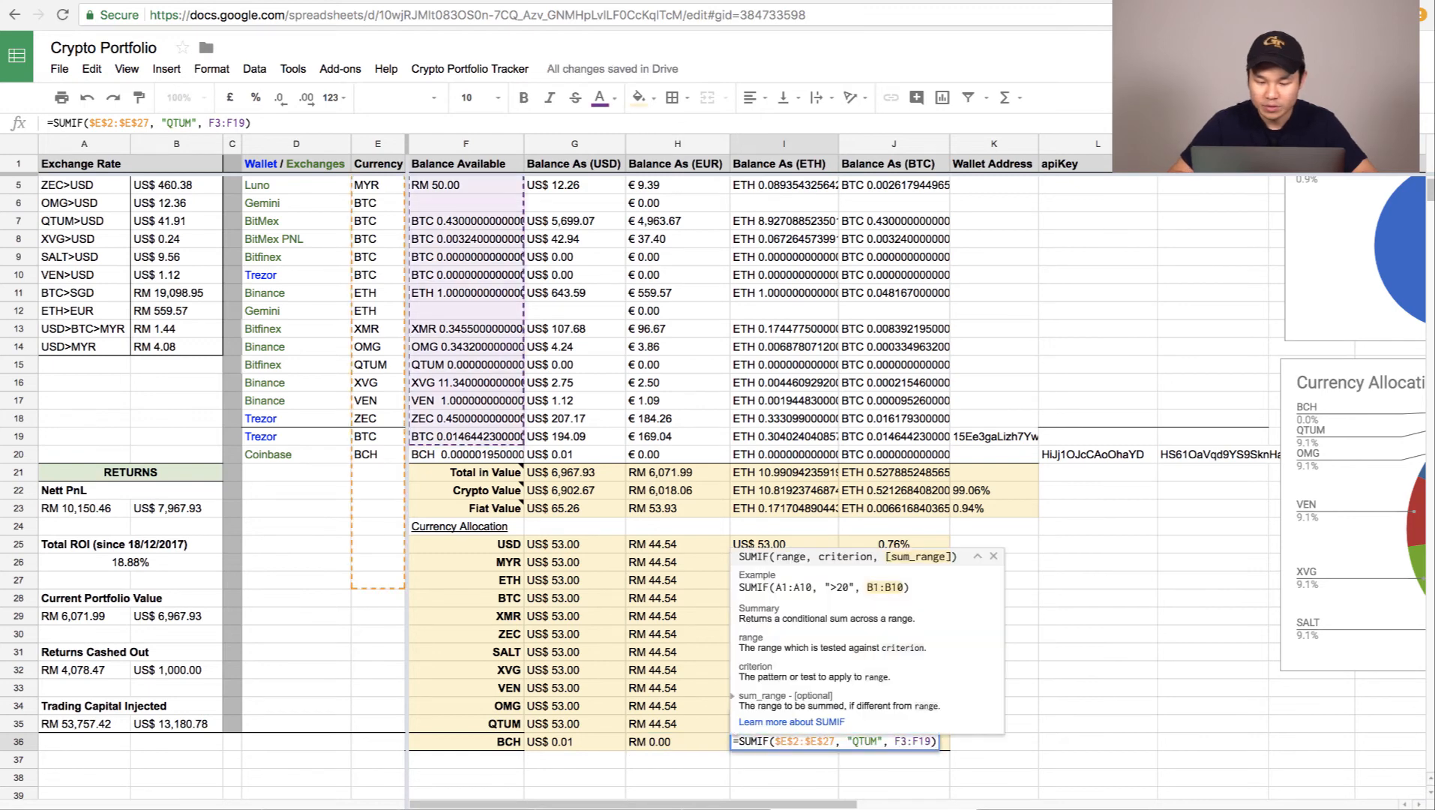
key(Return)
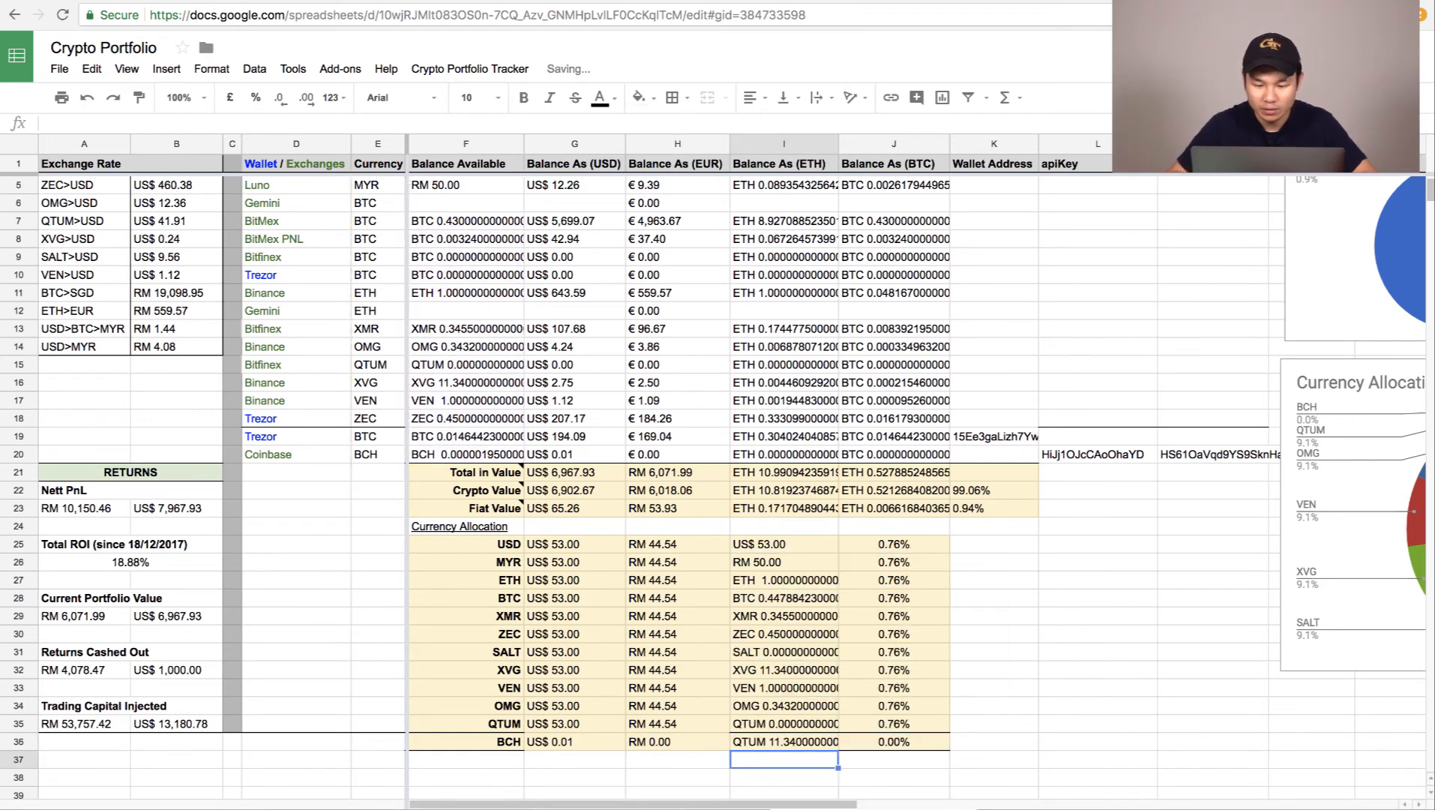
key(Up)
key(Return)
key(Left)
key(Left)
key(Left)
key(Left)
key(Left)
key(Left)
key(Left)
key(Left)
key(Left)
key(Left)
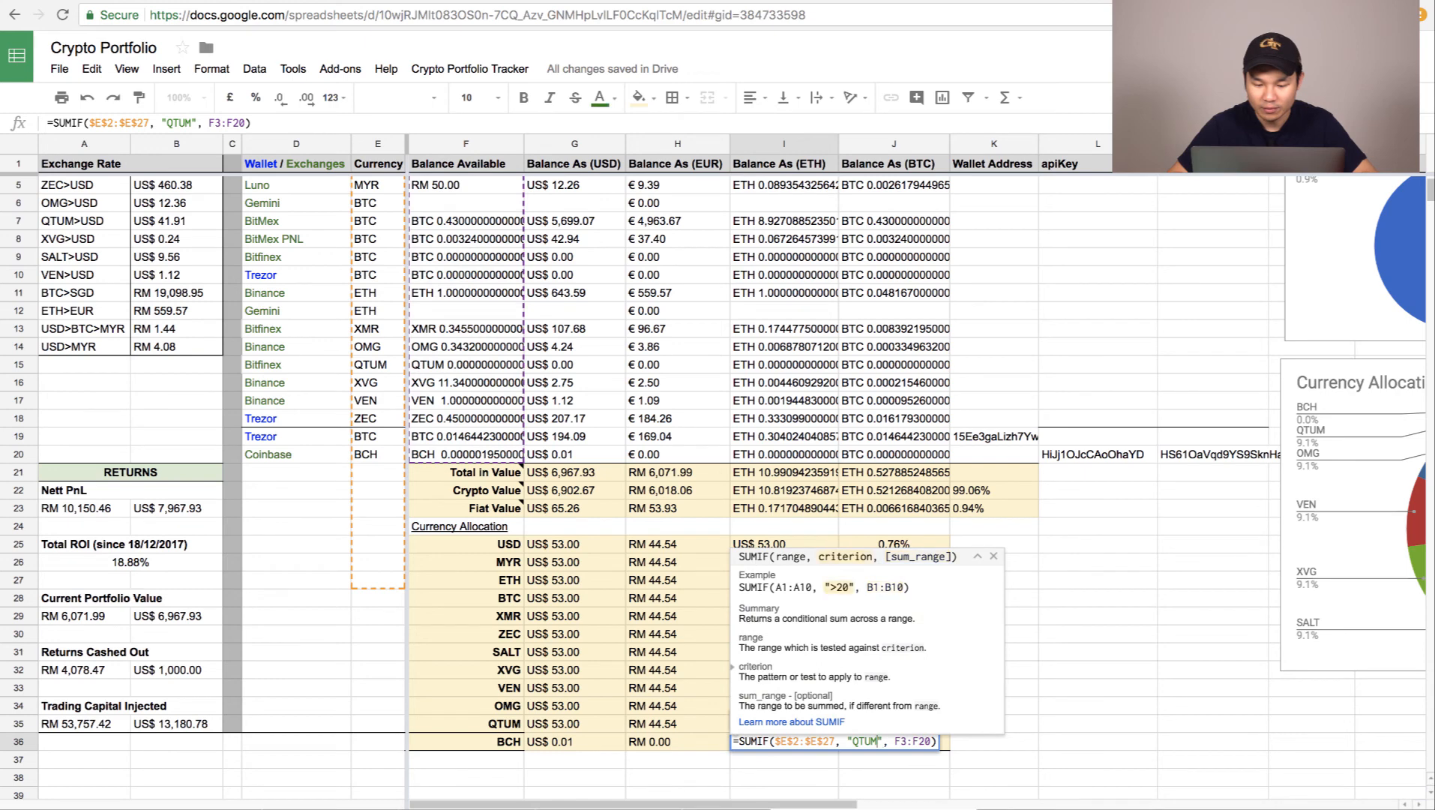
key(BackSpace)
key(BackSpace)
key(BackSpace)
key(BackSpace)
text(BCH)
key(Return)
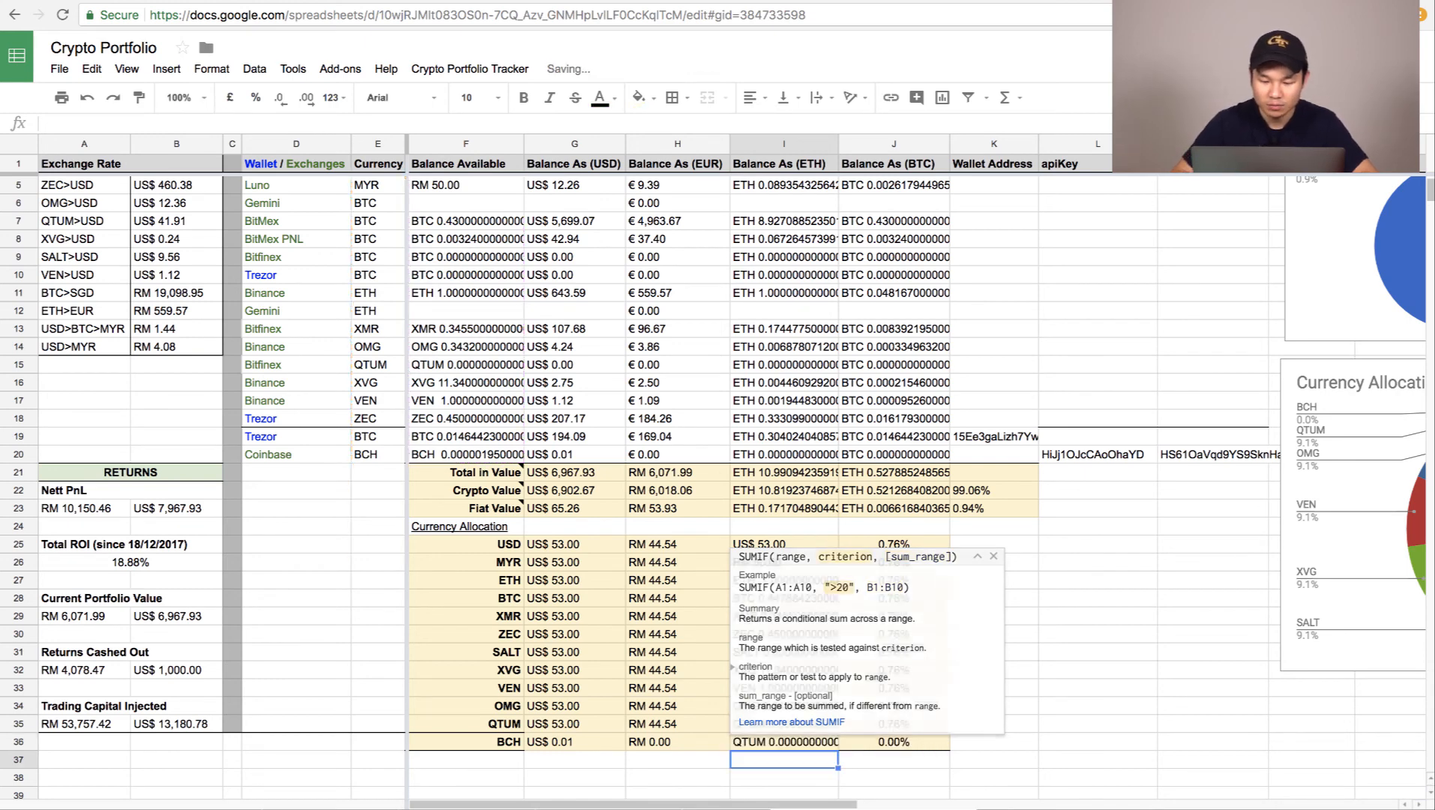
key(Up)
Apply the custom 'BCH 0.00' number format to cell I36.
click(210, 69)
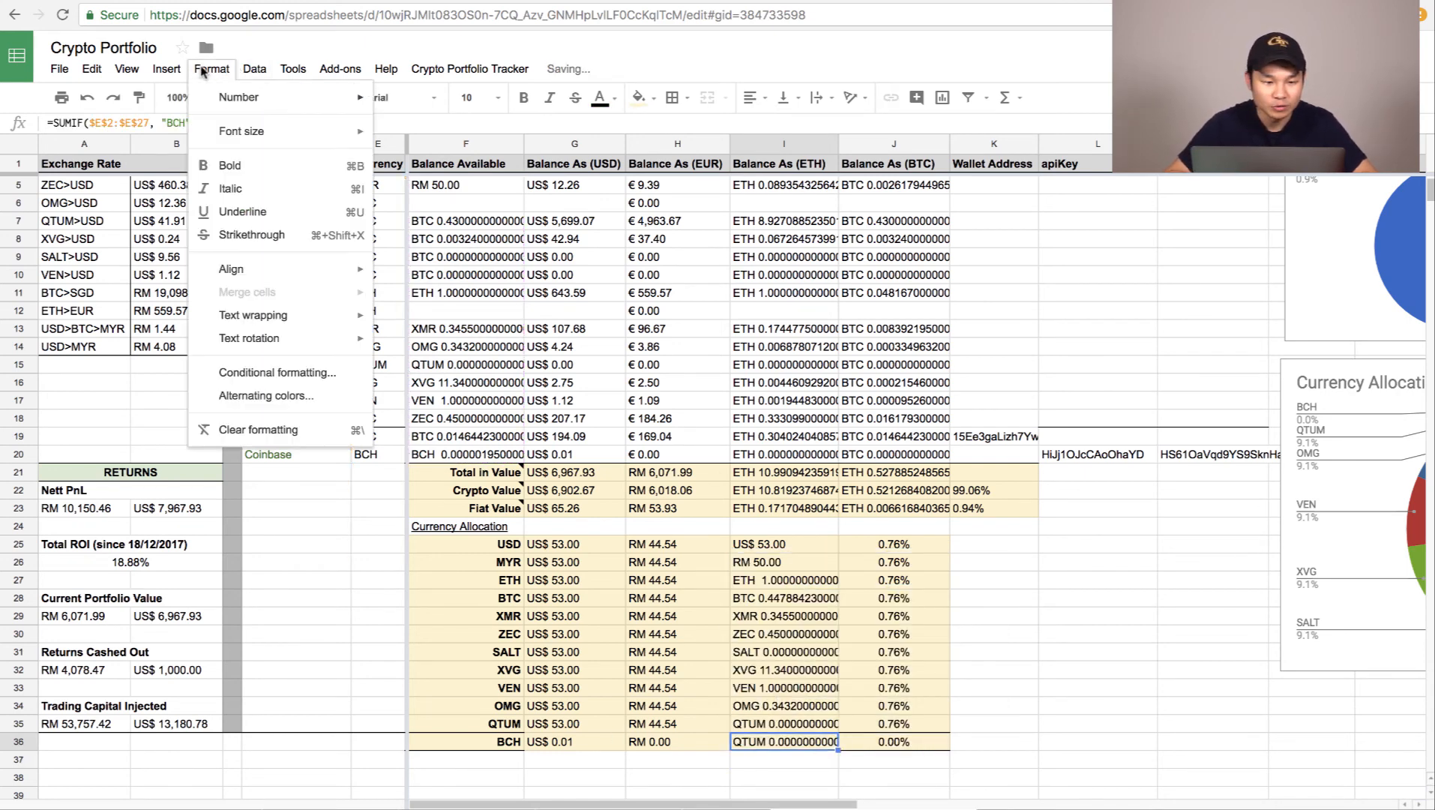
mouse_move(240, 97)
click(405, 448)
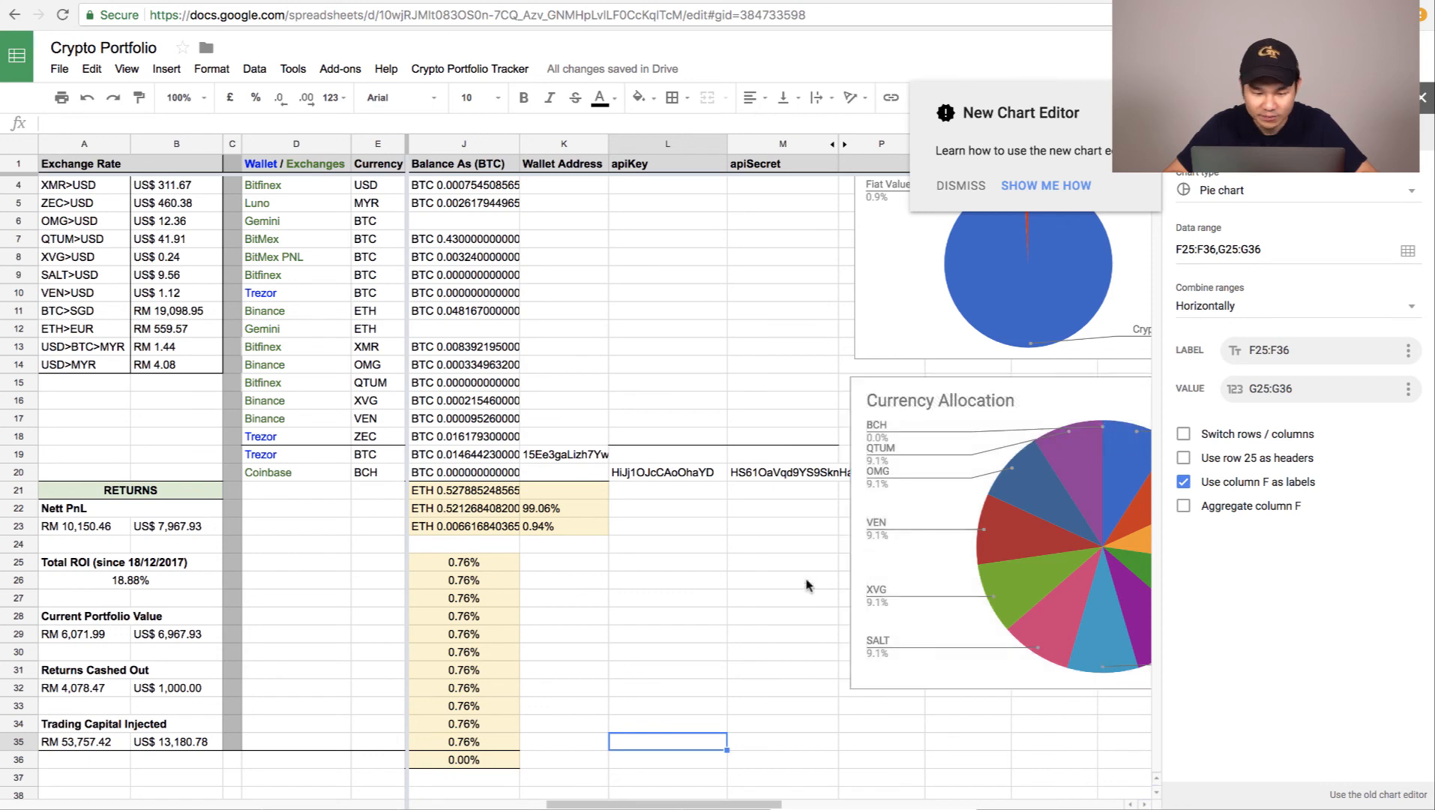
Open the pie chart's data ranges and begin retyping the F25:F36 label range.
scroll(809, 586, left, 5)
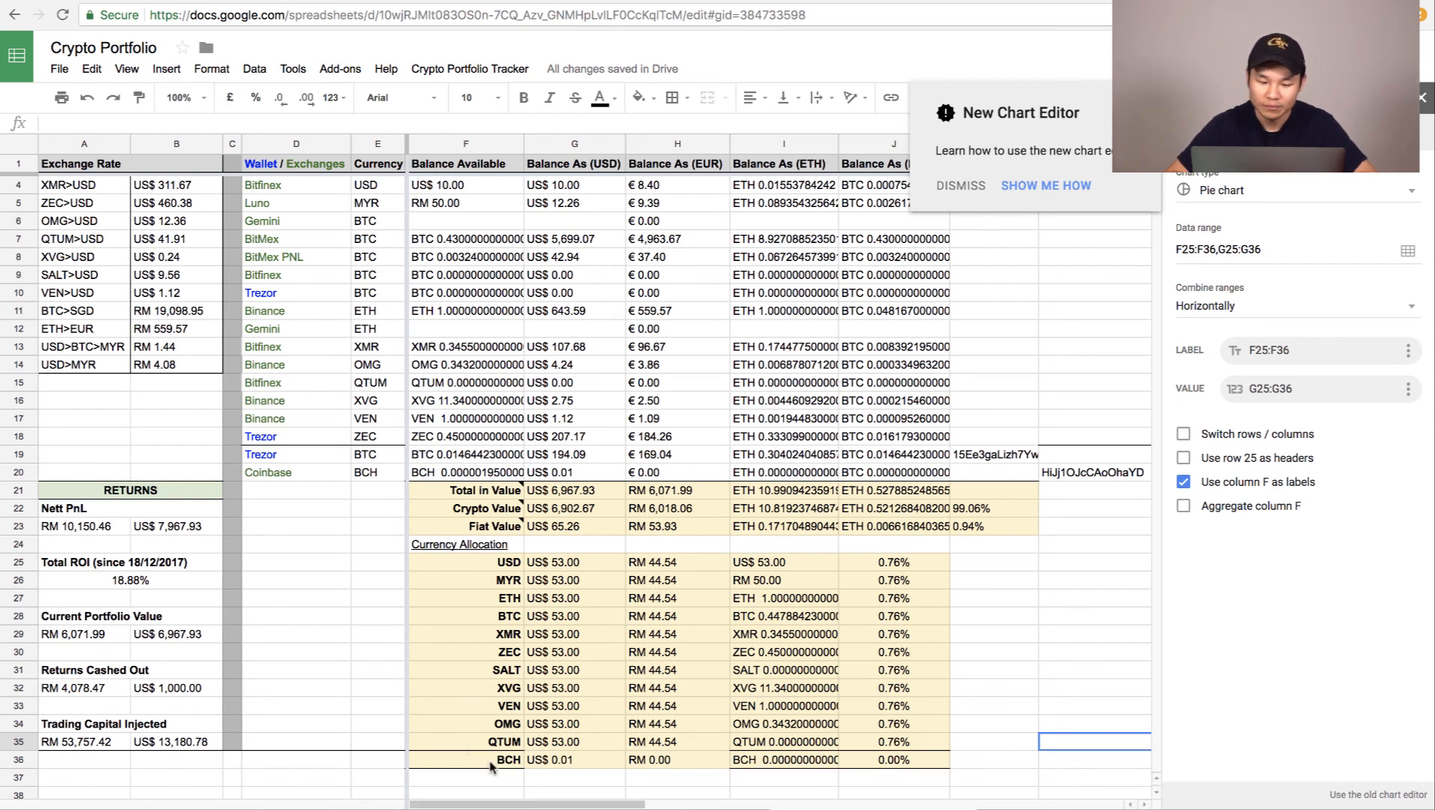
click(1407, 250)
click(713, 411)
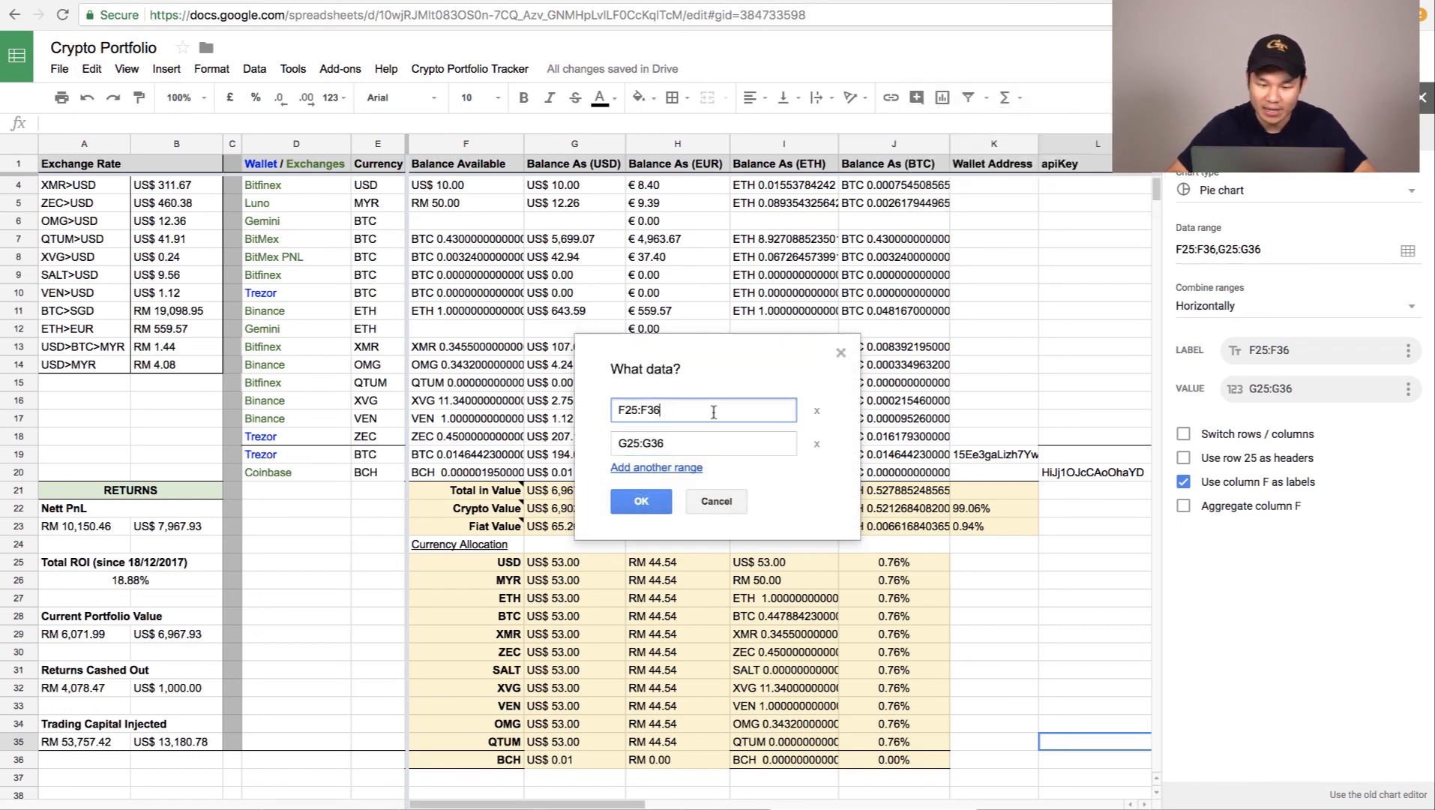
key(BackSpace)
text(78)
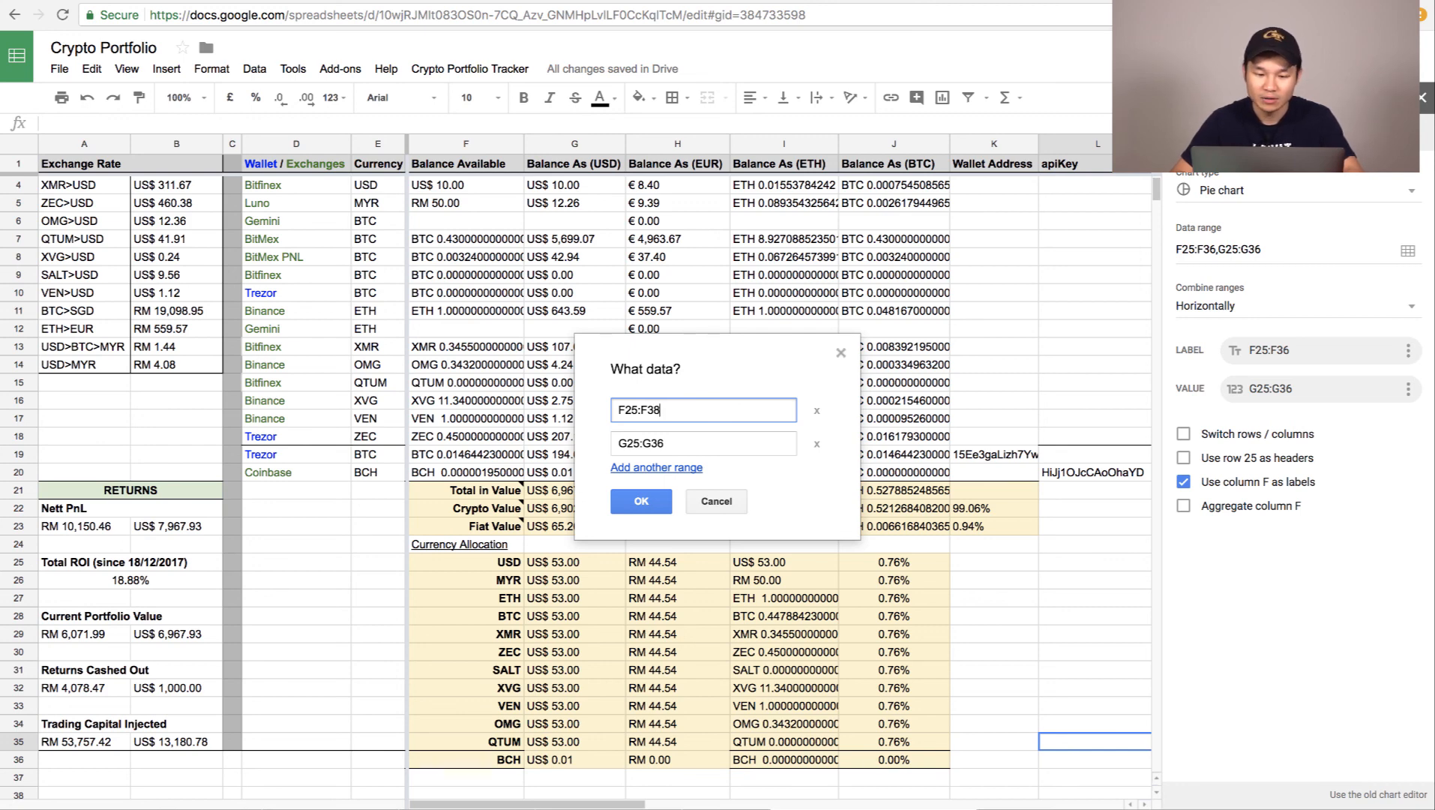
click(675, 442)
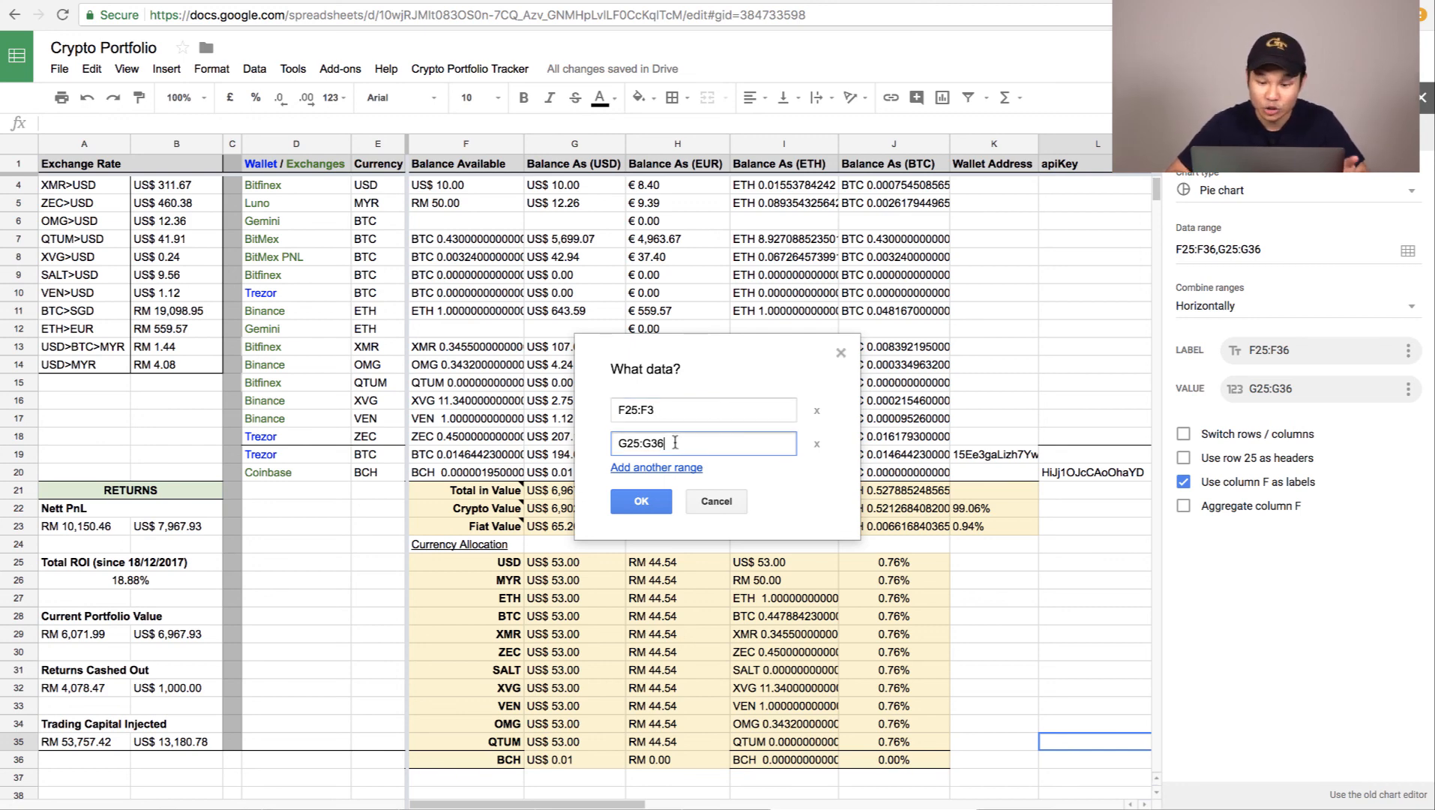